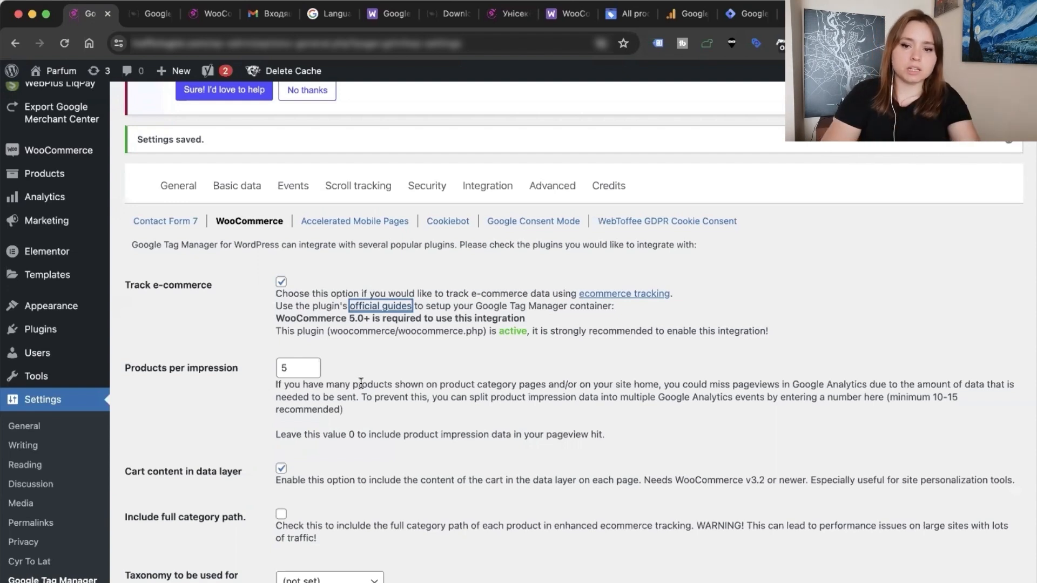
# Switch to Google Analytics and open the property's key events list to examine the purchase event
pyautogui.click(679, 21)
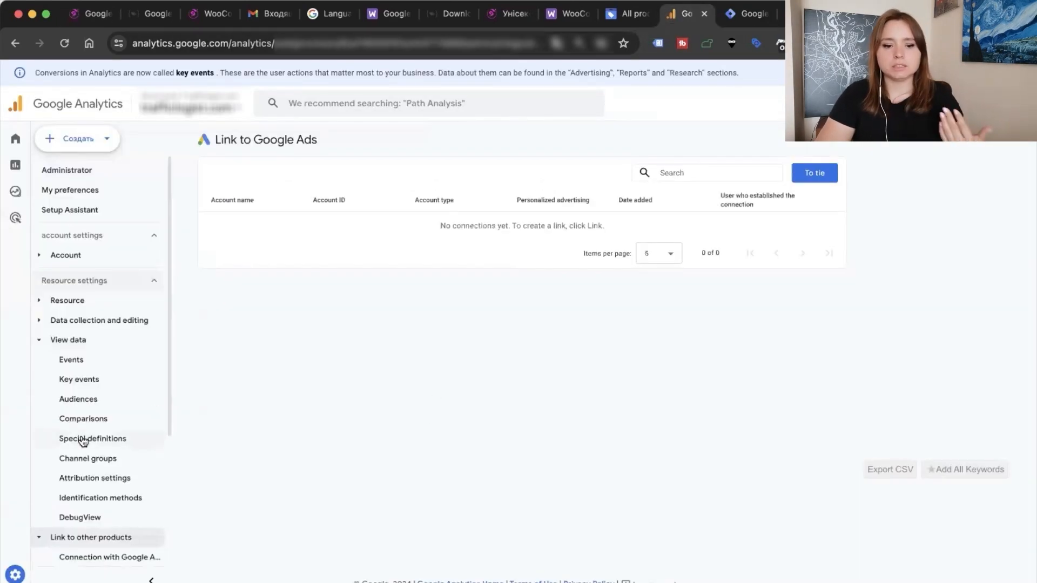
pyautogui.click(91, 379)
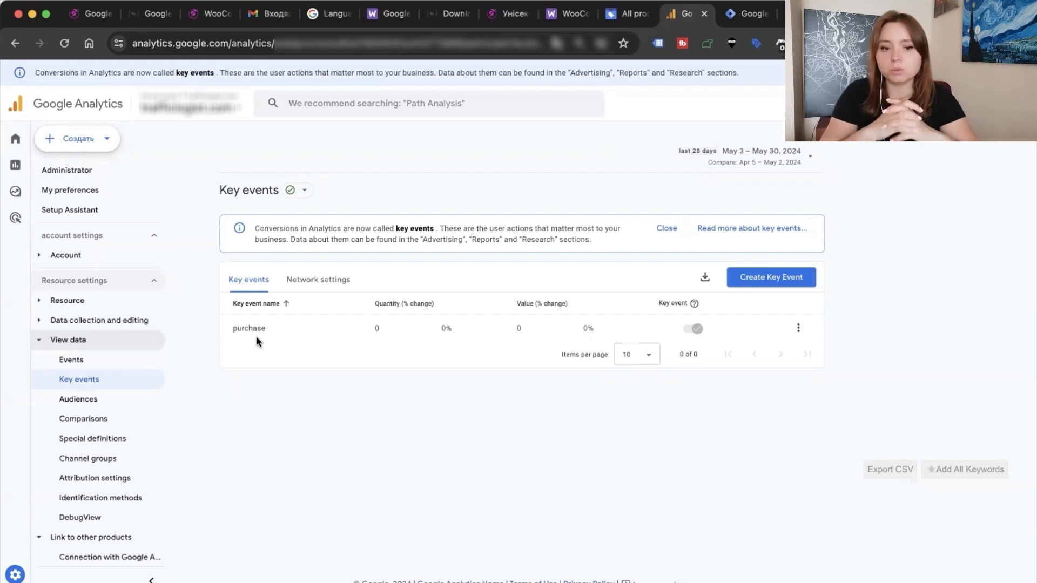
# Return to the WordPress admin and open the settings of the installed Google Listings and Ads plugin
pyautogui.click(83, 20)
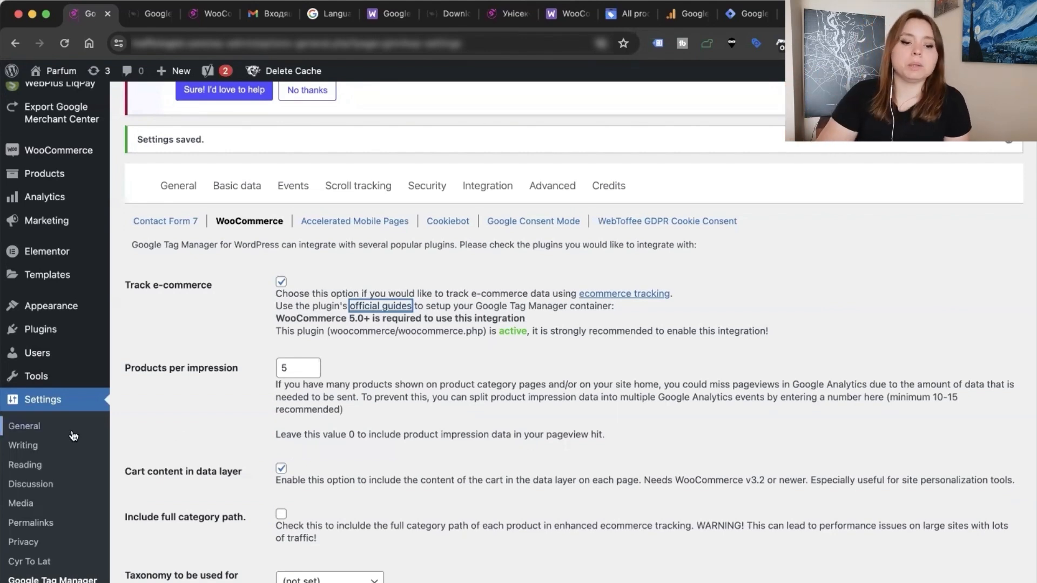
pyautogui.moveTo(64, 331)
pyautogui.click(160, 352)
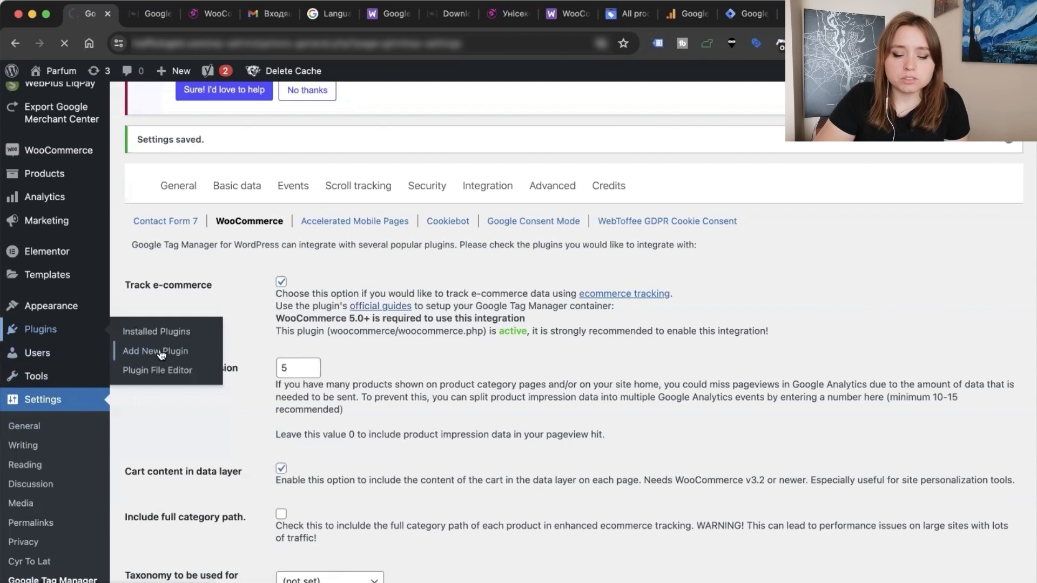
pyautogui.scroll(-12, 180, 472)
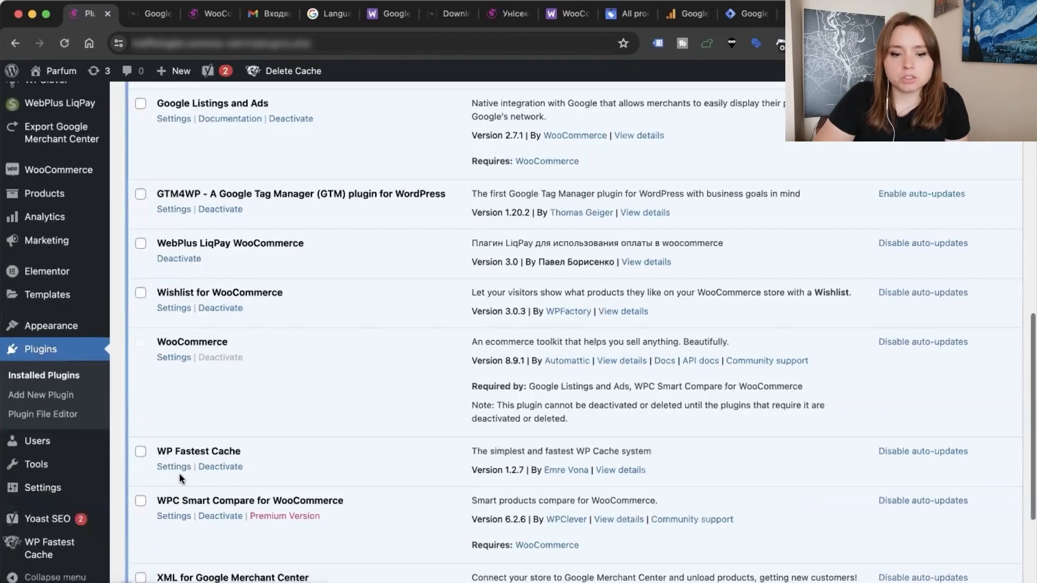
pyautogui.scroll(-1, 179, 472)
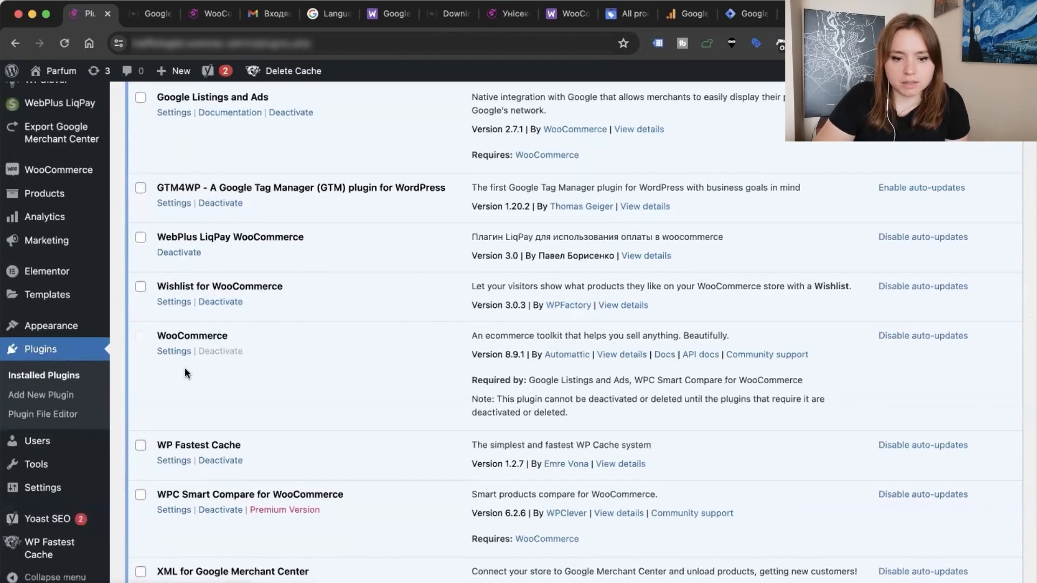
pyautogui.scroll(3, 185, 372)
pyautogui.click(174, 212)
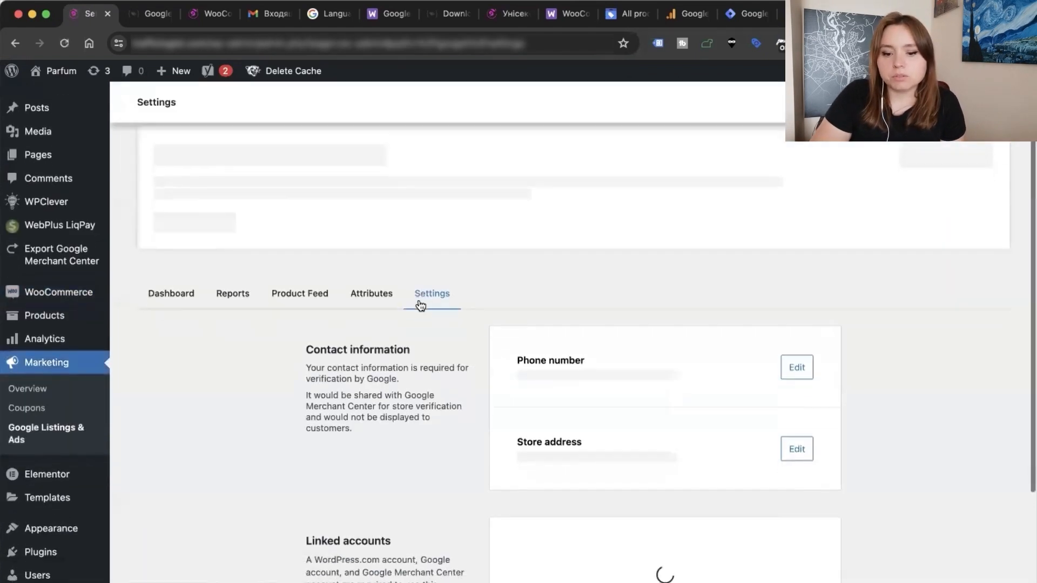
# Open the connected Google Ads account from the plugin's linked accounts
pyautogui.scroll(-3, 421, 306)
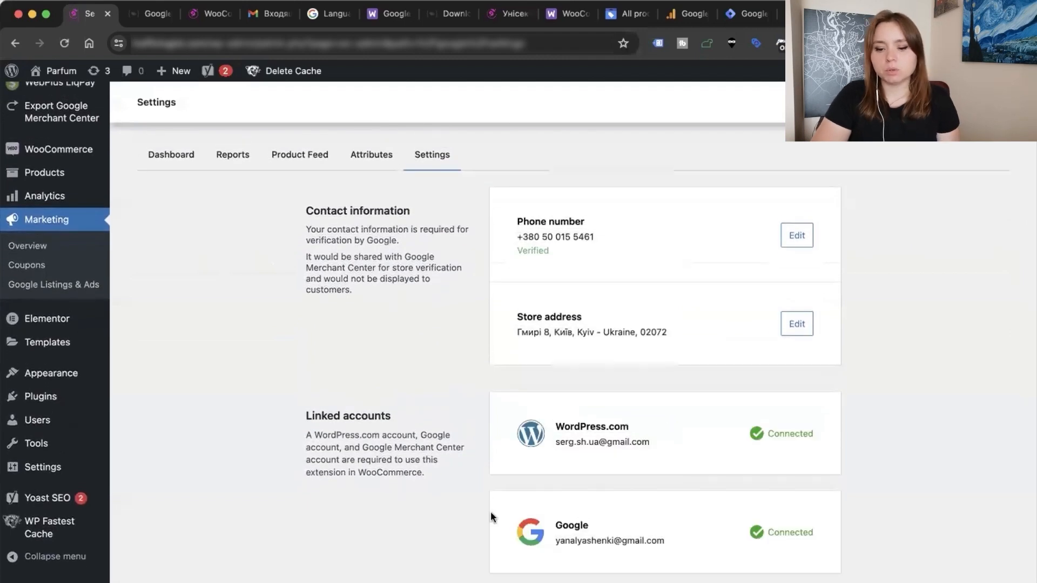
pyautogui.scroll(-7, 491, 515)
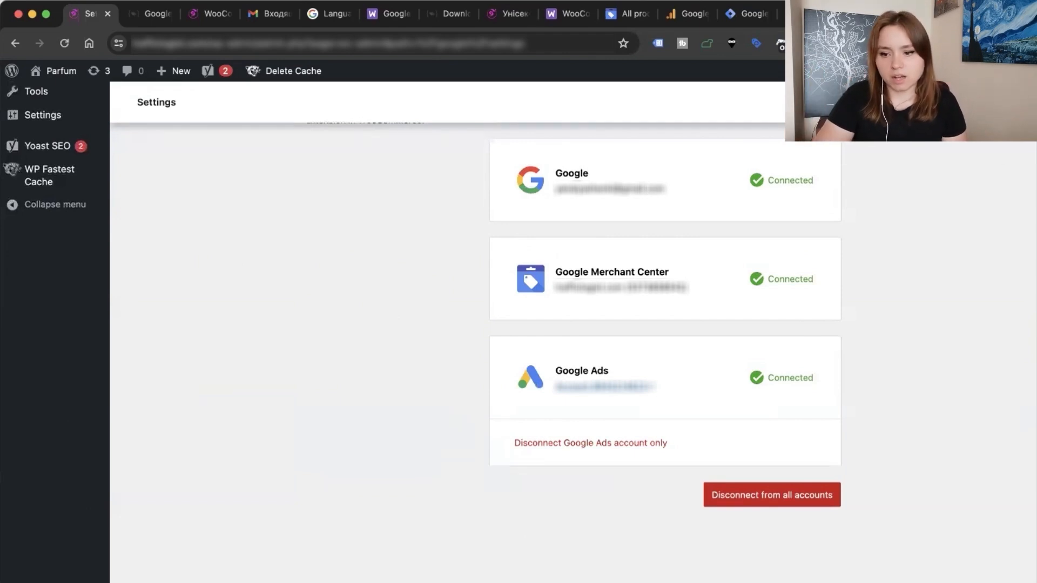
pyautogui.click(622, 387)
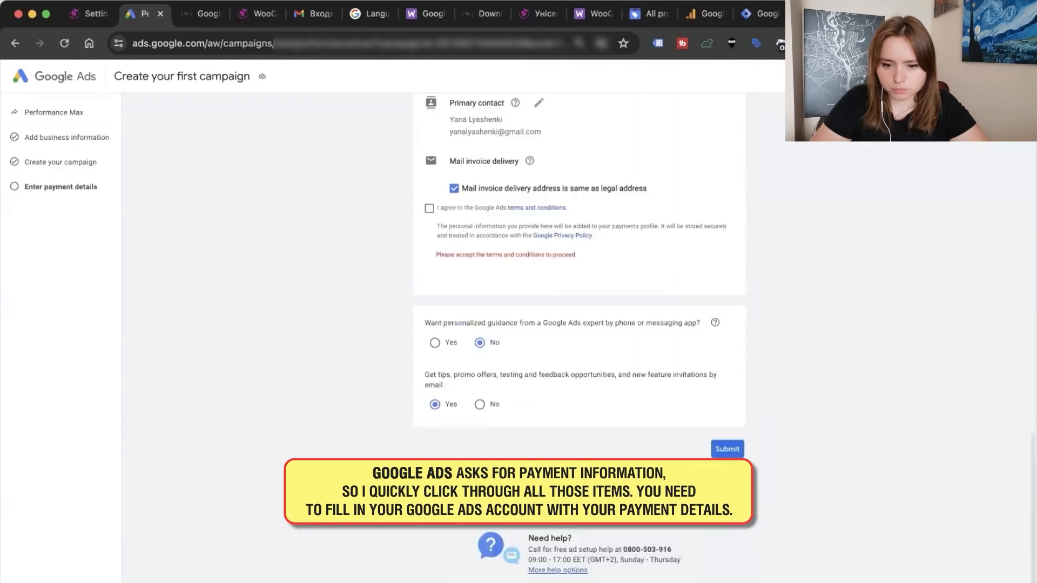
# Submit the Google Ads payment details form and postpone installing the Google tag on the website
pyautogui.click(728, 449)
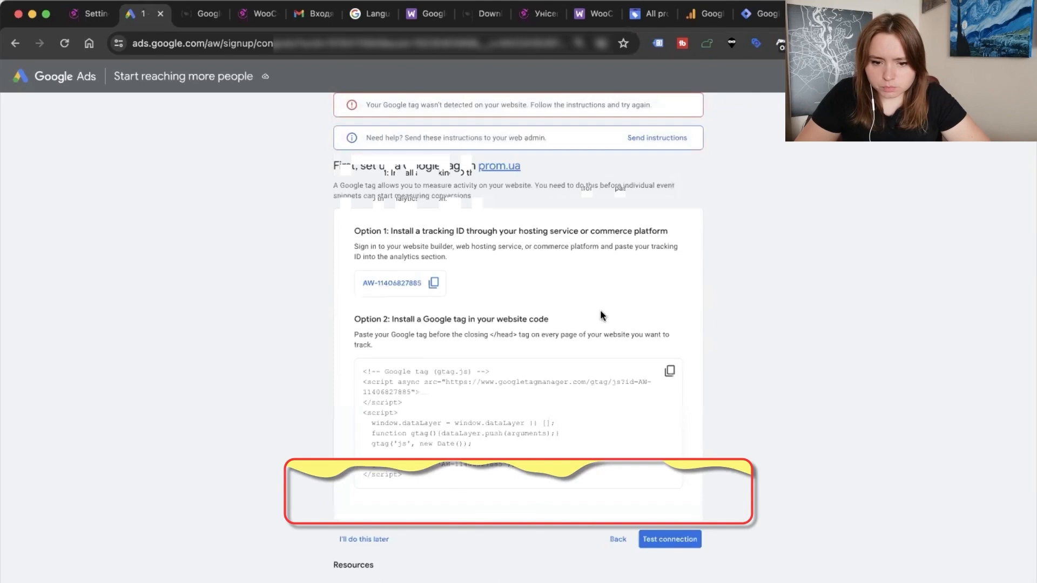
pyautogui.scroll(-2, 593, 317)
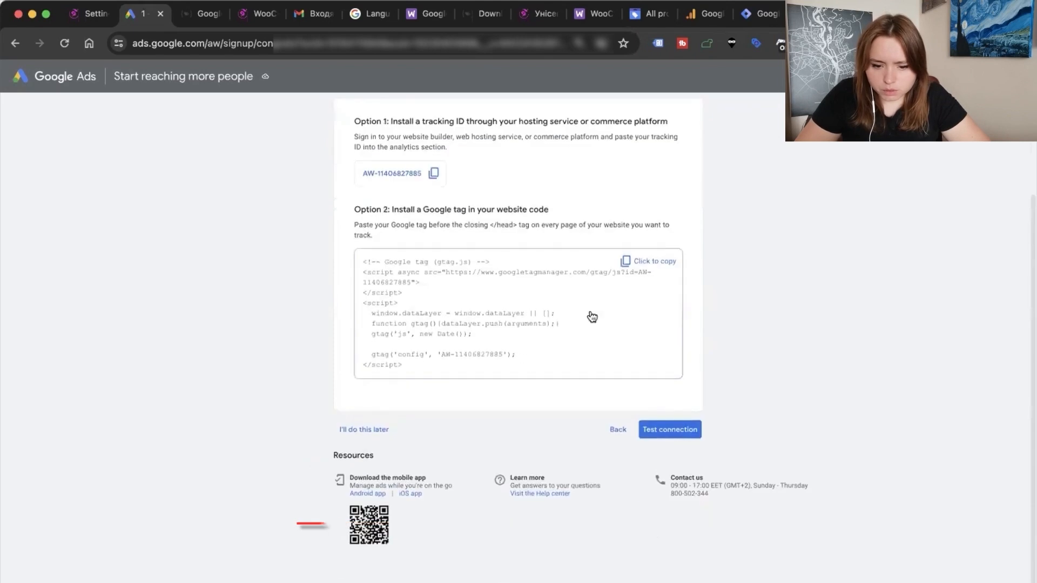
pyautogui.click(364, 429)
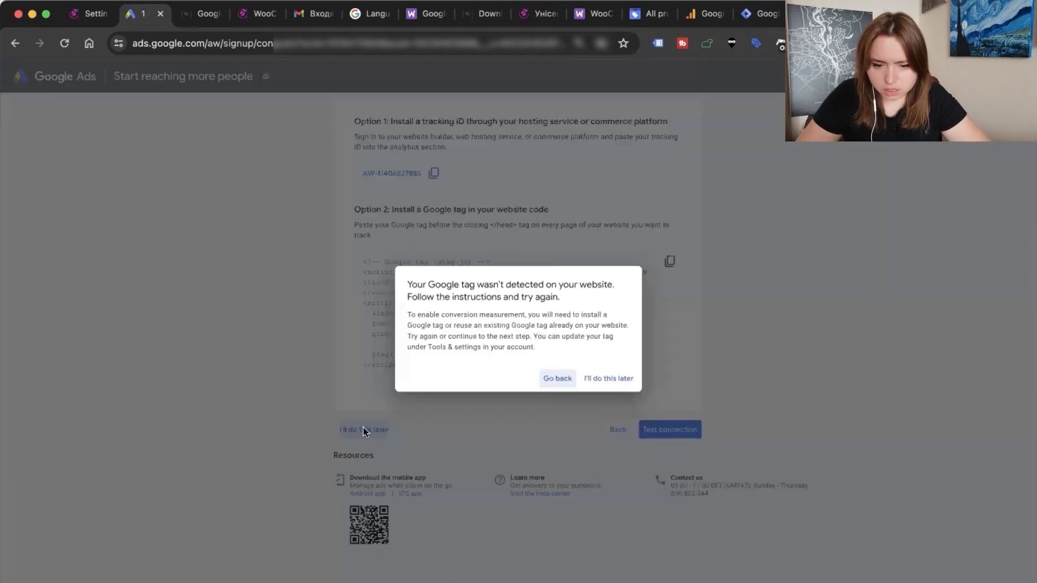
pyautogui.click(608, 378)
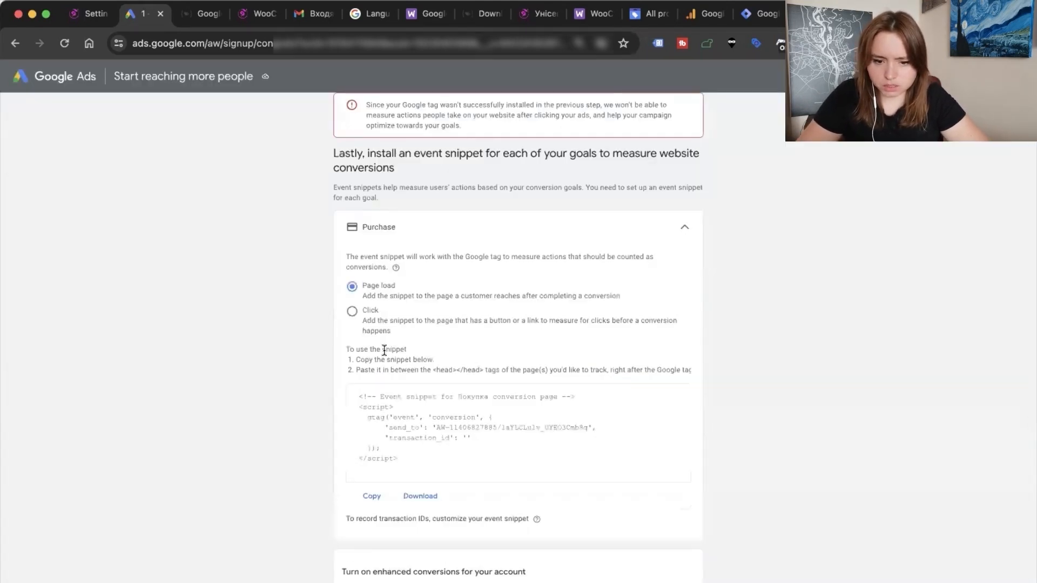
# Agree to enhanced conversions and continue to the account, choosing to set up the Google tag later
pyautogui.scroll(-5, 383, 373)
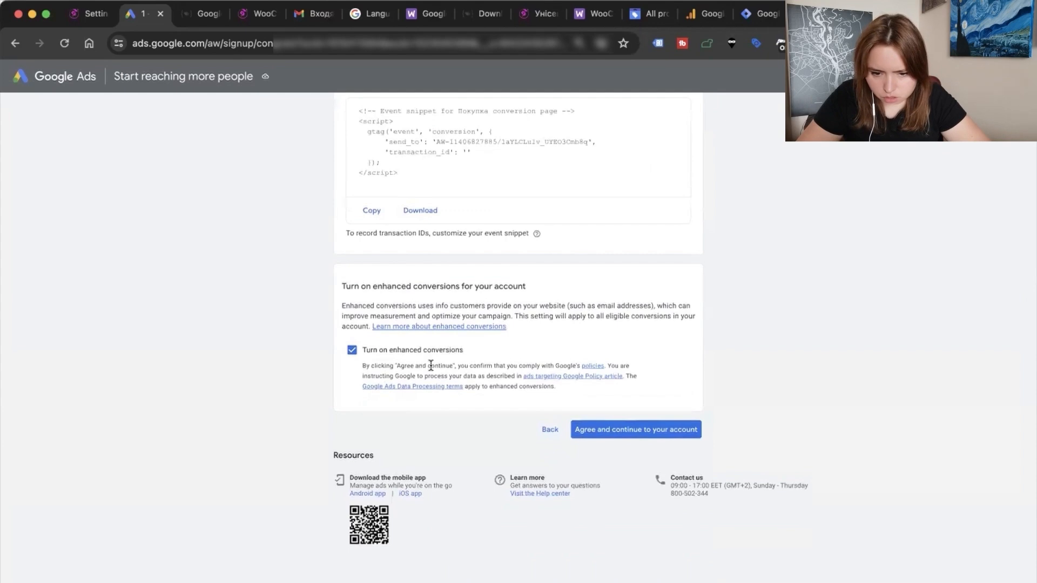
pyautogui.click(611, 431)
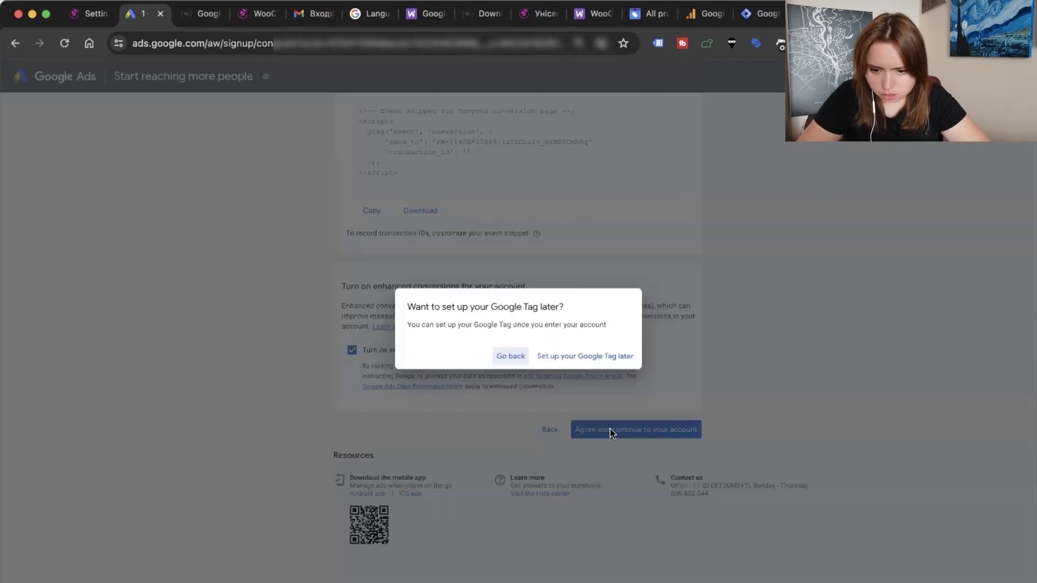
pyautogui.click(584, 354)
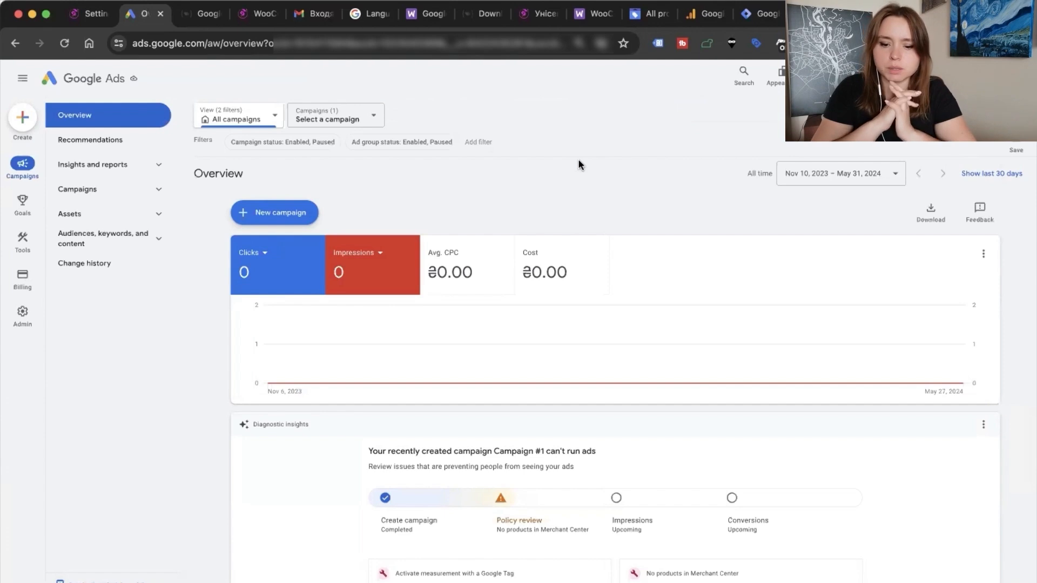
# Pause Campaign #1 in the campaigns list
pyautogui.click(75, 197)
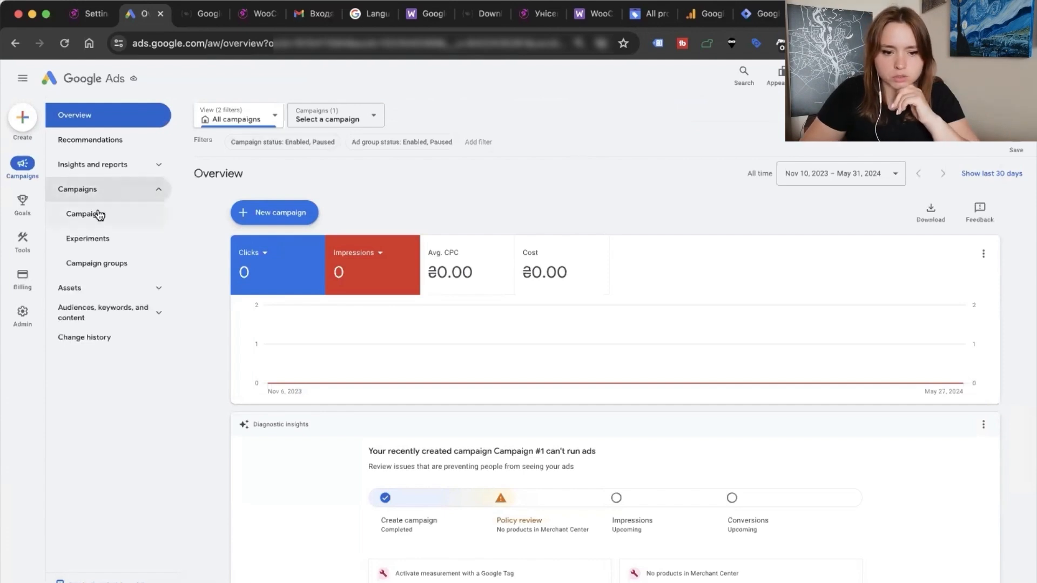
pyautogui.click(98, 213)
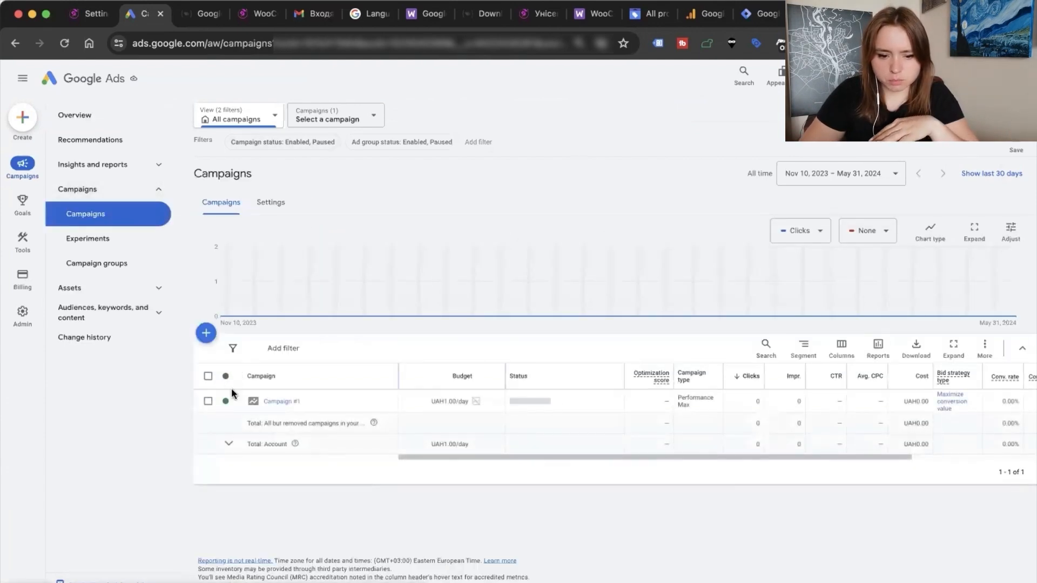
pyautogui.click(232, 405)
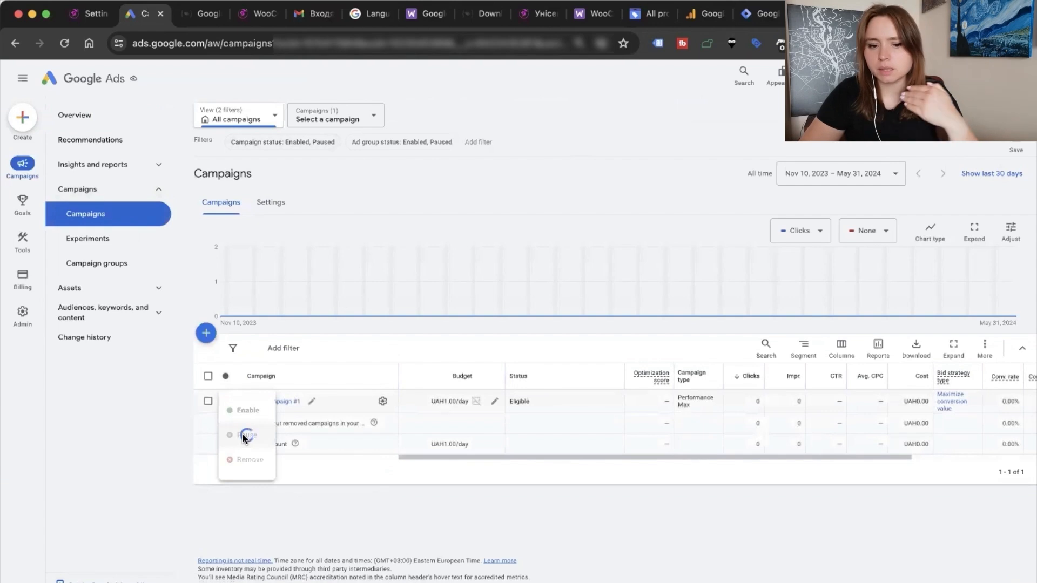
pyautogui.click(243, 436)
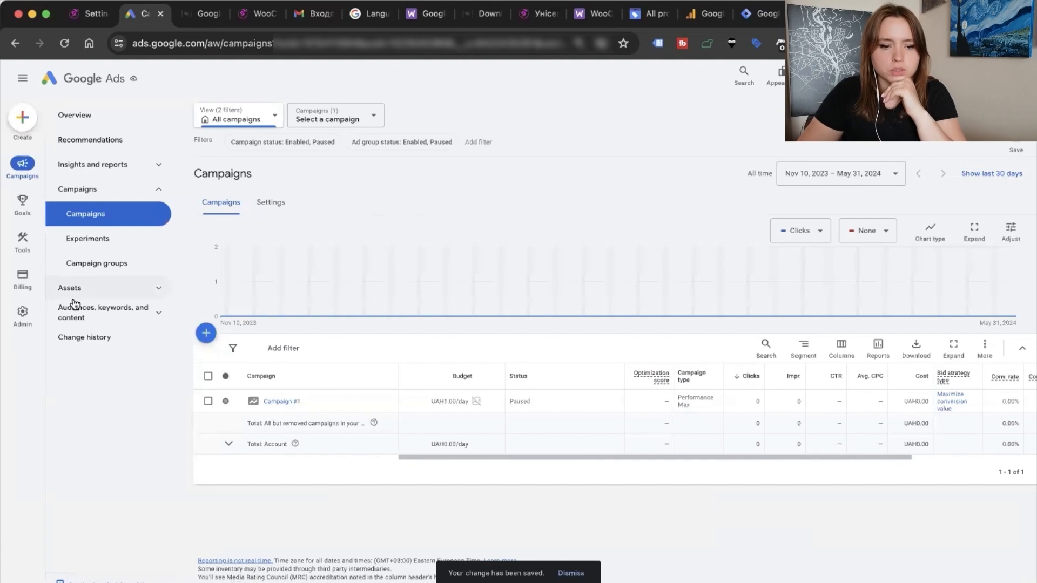
# Open the conversion goals summary, dismiss its introduction and look into the details of the "Покупка" conversion action
pyautogui.click(20, 203)
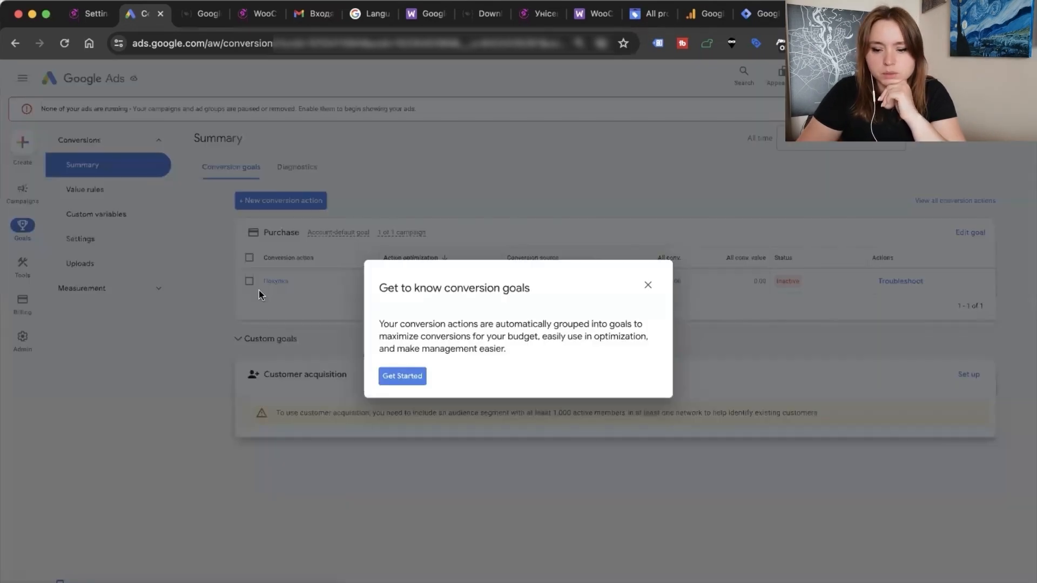
pyautogui.click(647, 285)
pyautogui.click(567, 350)
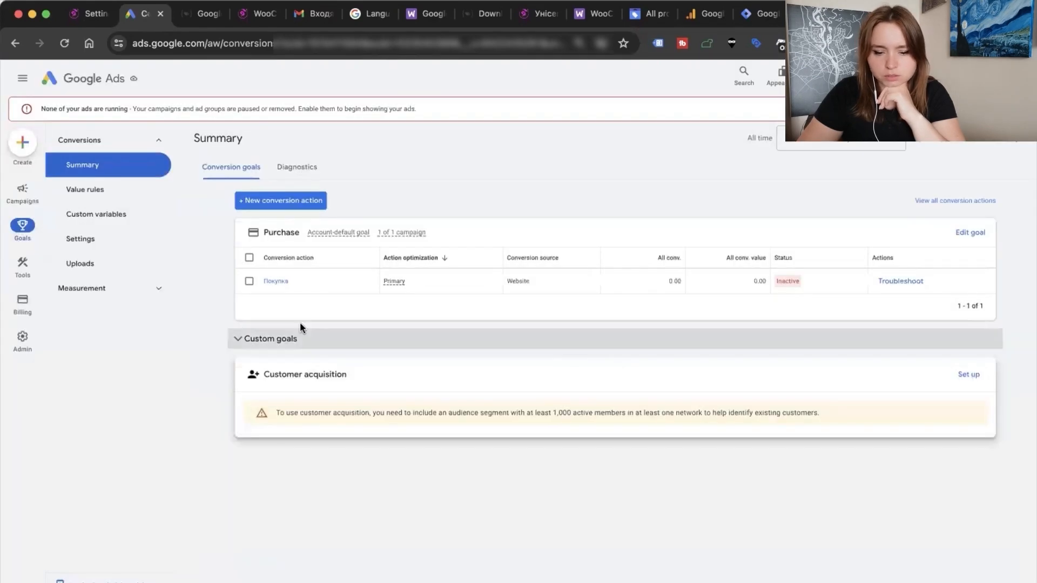
pyautogui.click(274, 282)
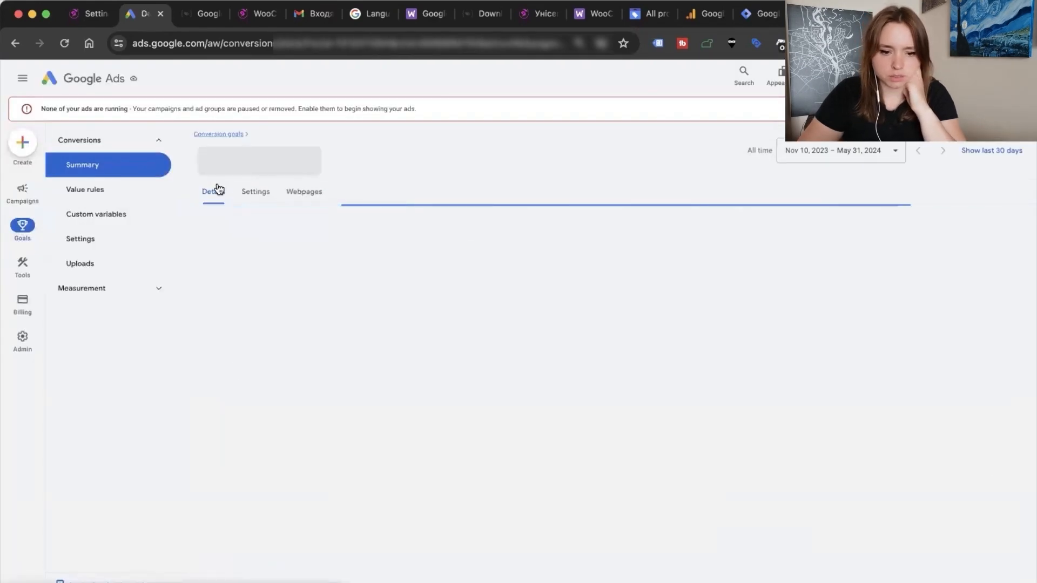
pyautogui.click(88, 167)
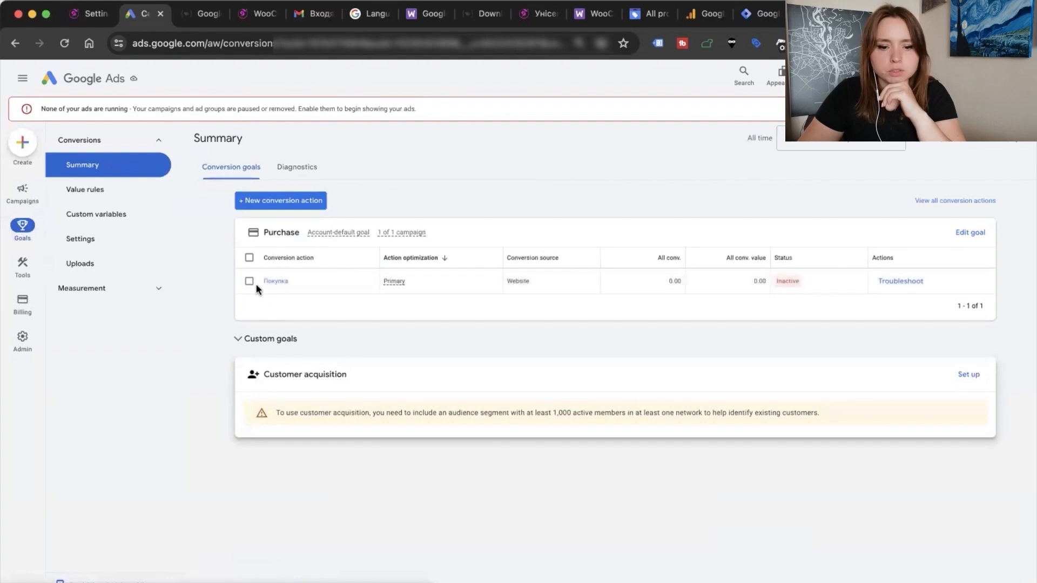
# Remove the "Покупка" conversion action from the Purchase goal and save the change
pyautogui.click(249, 281)
pyautogui.click(310, 233)
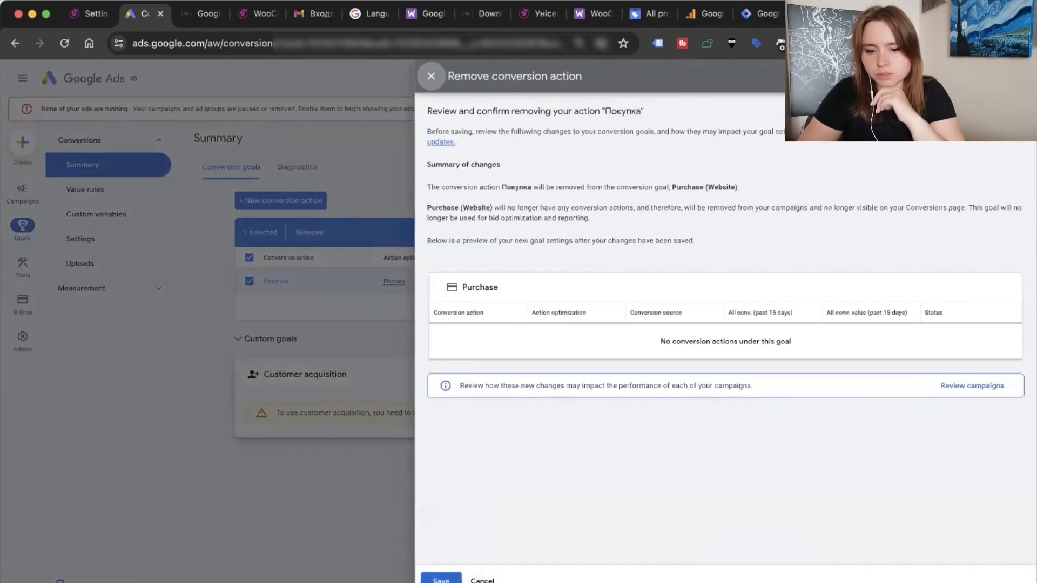
pyautogui.click(439, 579)
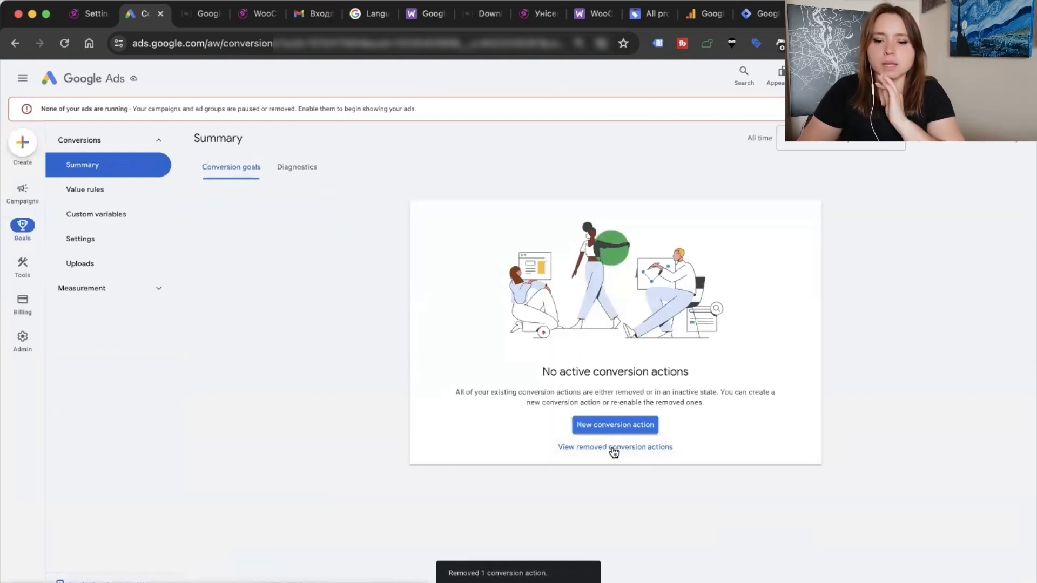
# Start a new website conversion action and scan the store's domain, copied from the open perfume shop page
pyautogui.click(602, 424)
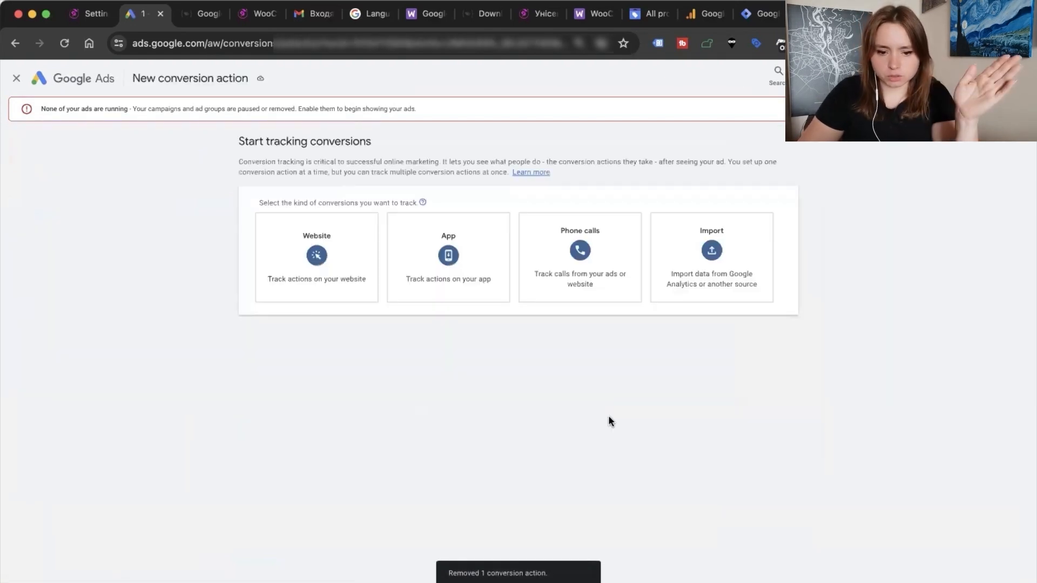
pyautogui.click(327, 275)
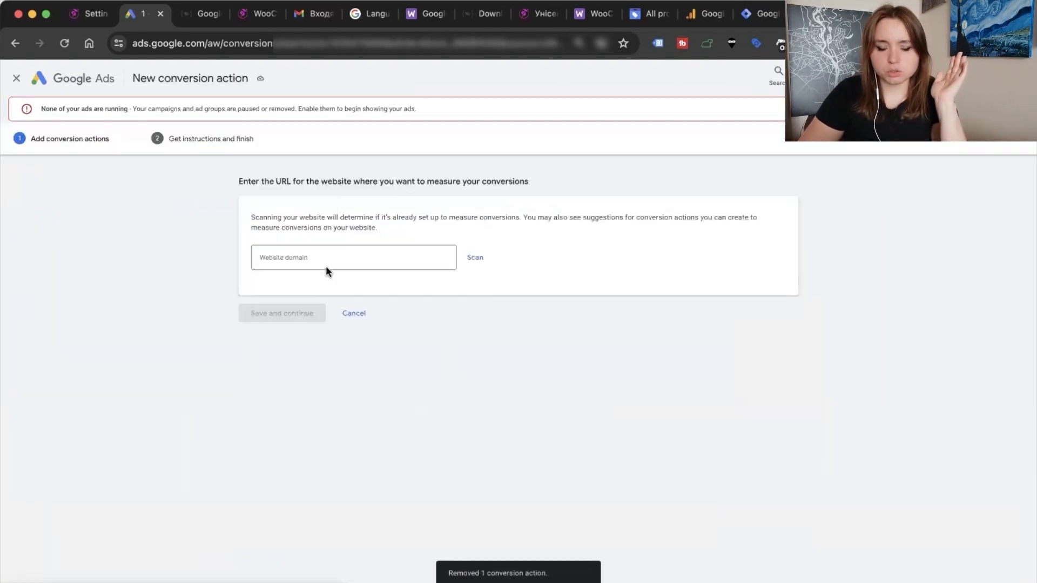
pyautogui.click(289, 256)
pyautogui.click(532, 15)
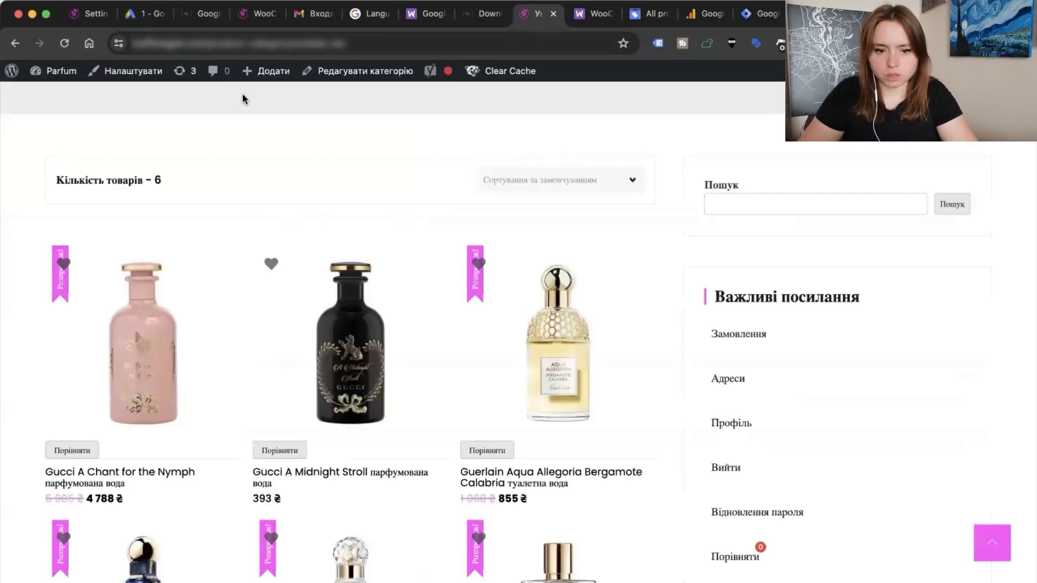
pyautogui.click(108, 43)
pyautogui.hotkey('ctrl', 'c')
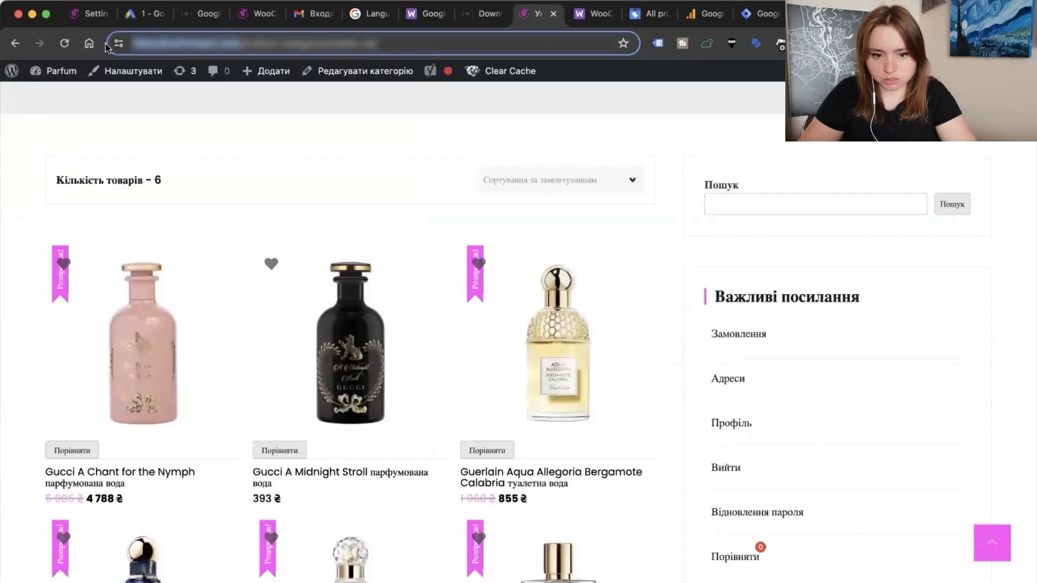
pyautogui.click(143, 14)
pyautogui.hotkey('ctrl', 'v')
pyautogui.click(472, 258)
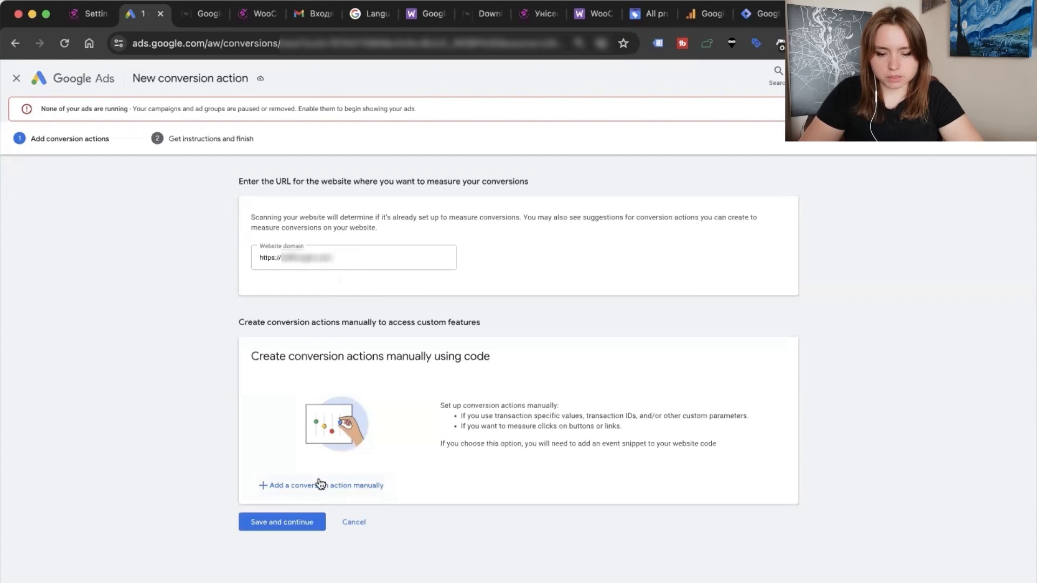
# Add a conversion action manually with the goal category Purchase and the conversion name "Purchase"
pyautogui.click(301, 487)
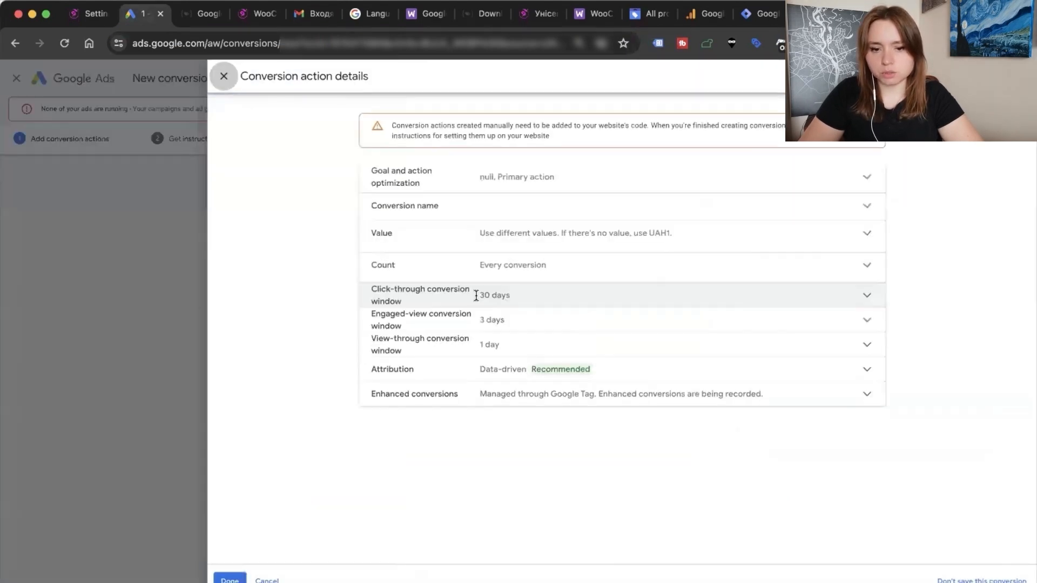
pyautogui.click(526, 210)
pyautogui.click(515, 232)
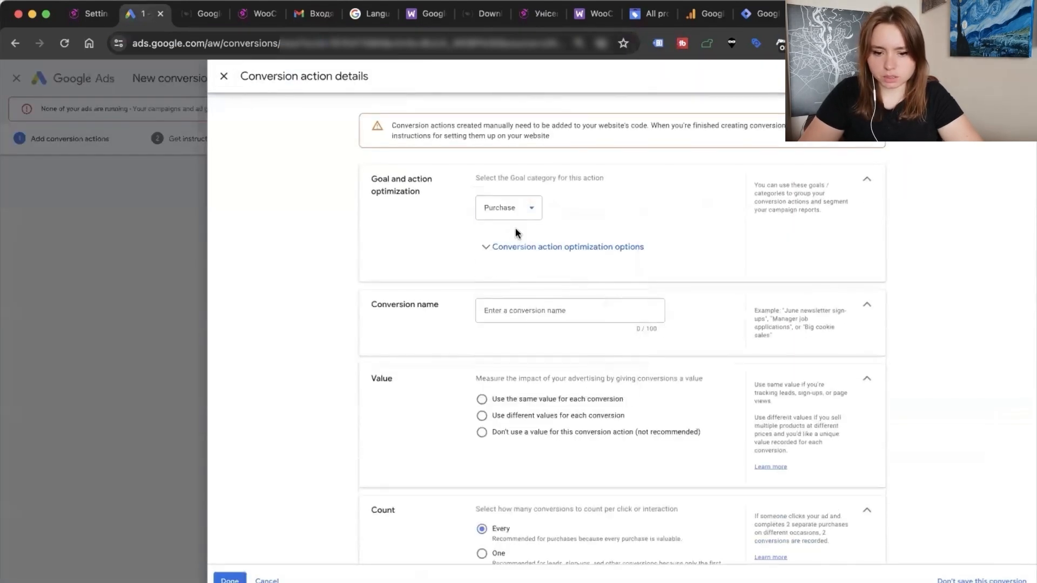
pyautogui.click(518, 307)
pyautogui.write('Purchase')
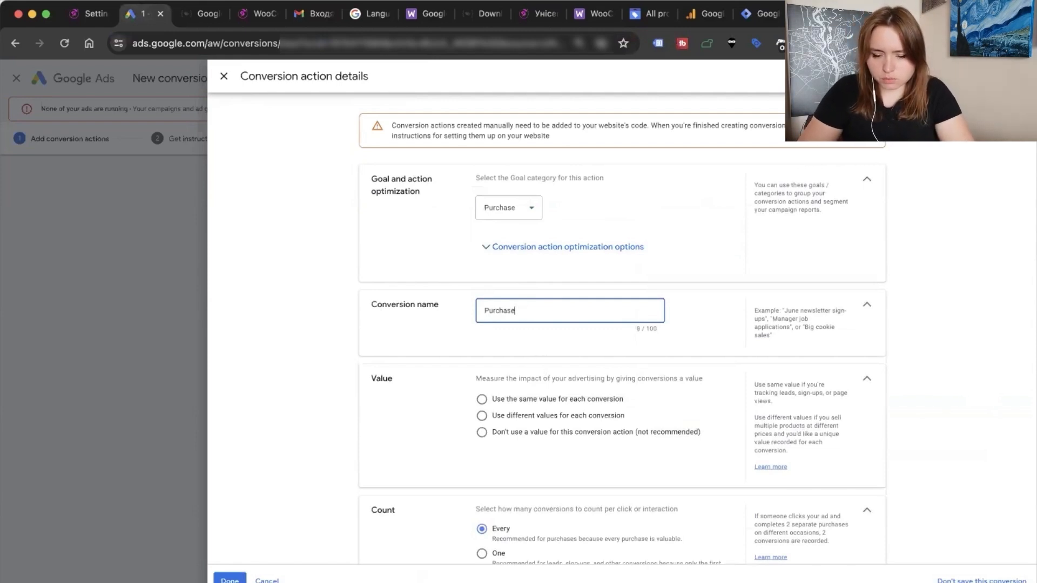
# Use different values for each conversion and set the attribution model to Last click for the Purchase action
pyautogui.scroll(-3, 505, 426)
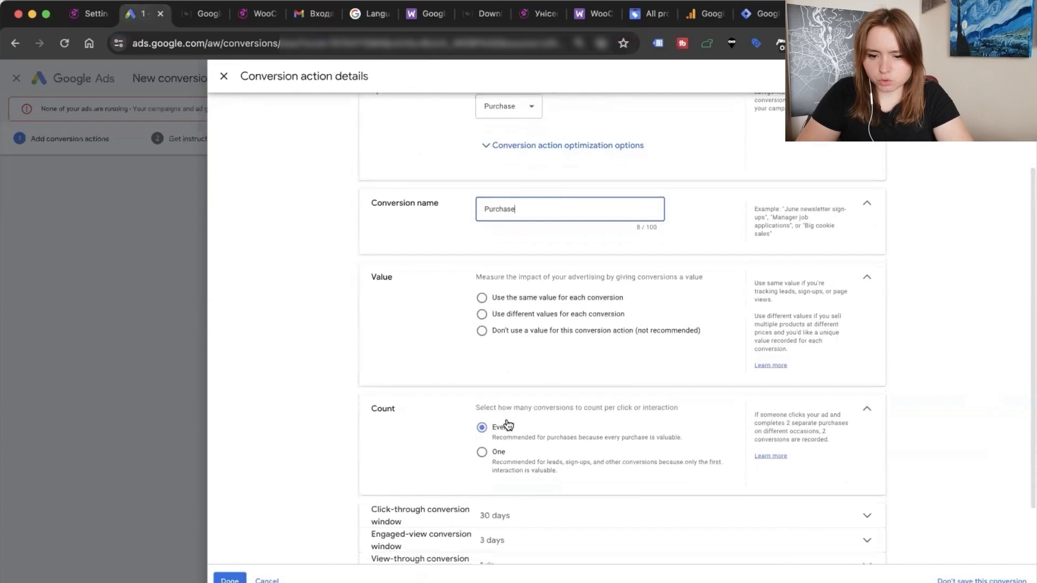
pyautogui.click(526, 316)
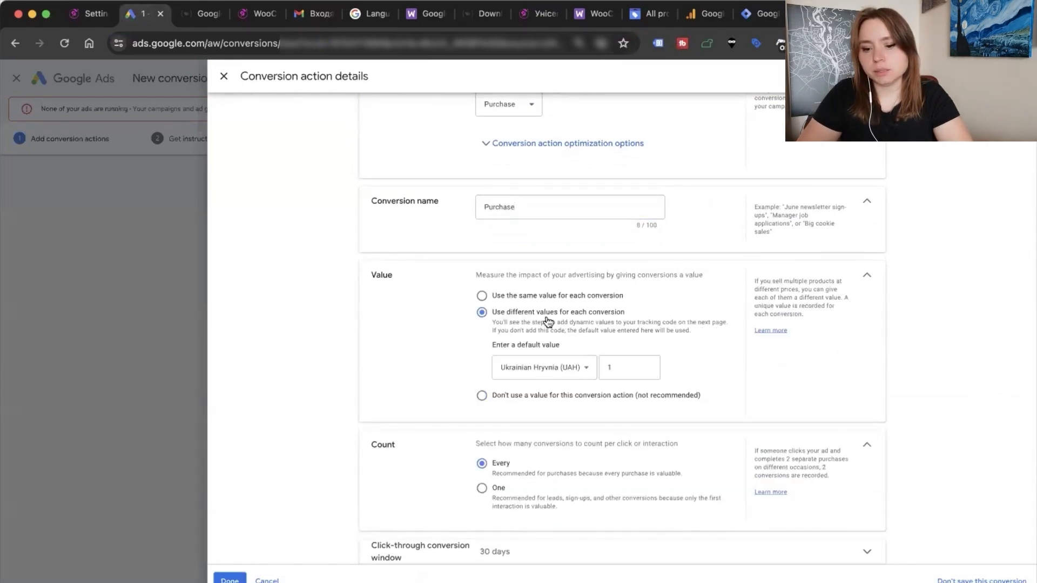
pyautogui.scroll(-1, 430, 381)
pyautogui.scroll(-2, 430, 381)
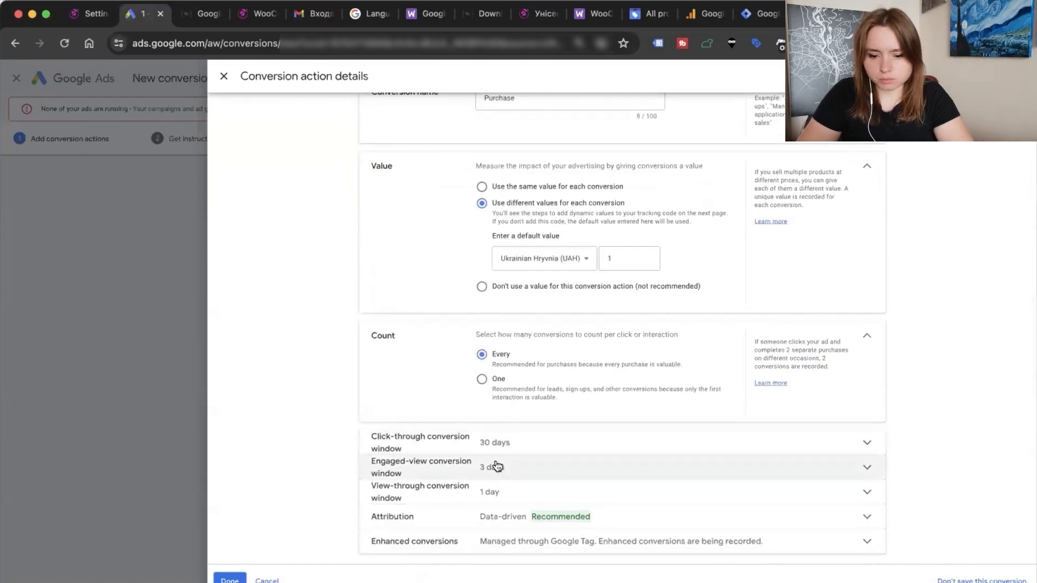
pyautogui.click(494, 520)
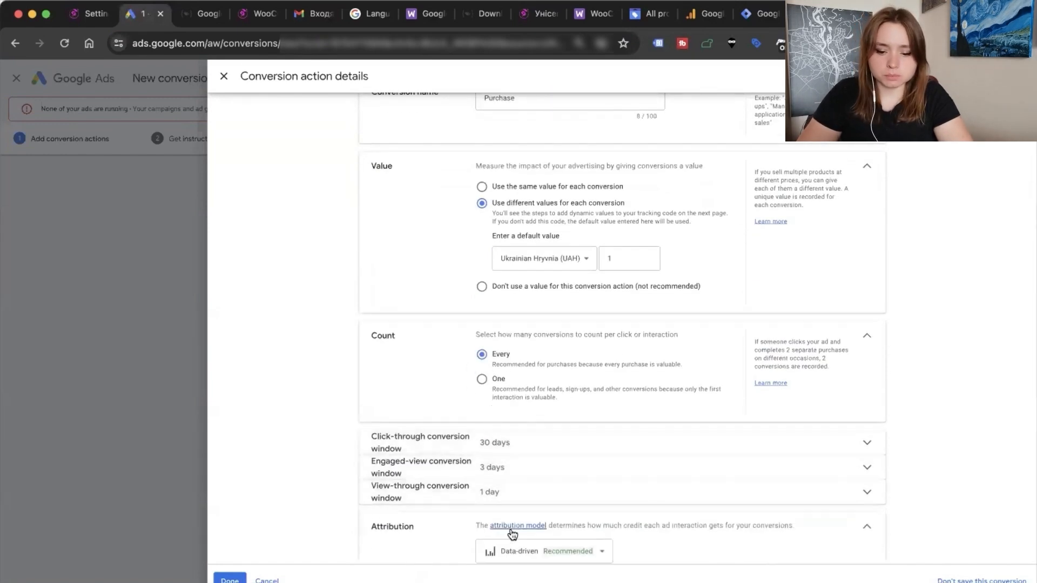
pyautogui.click(496, 551)
pyautogui.click(532, 447)
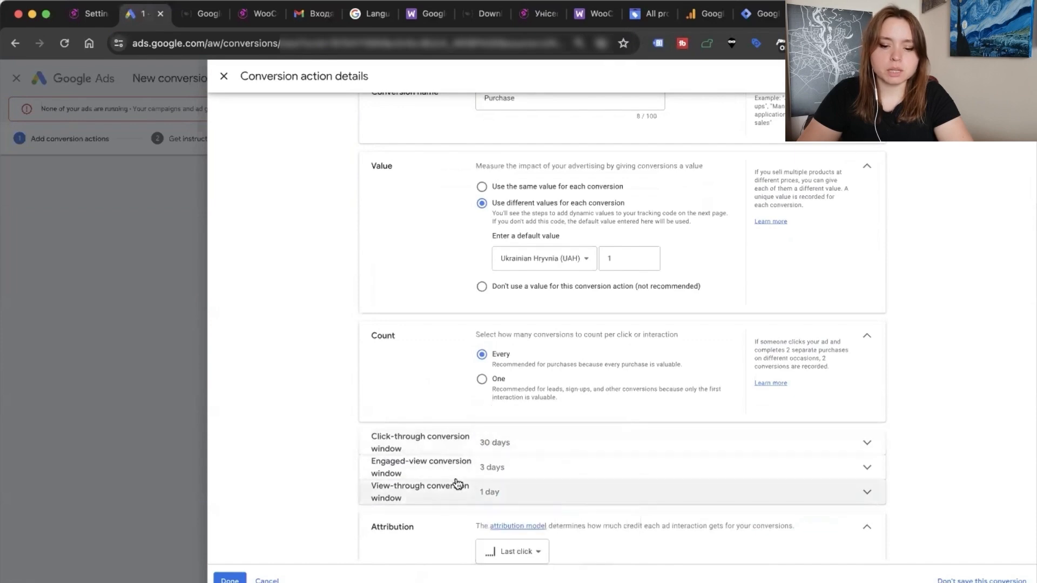
pyautogui.scroll(-2, 464, 475)
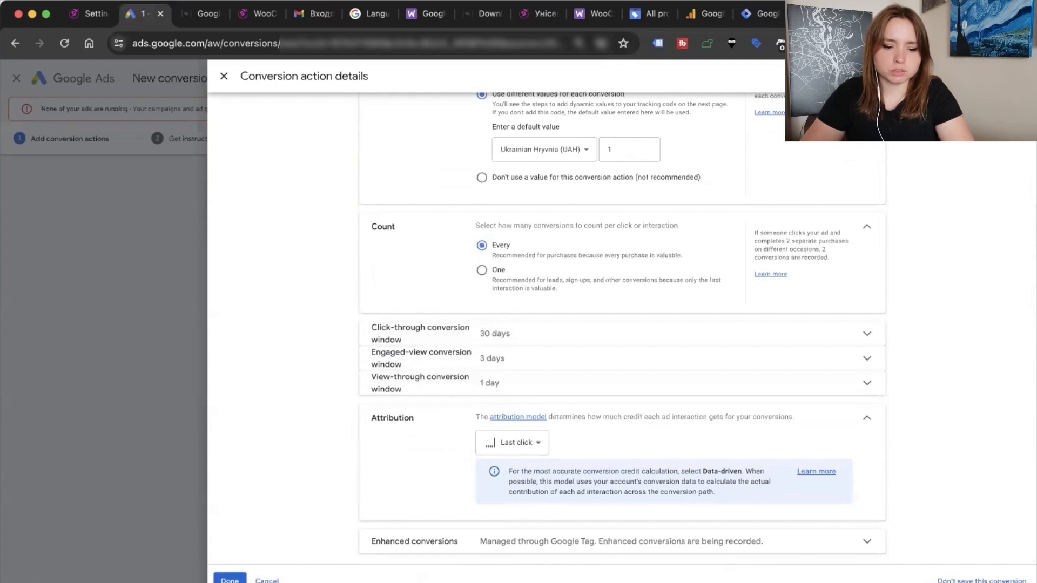
# Save the Purchase conversion action and finish its creation without setting up a tag from the instructions page
pyautogui.click(230, 580)
pyautogui.click(272, 577)
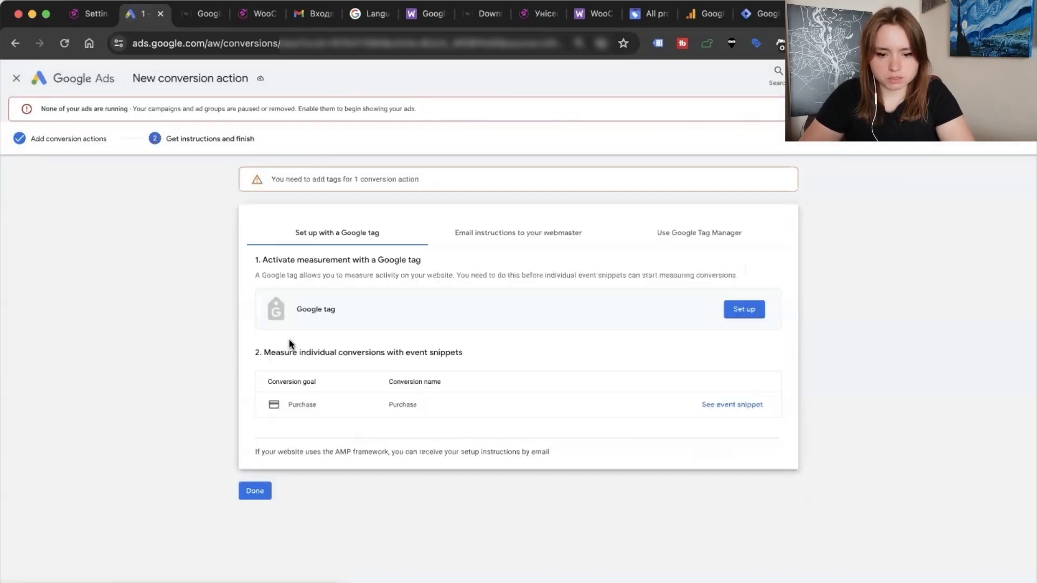
pyautogui.click(255, 491)
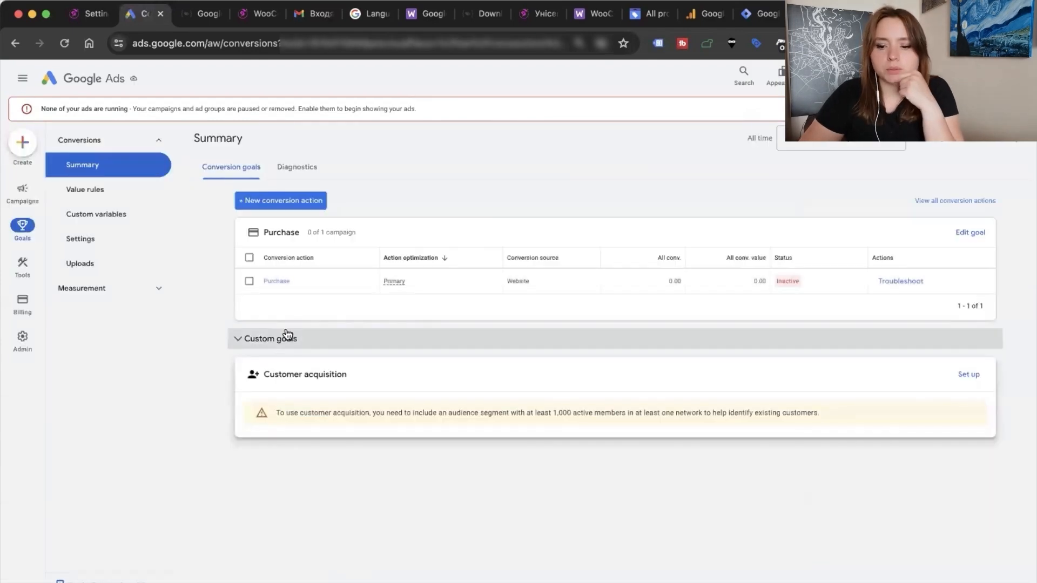
# Open the Purchase action's Google Tag Manager setup instructions and copy the conversion ID
pyautogui.click(272, 285)
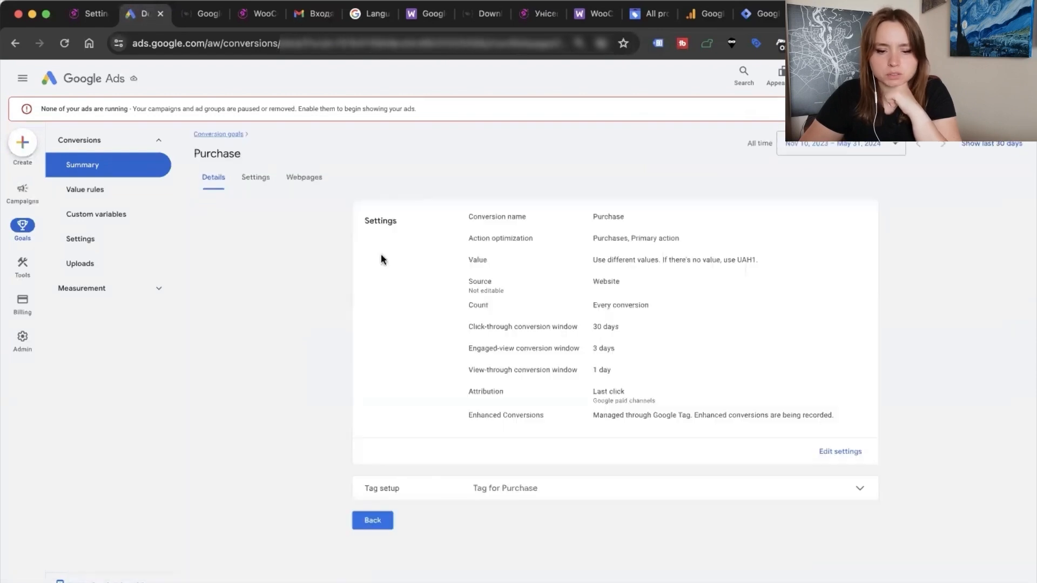
pyautogui.click(491, 489)
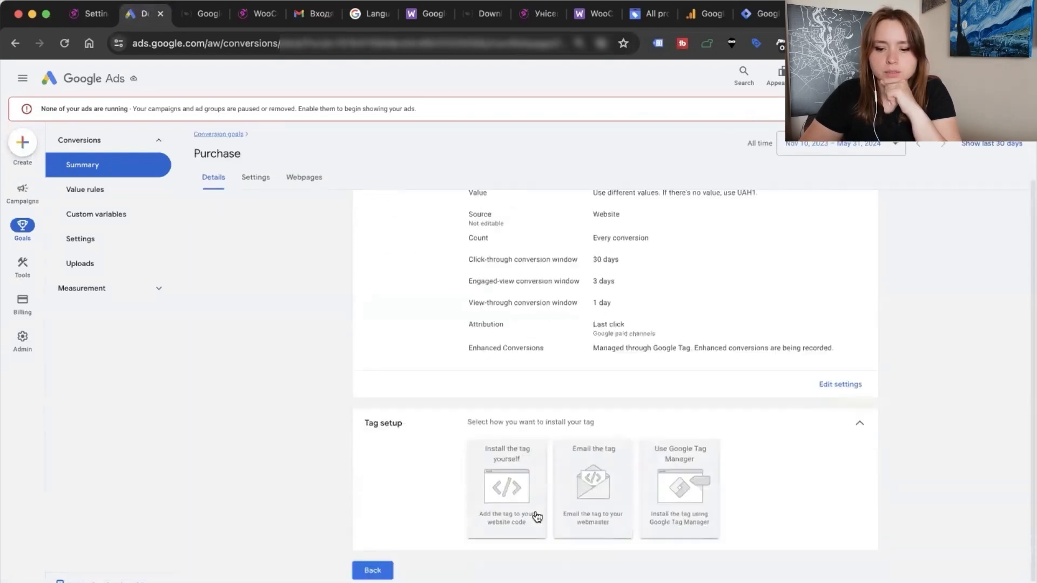
pyautogui.click(695, 488)
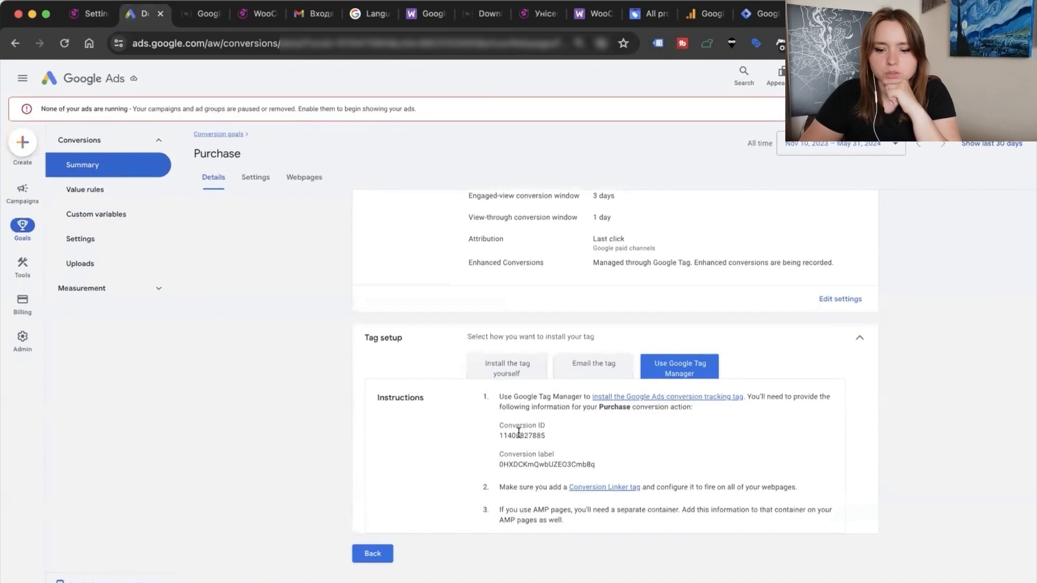
pyautogui.doubleClick(517, 436)
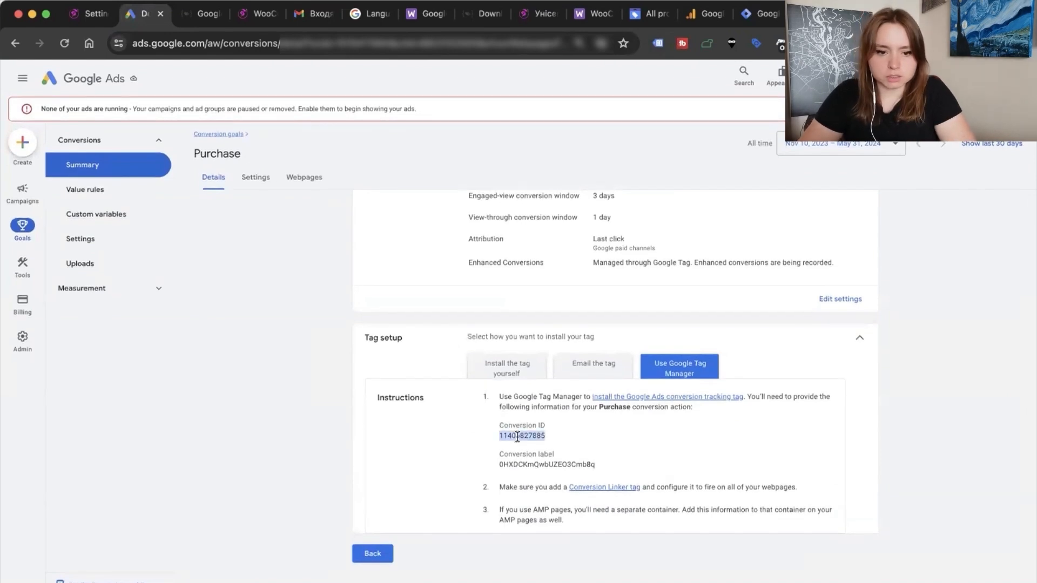
# Switch to Google Tag Manager and create a Google Tag that uses the copied conversion ID as its tag ID
pyautogui.click(762, 13)
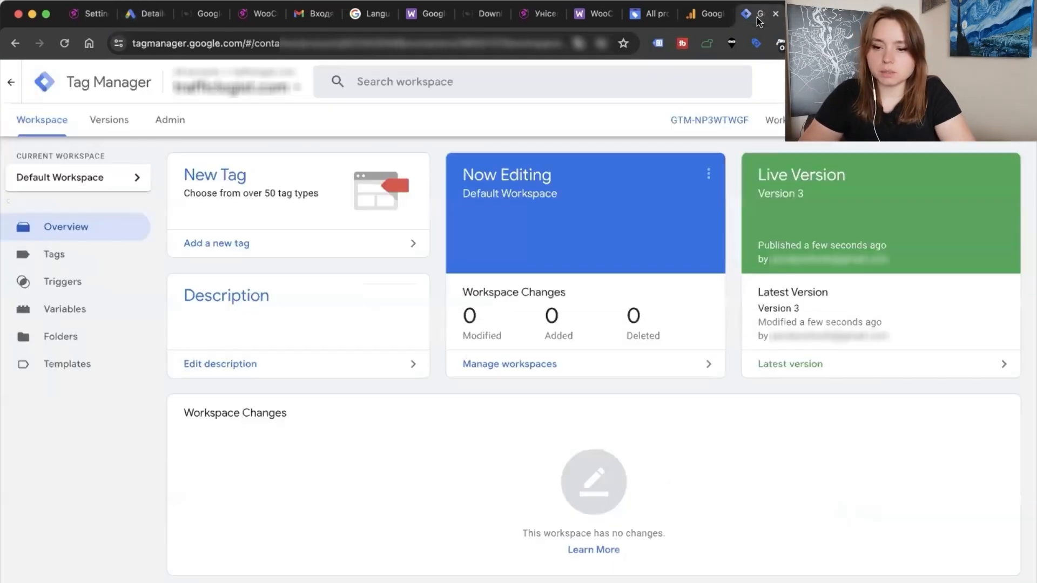
pyautogui.click(50, 258)
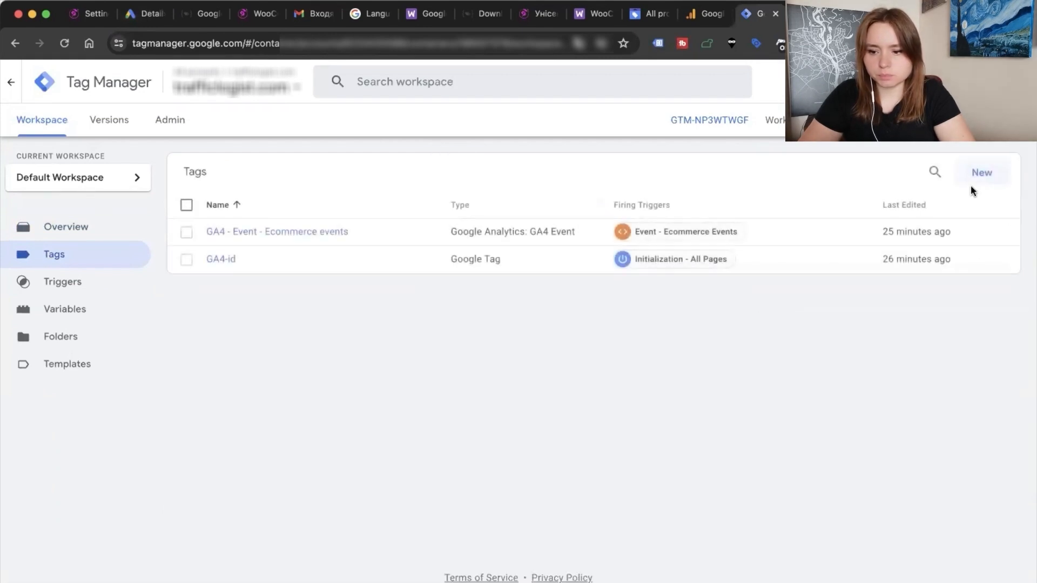
pyautogui.click(978, 173)
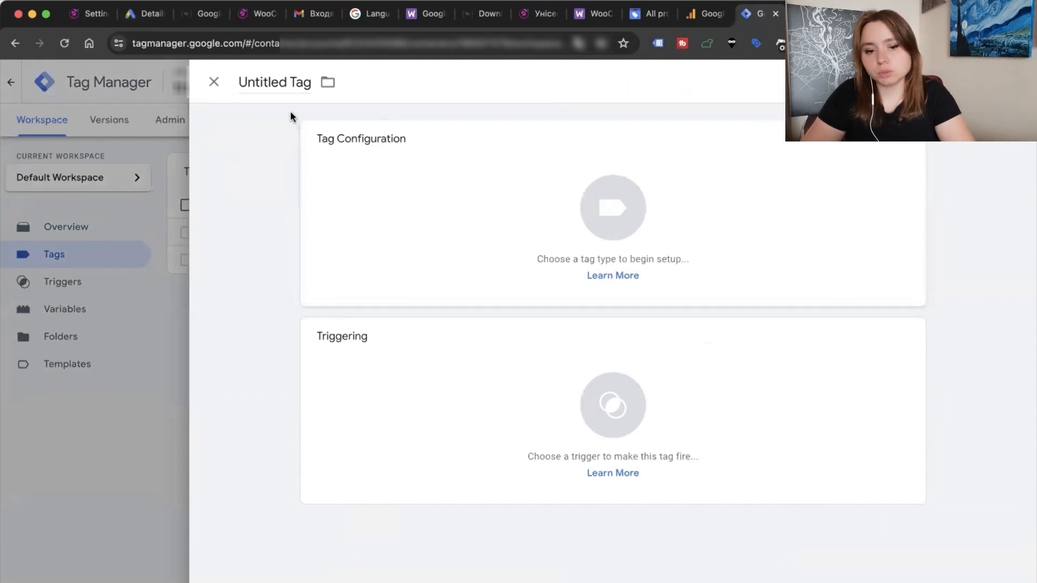
pyautogui.click(214, 87)
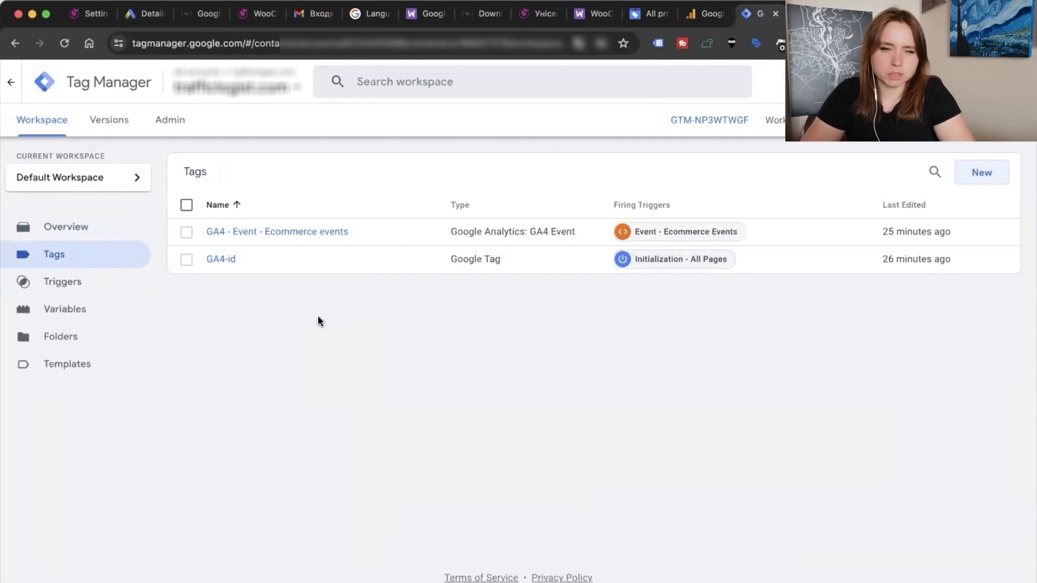
pyautogui.click(982, 174)
pyautogui.click(722, 168)
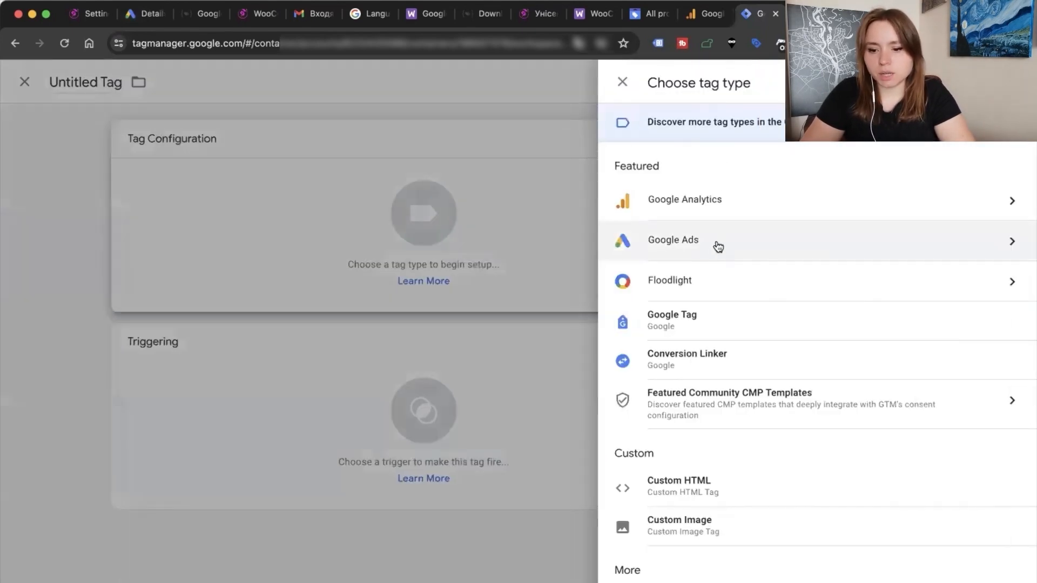
pyautogui.click(718, 244)
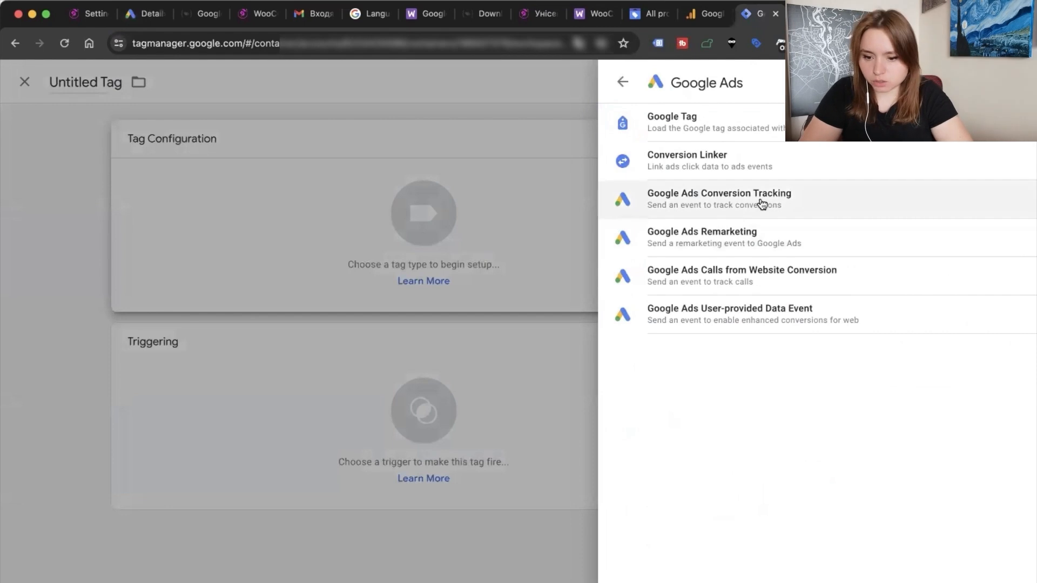
pyautogui.click(702, 122)
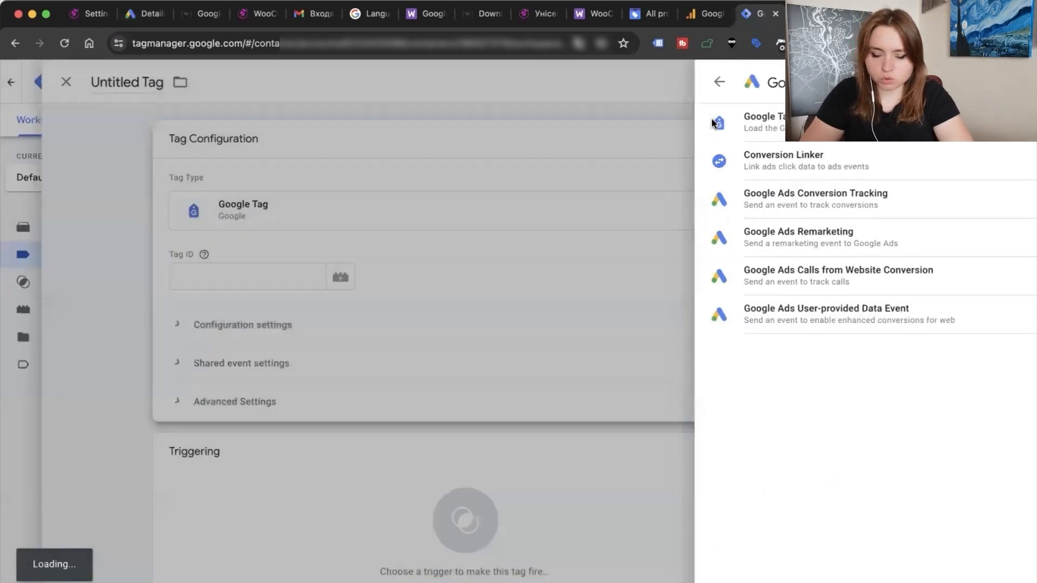
pyautogui.press('super+v')
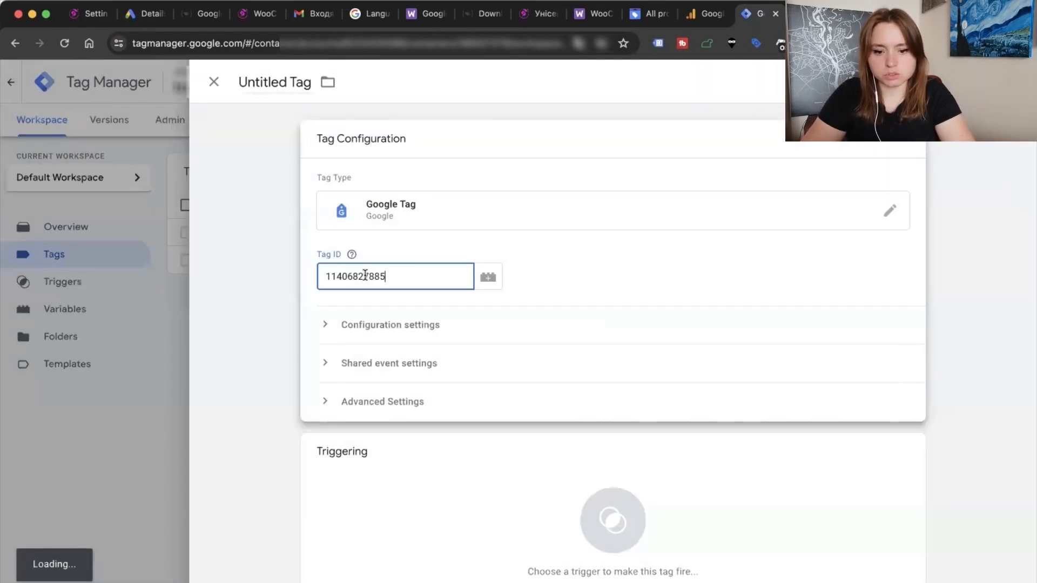
# Fire the new Google Tag on Initialization - All Pages, name it "AW-id" and save it
pyautogui.click(375, 498)
pyautogui.click(323, 238)
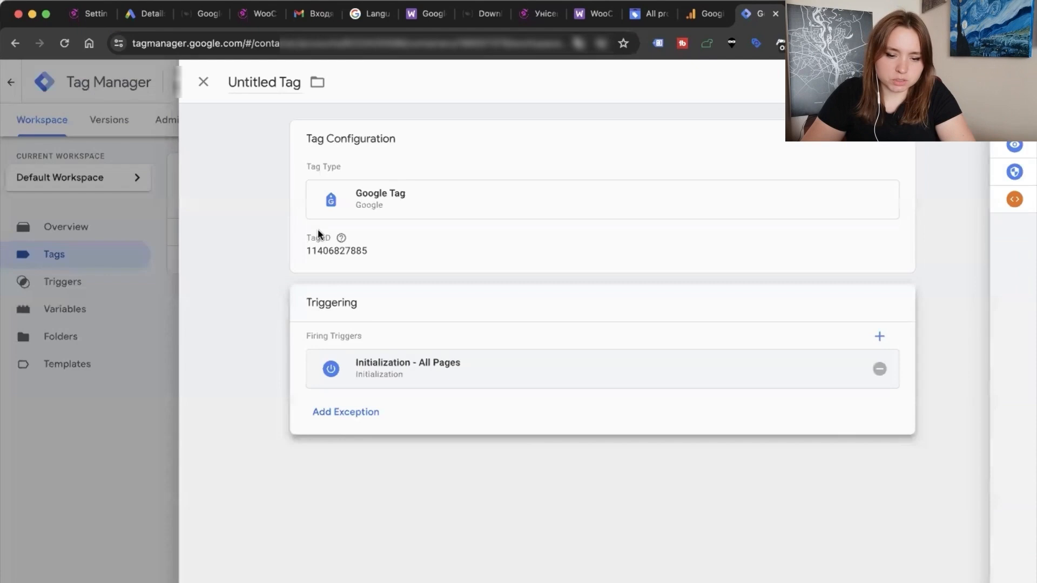
pyautogui.click(261, 80)
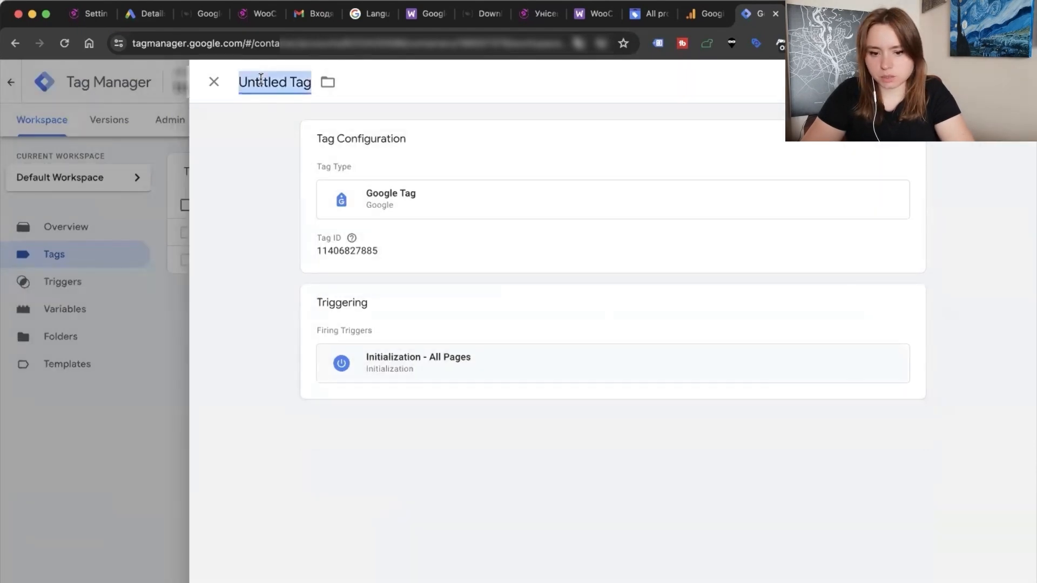
pyautogui.press('super+v')
pyautogui.doubleClick(267, 84)
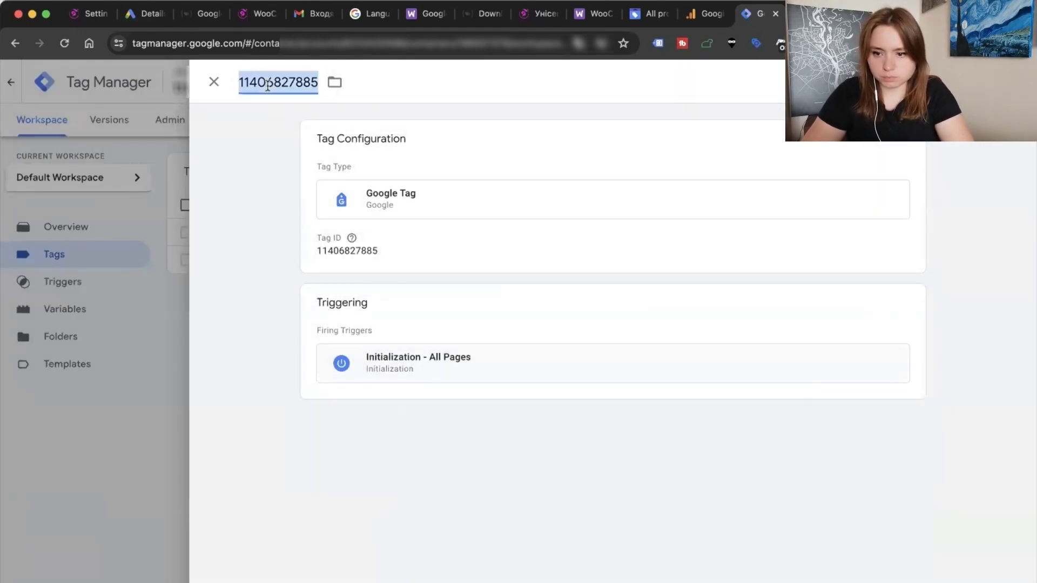
pyautogui.write('AW-id')
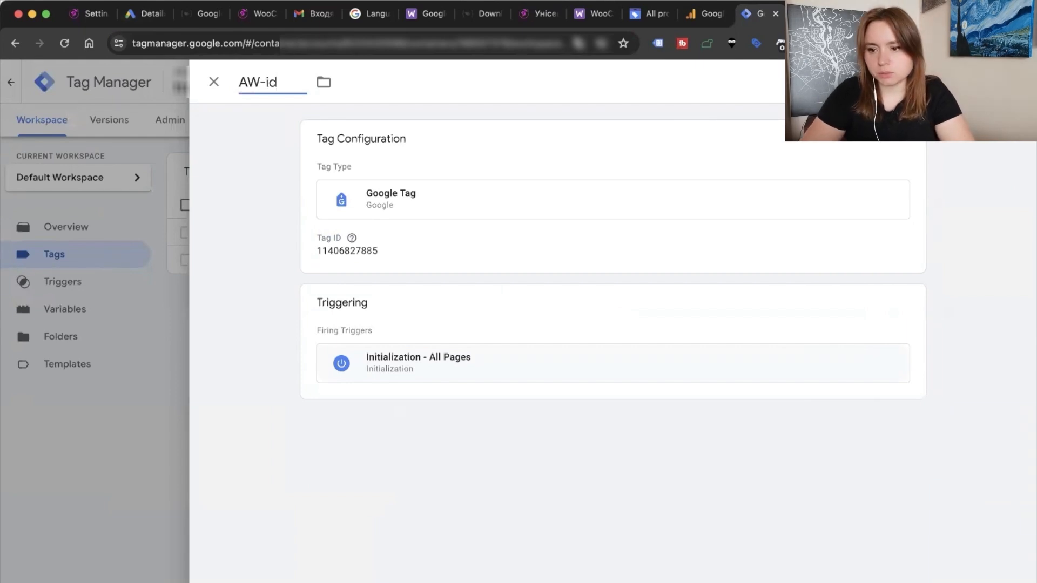
pyautogui.click(976, 83)
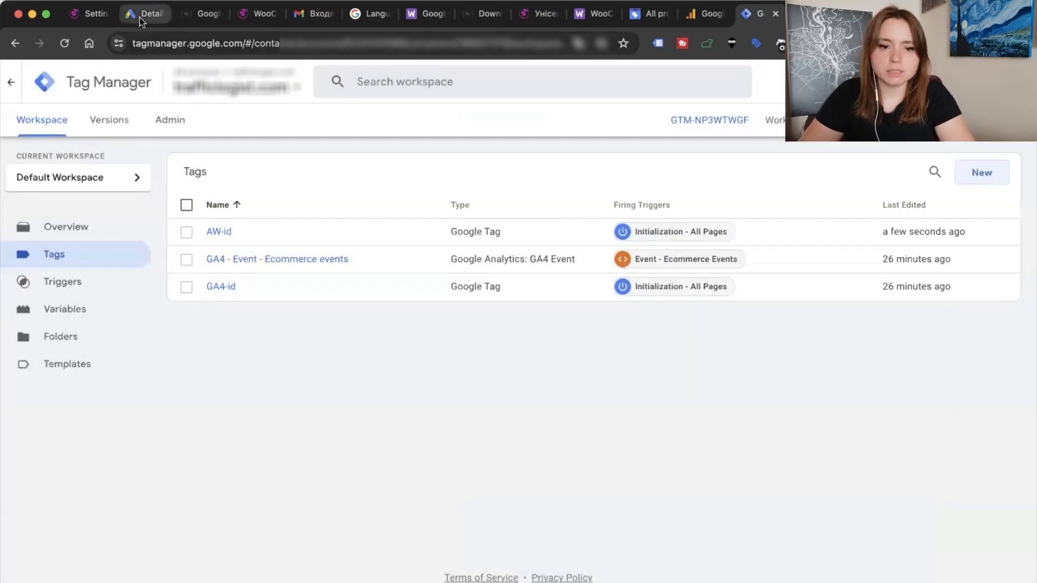
# Return to the Purchase conversion details in Google Ads and copy the conversion ID again
pyautogui.click(141, 16)
pyautogui.click(498, 464)
pyautogui.doubleClick(522, 436)
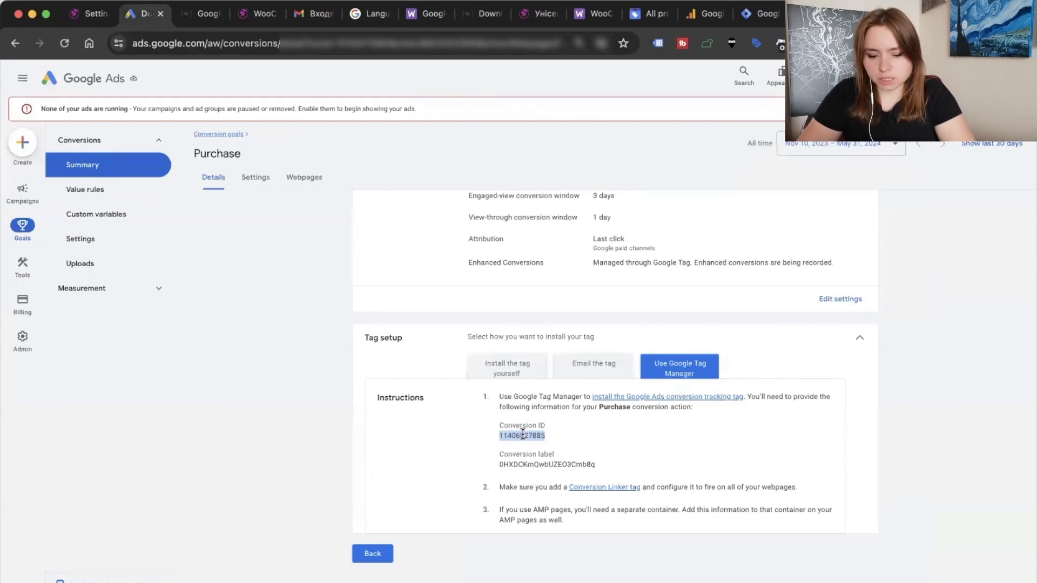
# Switch to Google Tag Manager and start another tag of the type Google Ads Conversion Tracking
pyautogui.click(759, 13)
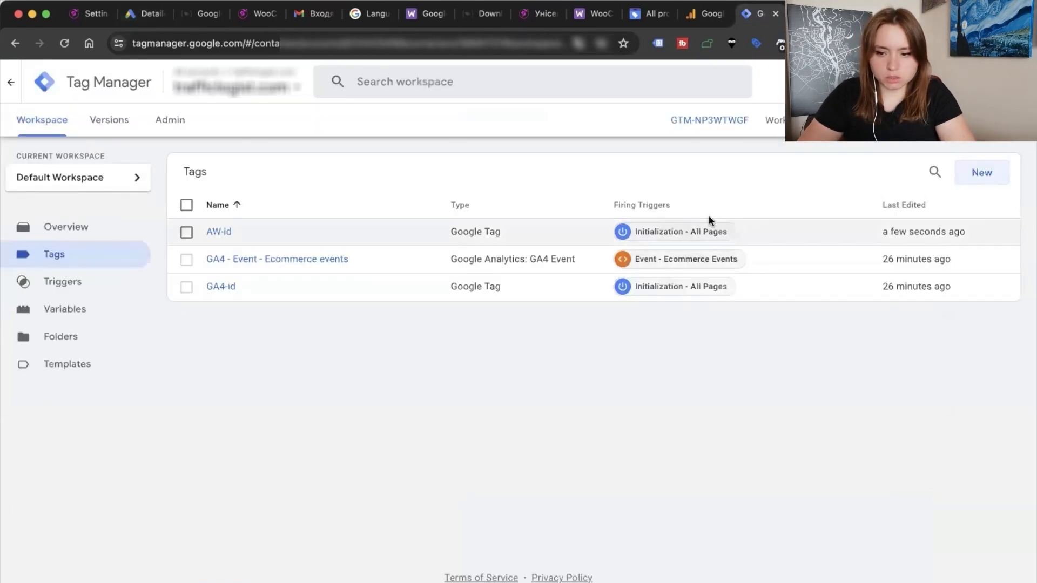
pyautogui.click(980, 178)
pyautogui.click(708, 194)
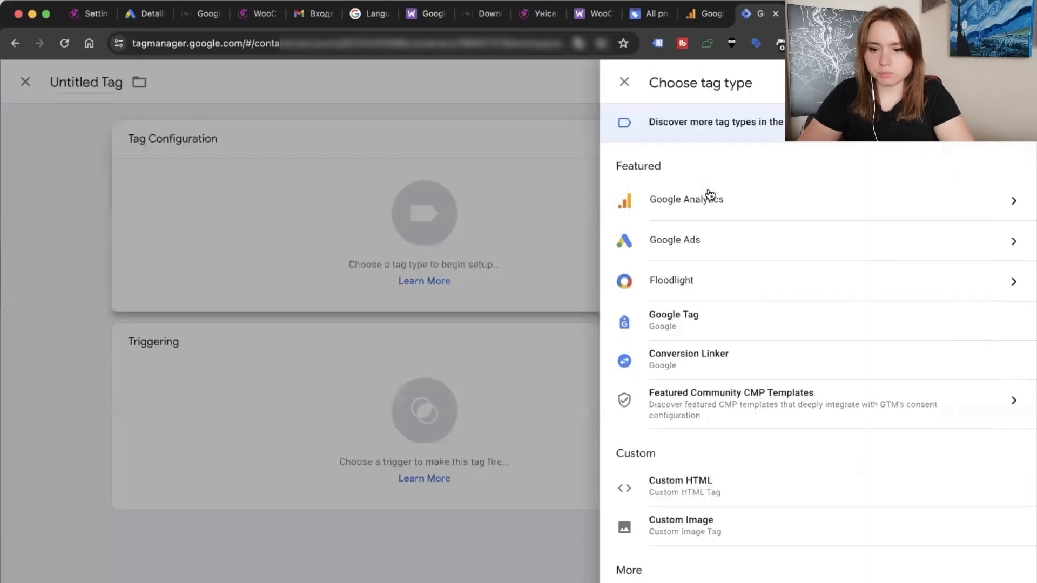
pyautogui.click(720, 250)
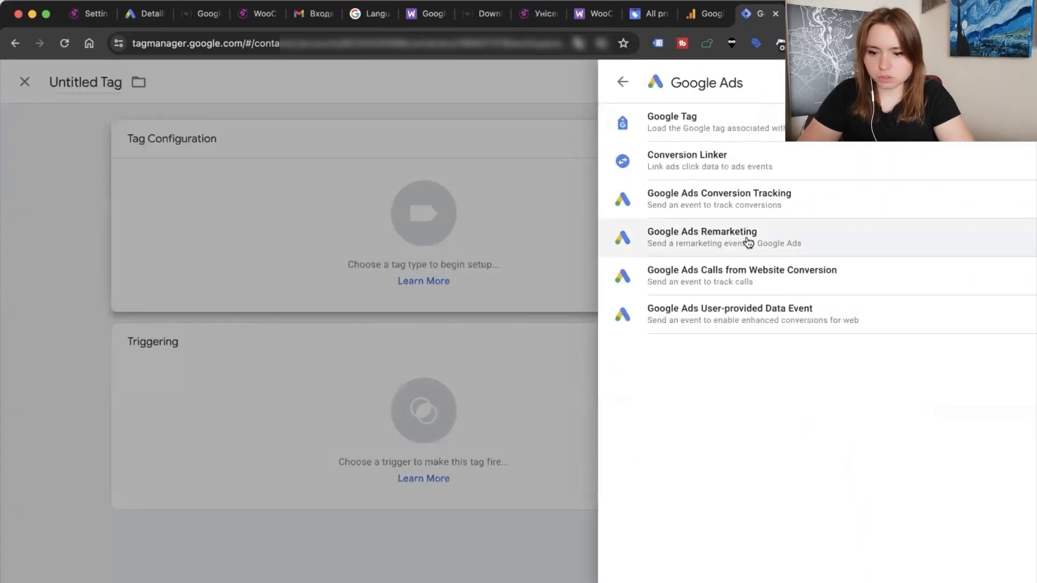
pyautogui.click(740, 202)
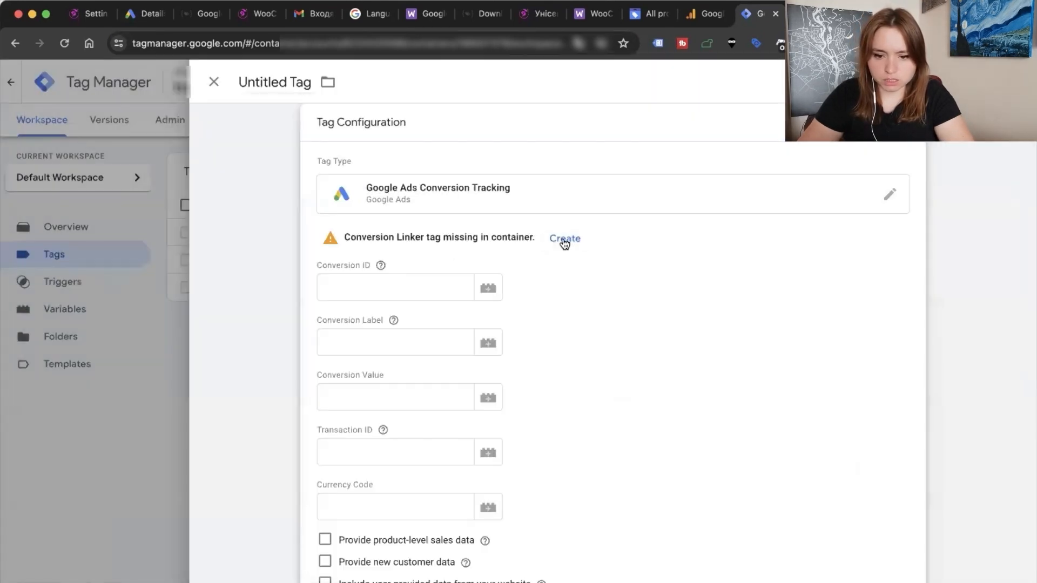
# Create the missing tag named "Conversion Linker" and enter the copied conversion ID in the conversion tracking tag
pyautogui.click(565, 240)
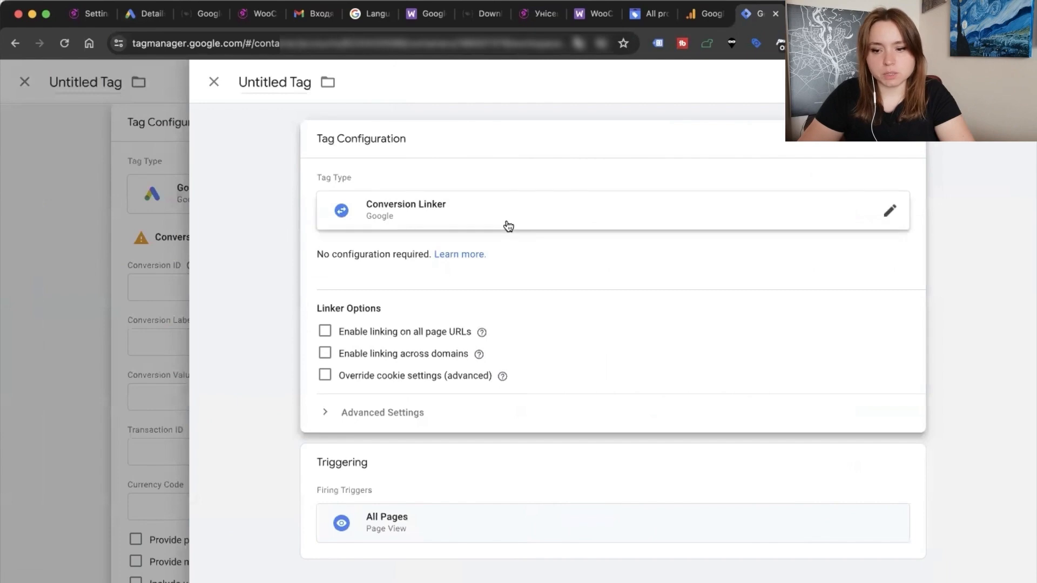
pyautogui.click(978, 82)
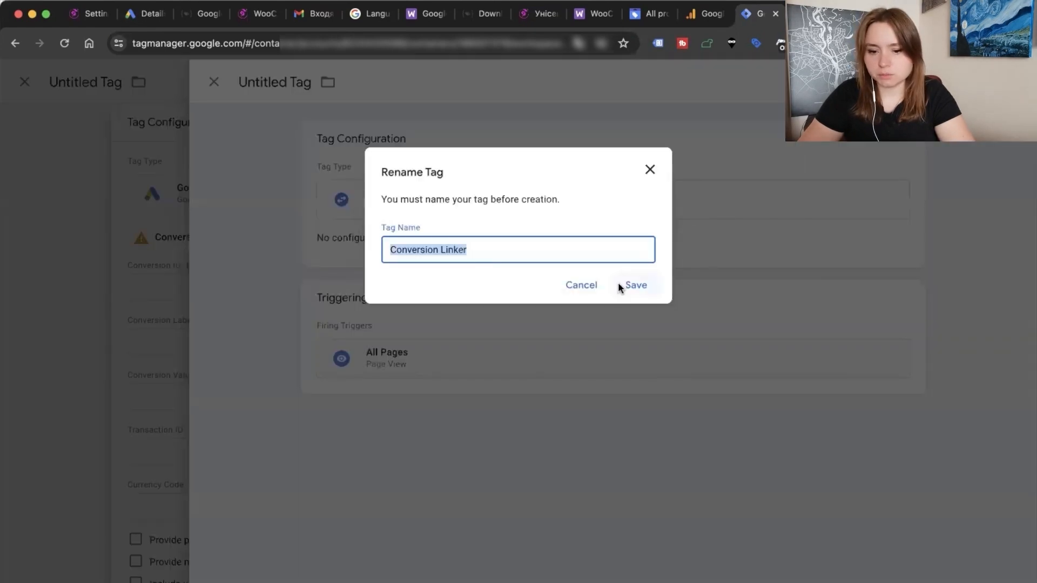
pyautogui.click(619, 285)
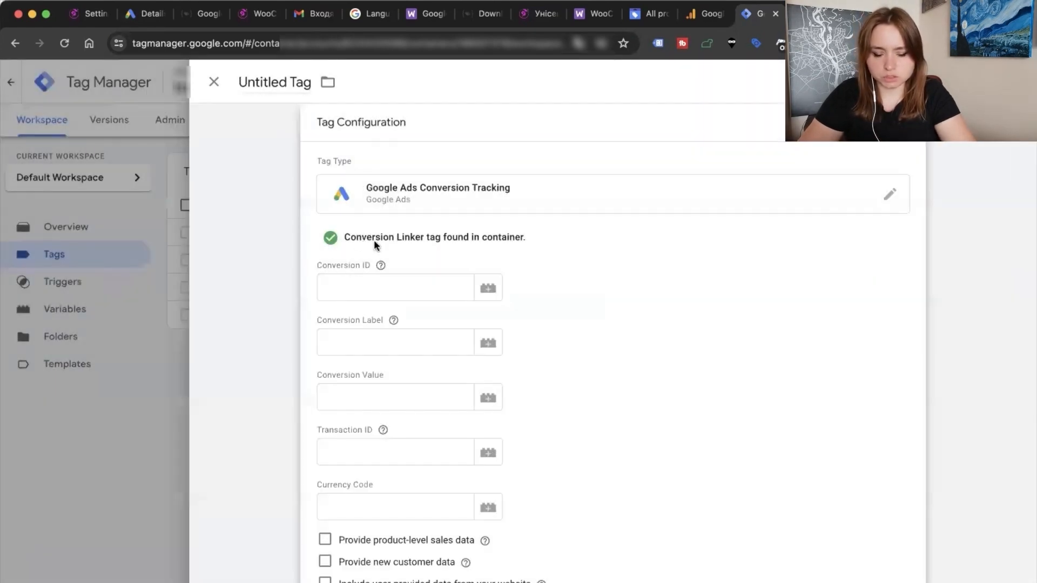
pyautogui.click(339, 294)
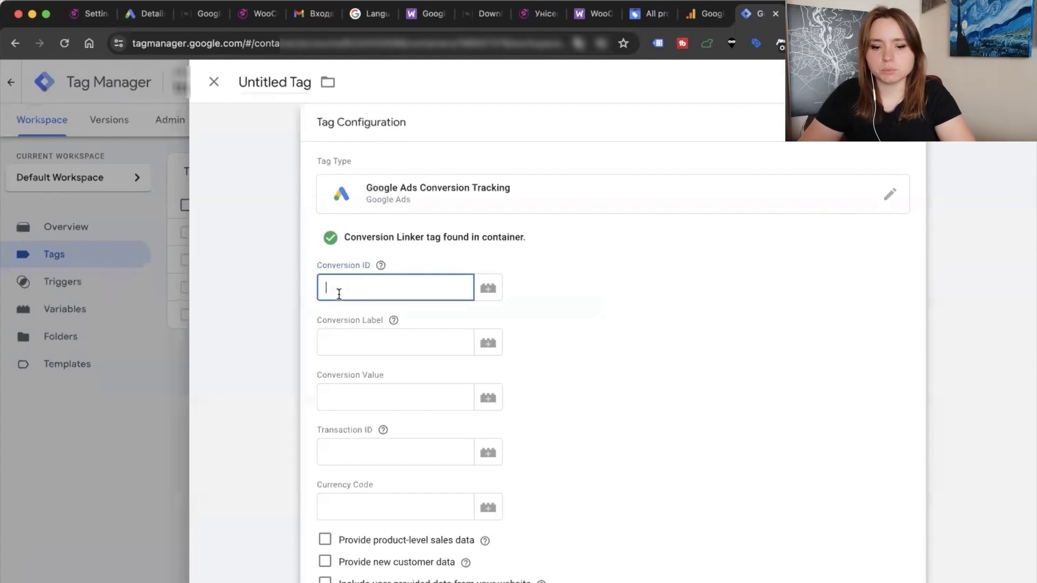
pyautogui.press('super+v')
# Copy the Purchase action's conversion label from Google Ads and enter it as the Conversion Label of the new Google Tag Manager tag
pyautogui.click(143, 13)
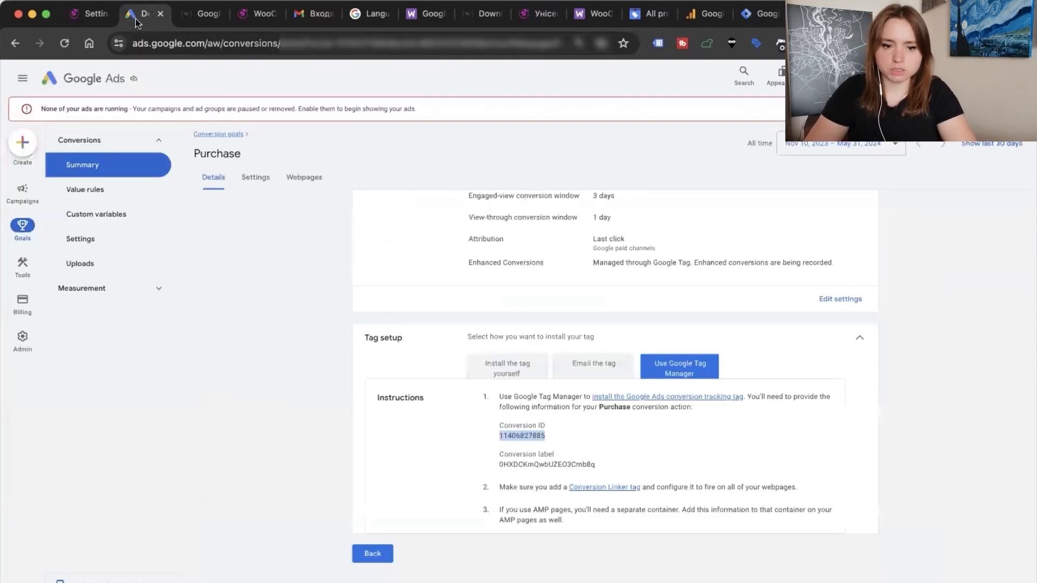
pyautogui.moveTo(501, 464); pyautogui.dragTo(610, 468)
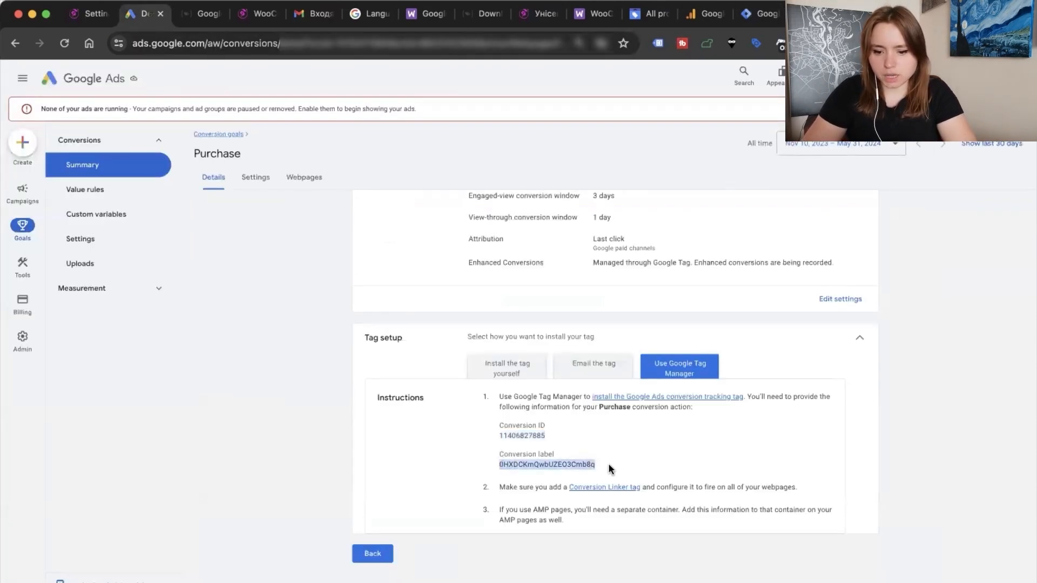
pyautogui.click(756, 14)
pyautogui.click(375, 334)
pyautogui.press('super+v')
pyautogui.scroll(-2, 641, 347)
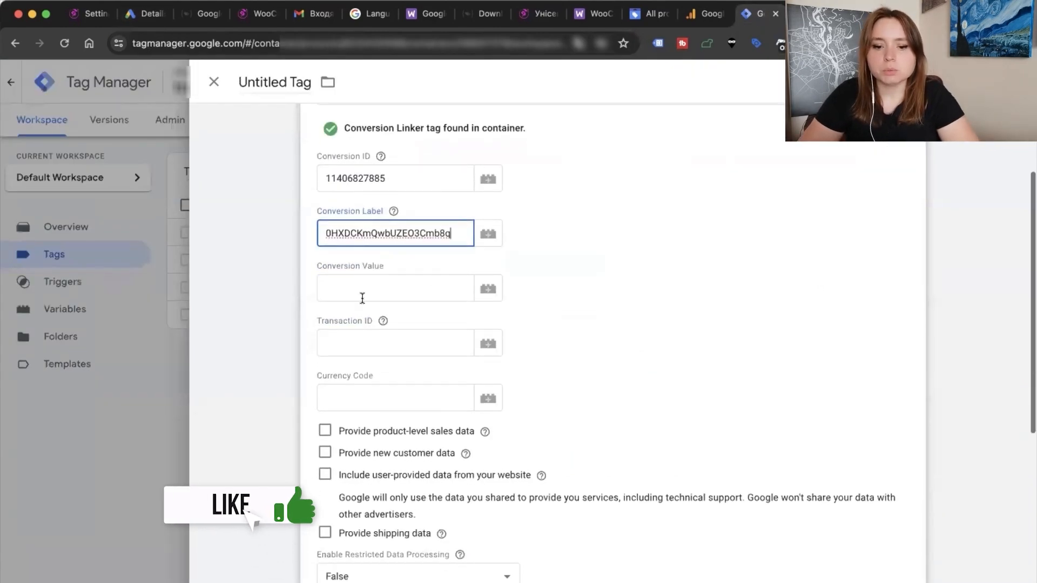
# Check the purchase event's variables in Tag Assistant and set the conversion tag's Conversion Value to {{Ecommerce Value}} in Tag Manager
pyautogui.click(347, 292)
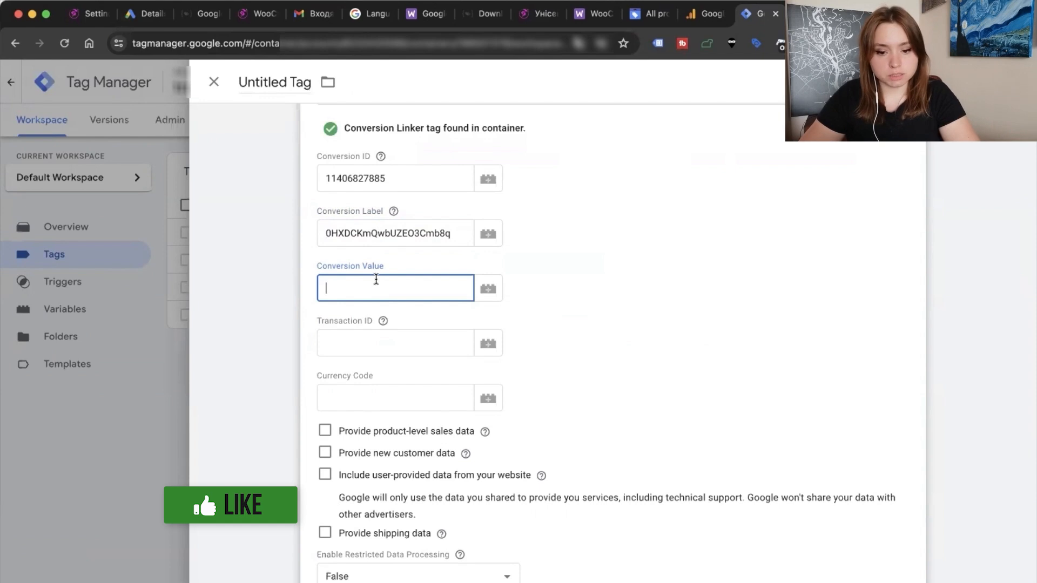
pyautogui.click(348, 352)
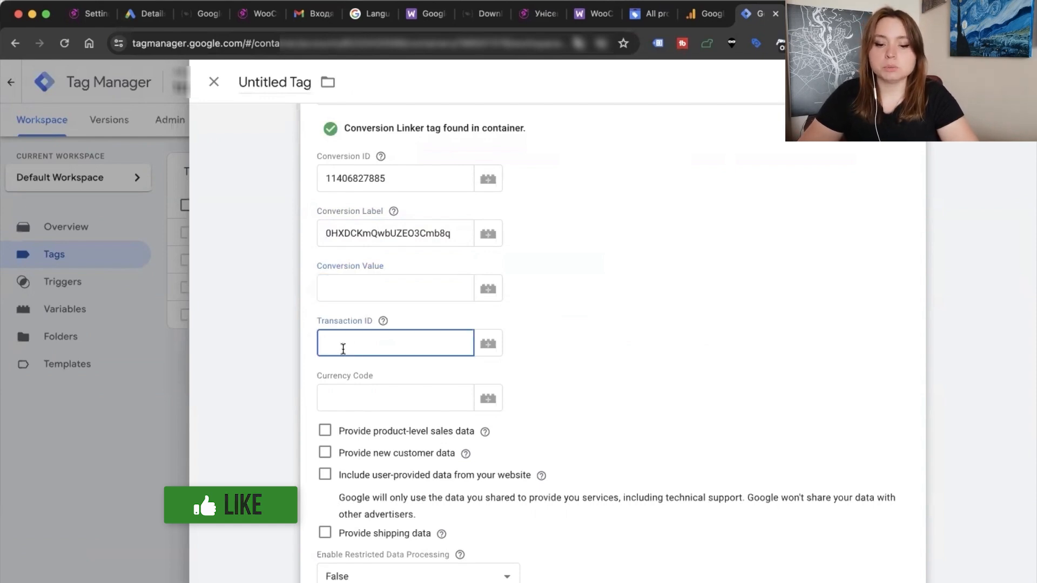
pyautogui.scroll(-1, 349, 354)
pyautogui.click(341, 274)
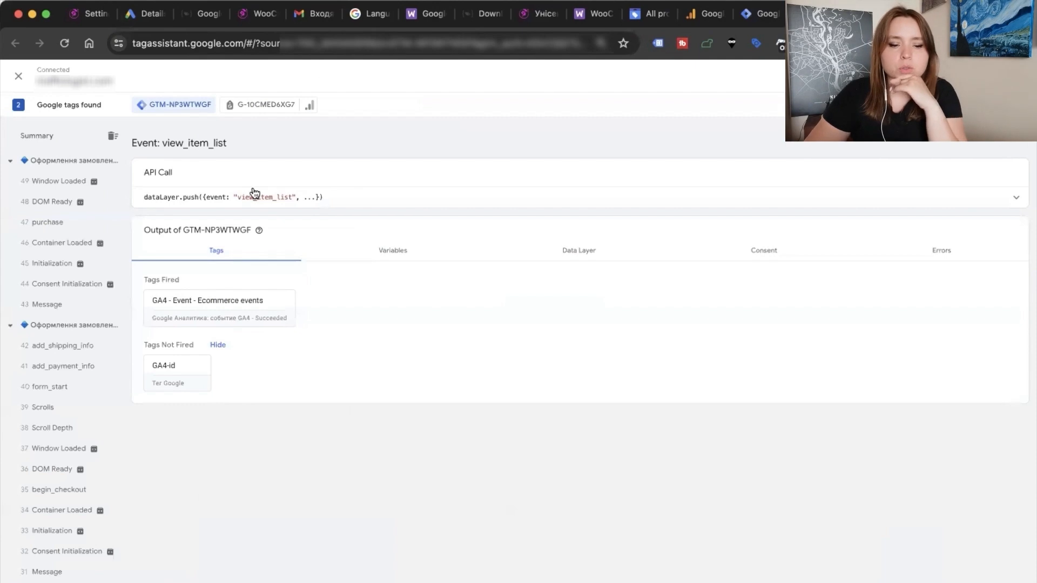
pyautogui.click(66, 230)
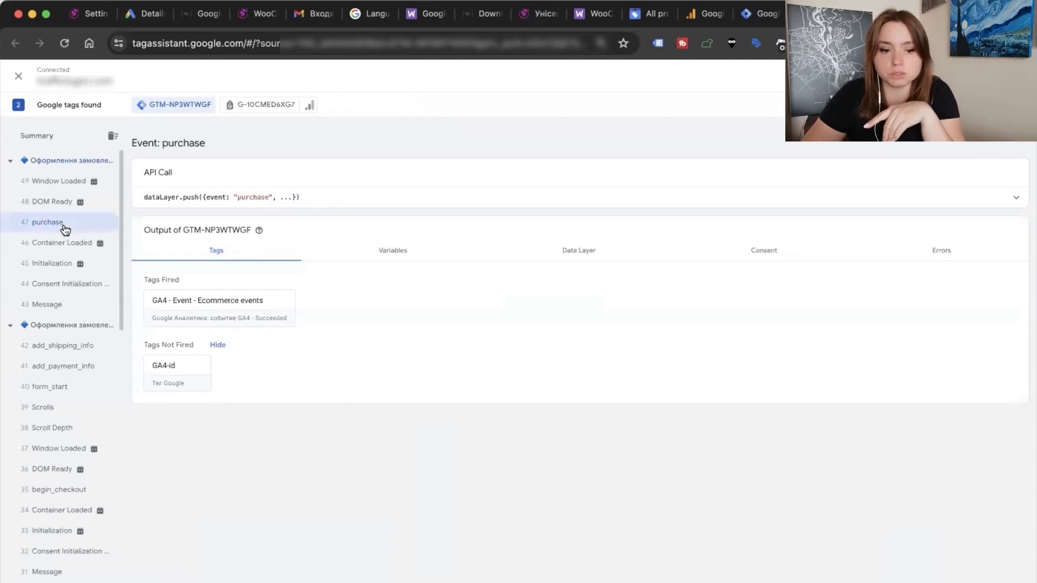
pyautogui.click(393, 259)
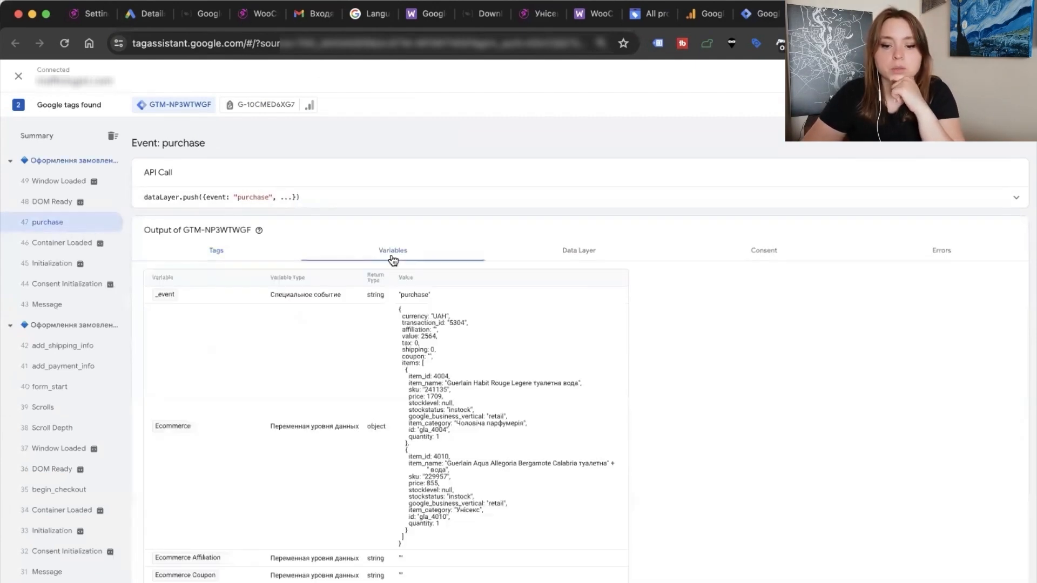
pyautogui.scroll(-9, 373, 439)
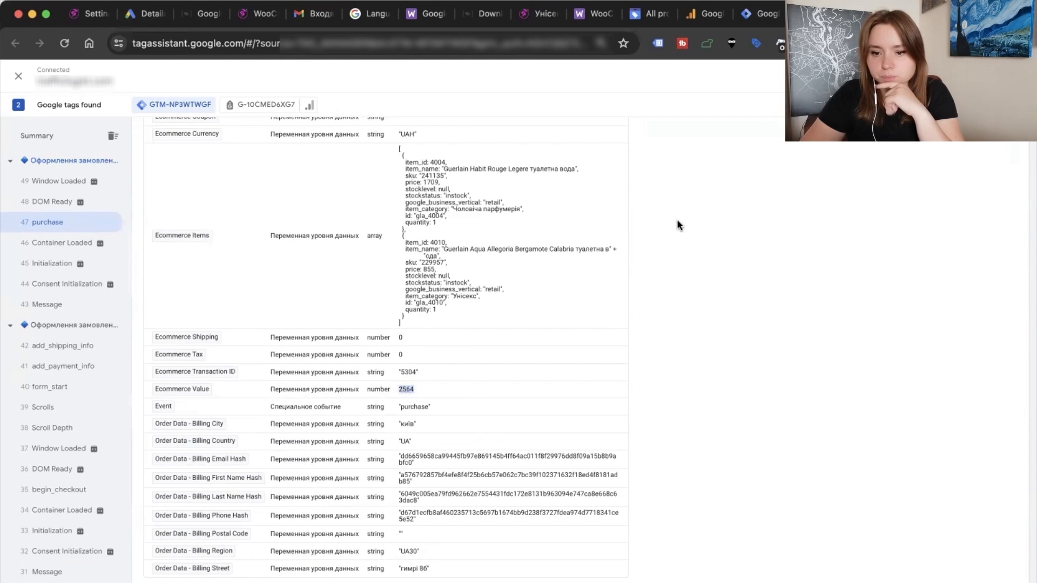
pyautogui.click(761, 13)
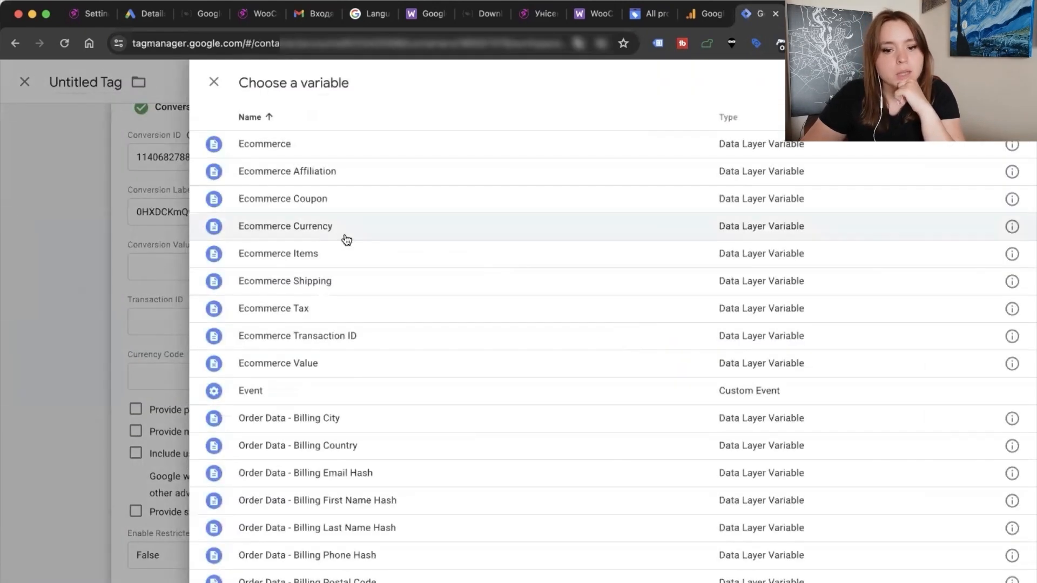
pyautogui.click(297, 364)
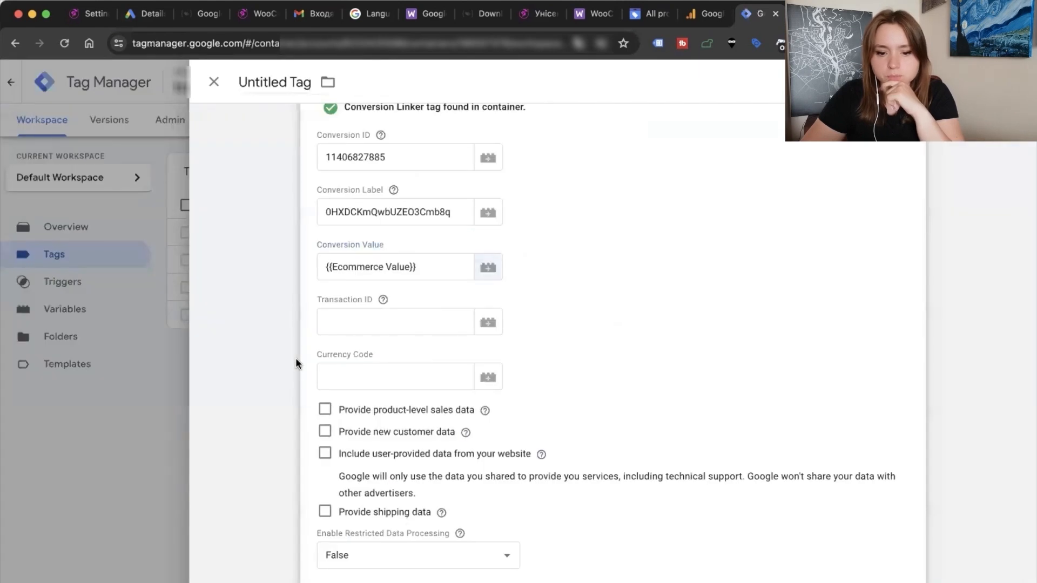
# Look up the transaction variable in Tag Assistant and set the conversion tag's Transaction ID to {{Ecommerce Transaction ID}} in Tag Manager
pyautogui.click(814, 14)
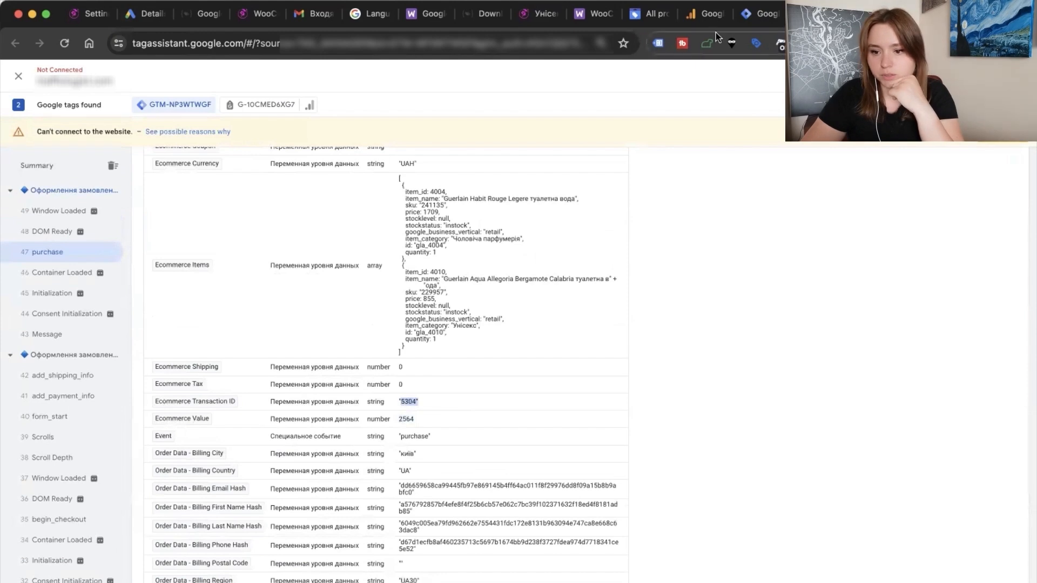
pyautogui.click(749, 20)
pyautogui.click(478, 332)
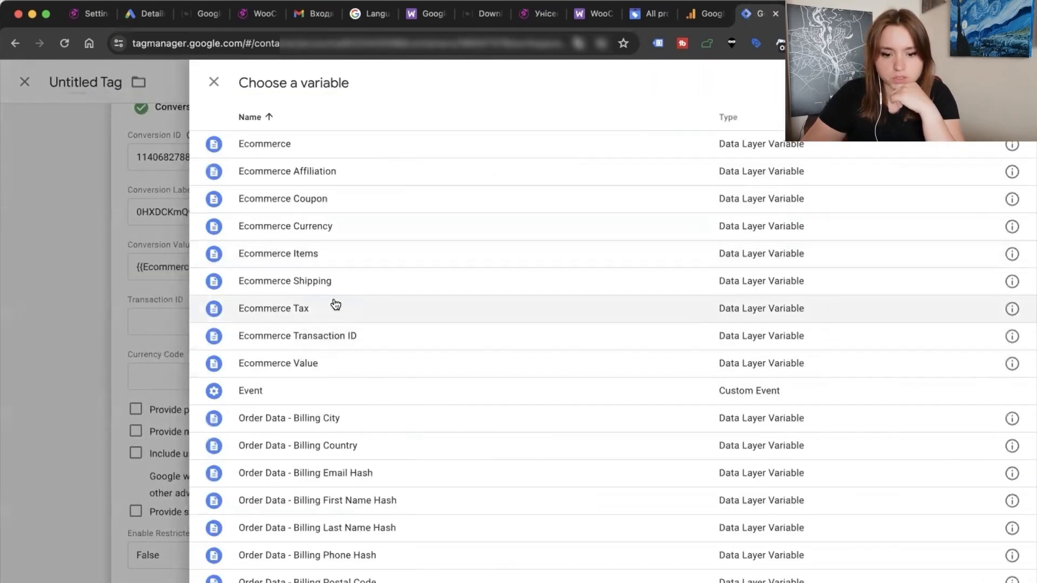
pyautogui.click(356, 336)
# Check the currency variable in Tag Assistant and set the conversion tag's Currency Code to {{Ecommerce Currency}} in Tag Manager
pyautogui.click(809, 15)
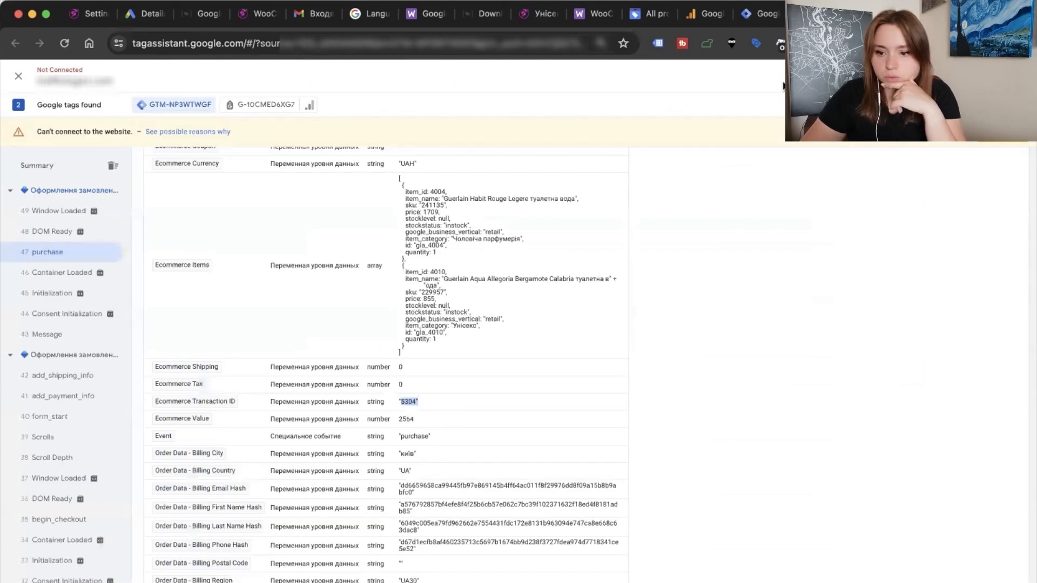
pyautogui.click(759, 13)
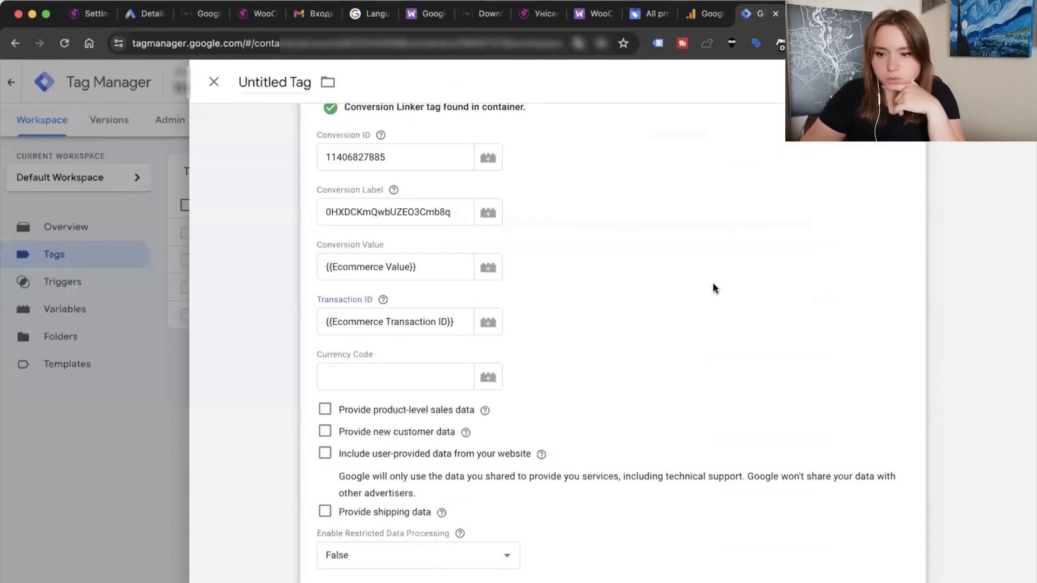
pyautogui.click(809, 15)
pyautogui.scroll(-3, 306, 443)
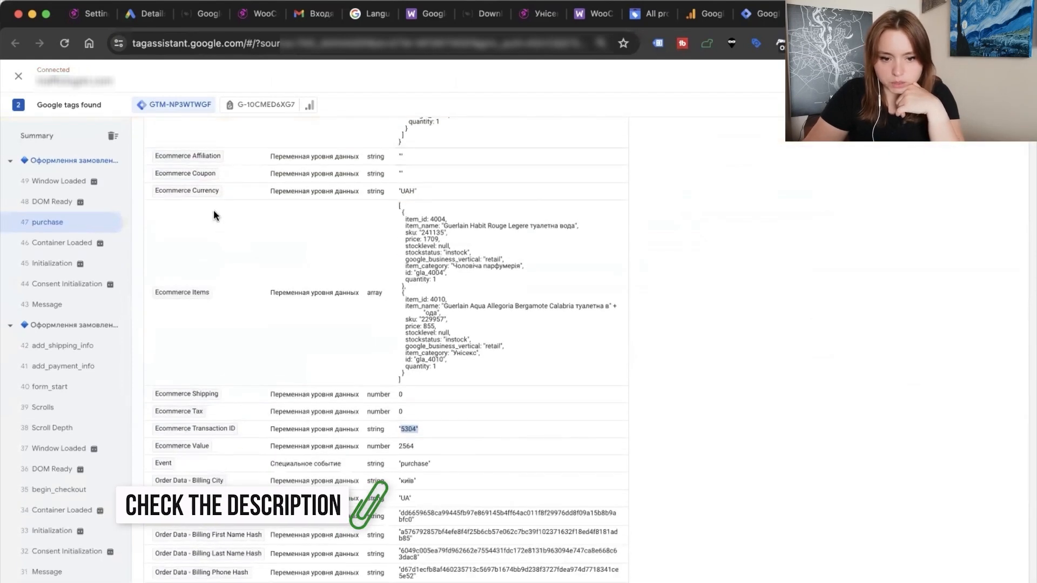
pyautogui.click(757, 14)
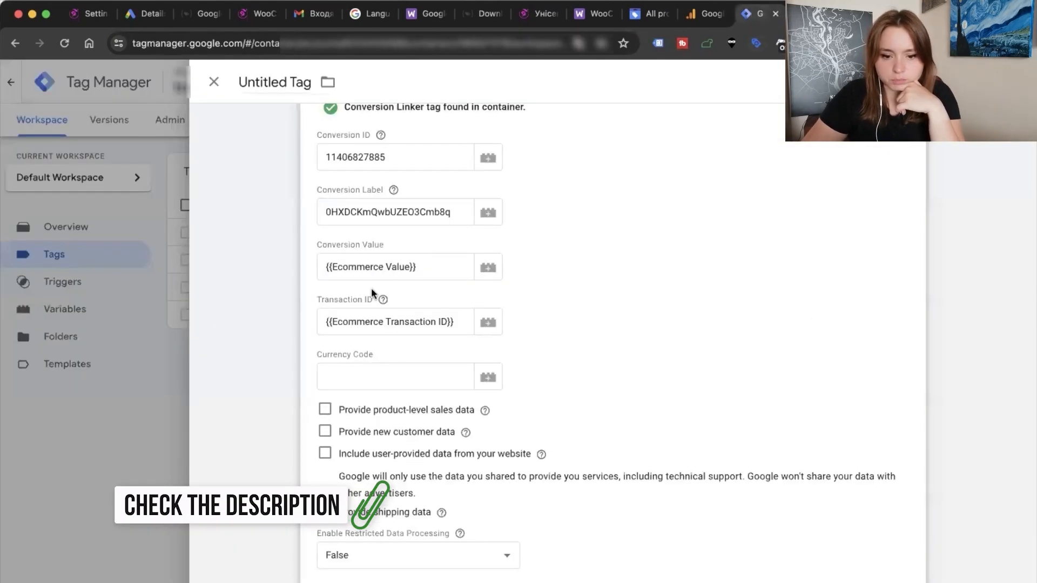
pyautogui.click(488, 377)
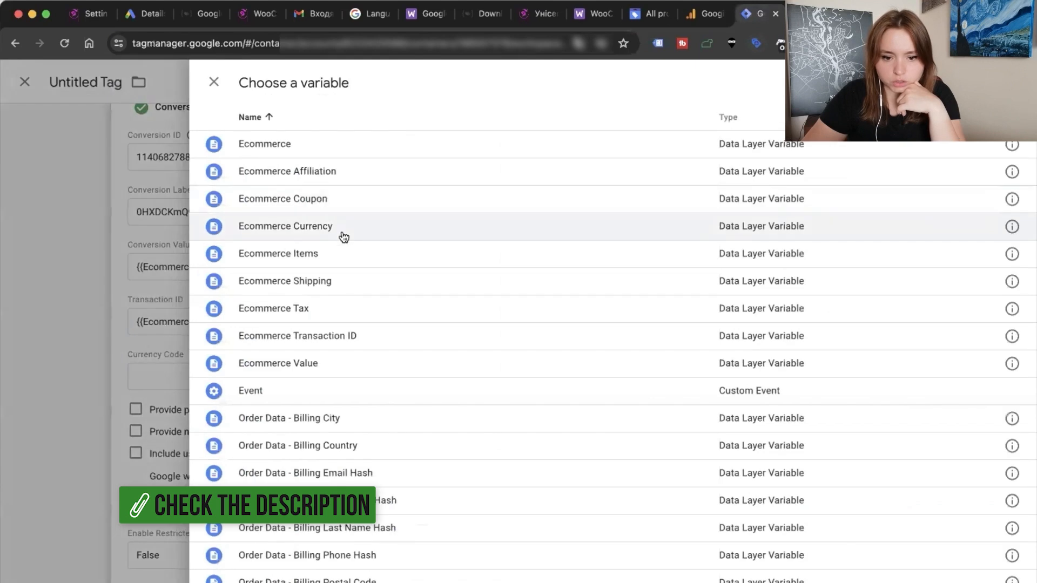
pyautogui.click(344, 237)
# Enable providing product-level sales data in the conversion tag and read the option's help text
pyautogui.scroll(-3, 616, 240)
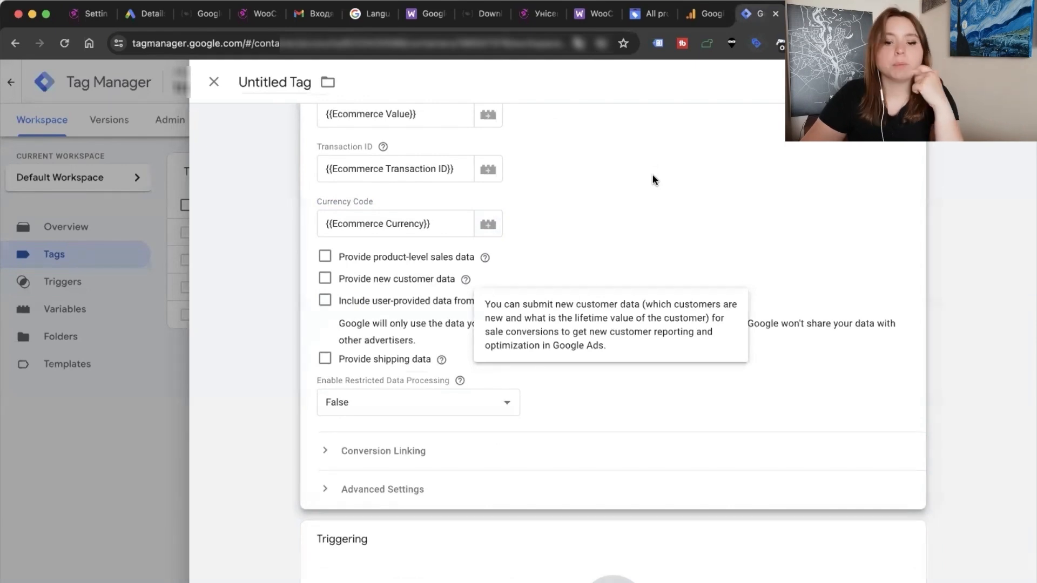
pyautogui.click(324, 258)
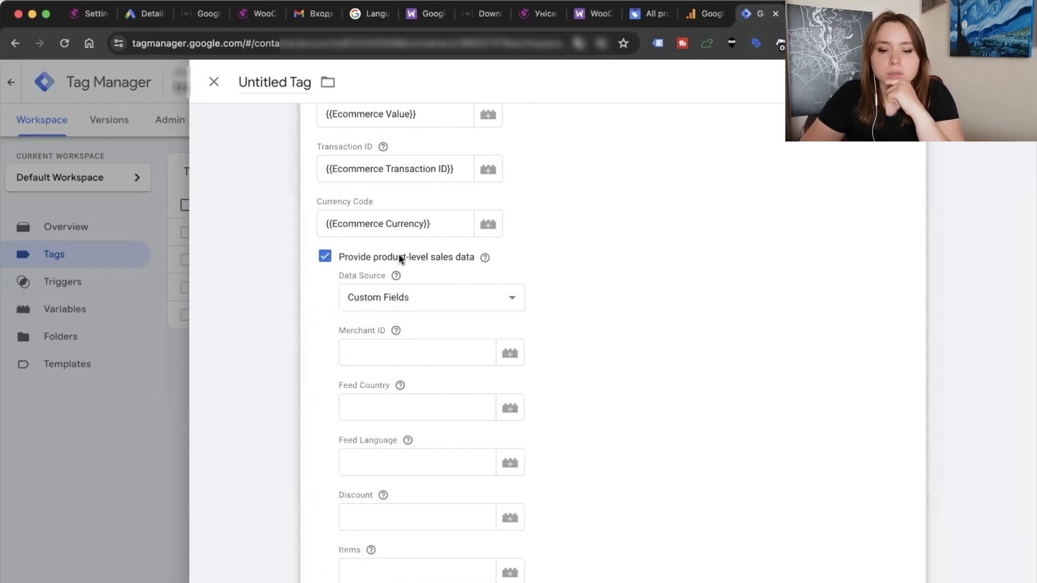
pyautogui.moveTo(376, 258); pyautogui.dragTo(459, 257)
pyautogui.moveTo(485, 257)
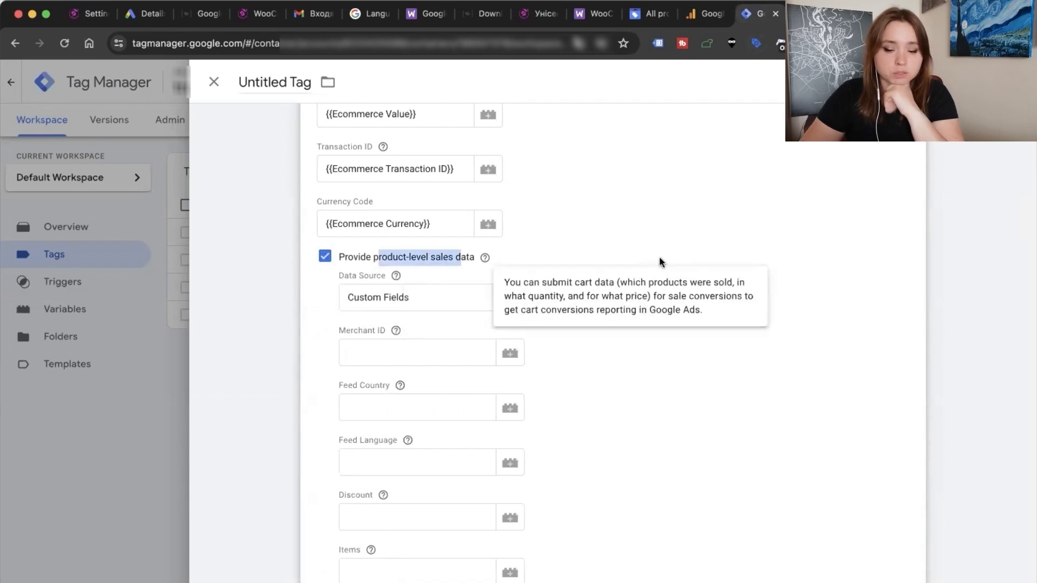
pyautogui.click(607, 380)
pyautogui.scroll(-3, 607, 379)
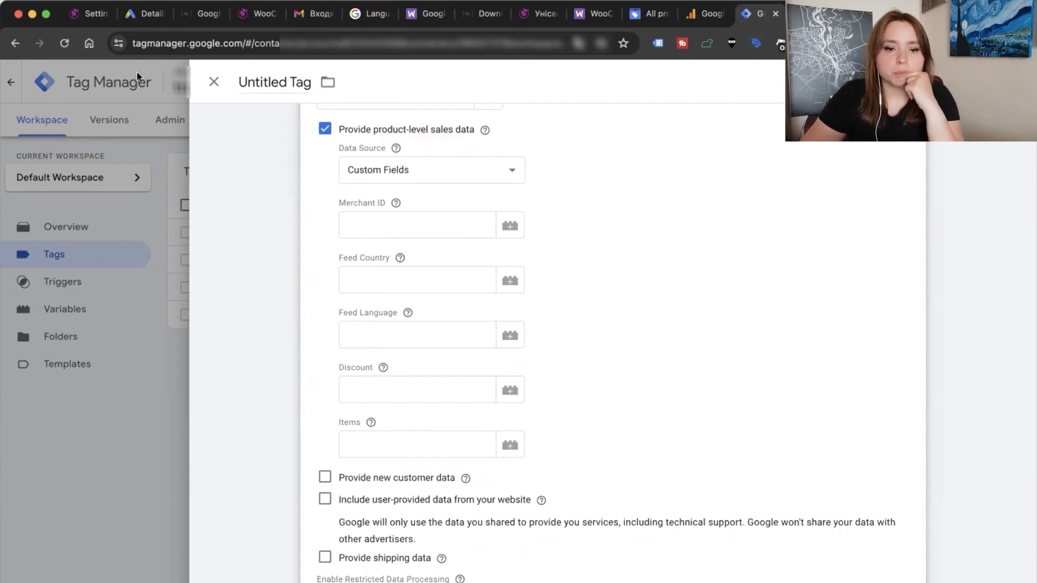
# Copy the account's merchant ID from Google Merchant Center and enter it as the Merchant ID in the Tag Manager conversion tag
pyautogui.click(643, 21)
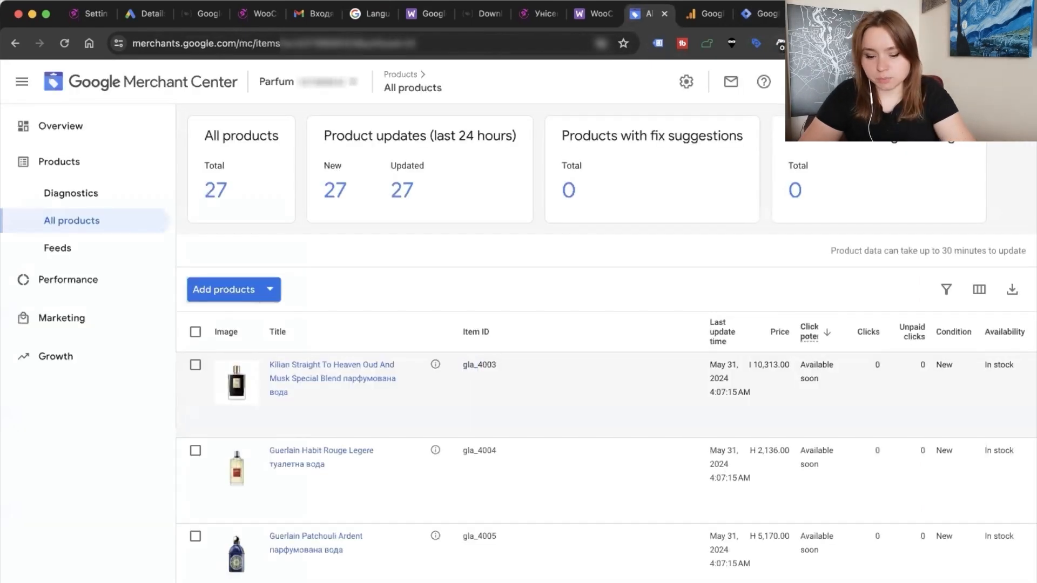
pyautogui.click(751, 17)
pyautogui.click(358, 232)
pyautogui.press('super+v')
# Look up the primary feed's label in Merchant Center, and set Feed Country and Feed Language to UA in the Tag Manager conversion tag
pyautogui.click(359, 278)
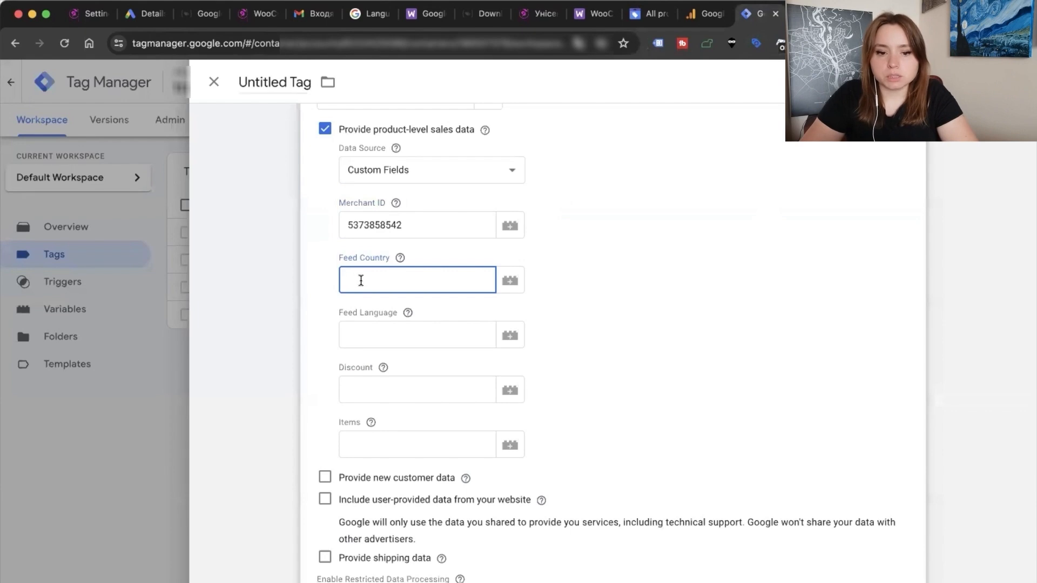
pyautogui.click(651, 13)
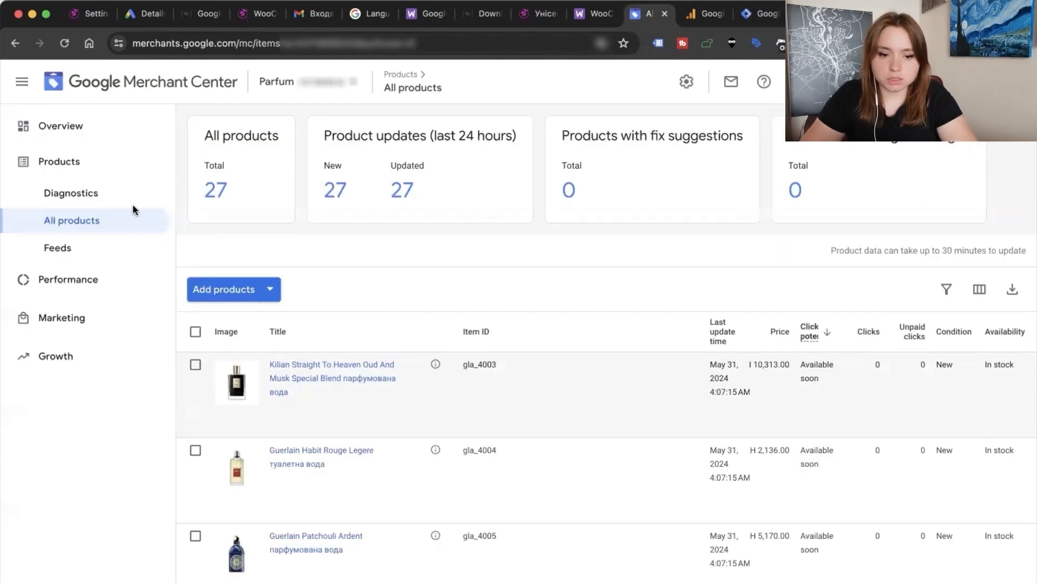
pyautogui.click(79, 261)
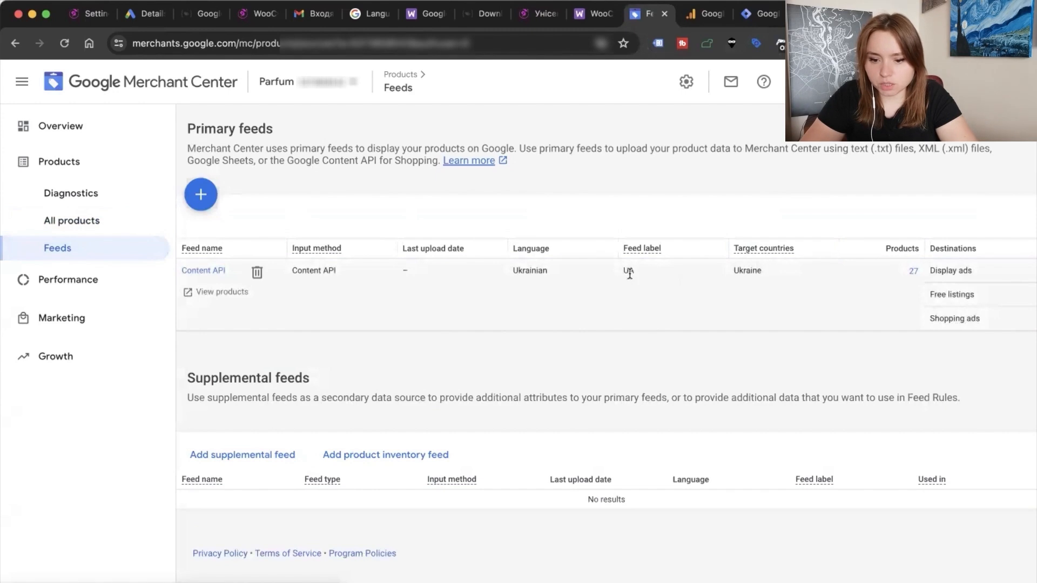
pyautogui.doubleClick(626, 271)
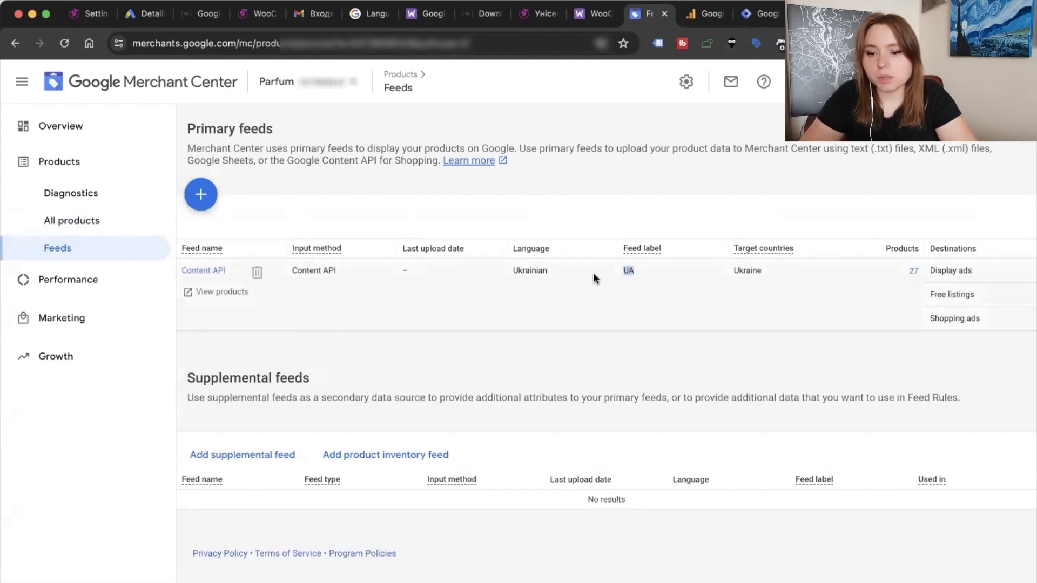
pyautogui.click(759, 14)
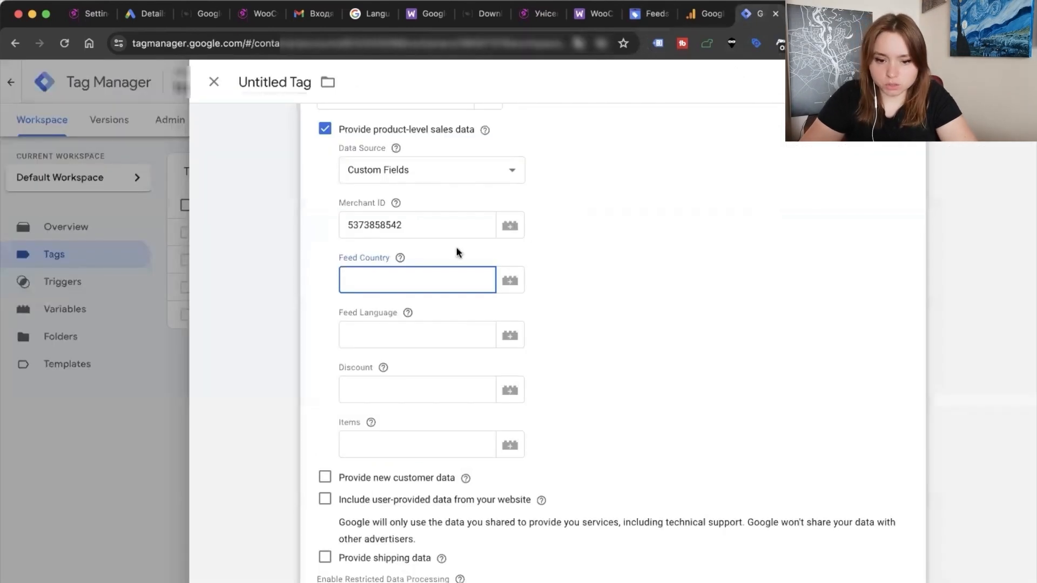
pyautogui.moveTo(401, 259)
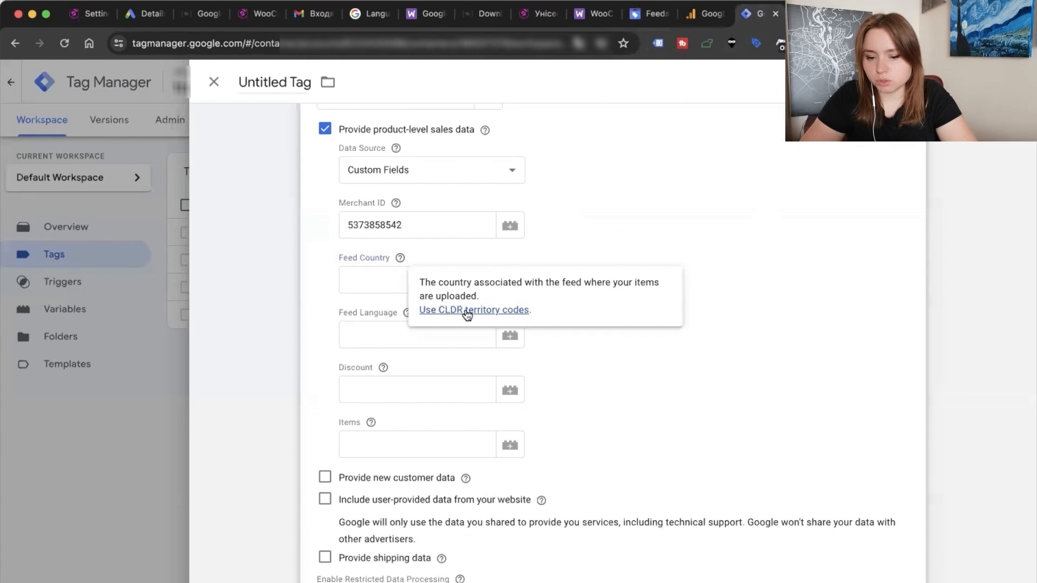
pyautogui.click(357, 282)
pyautogui.write('UA')
pyautogui.click(375, 339)
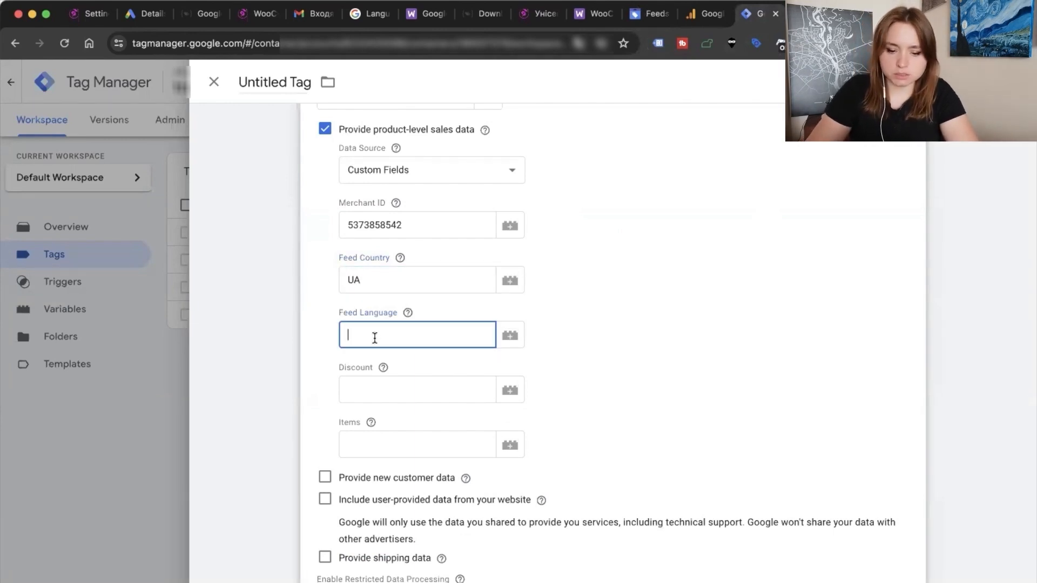
pyautogui.write('UA')
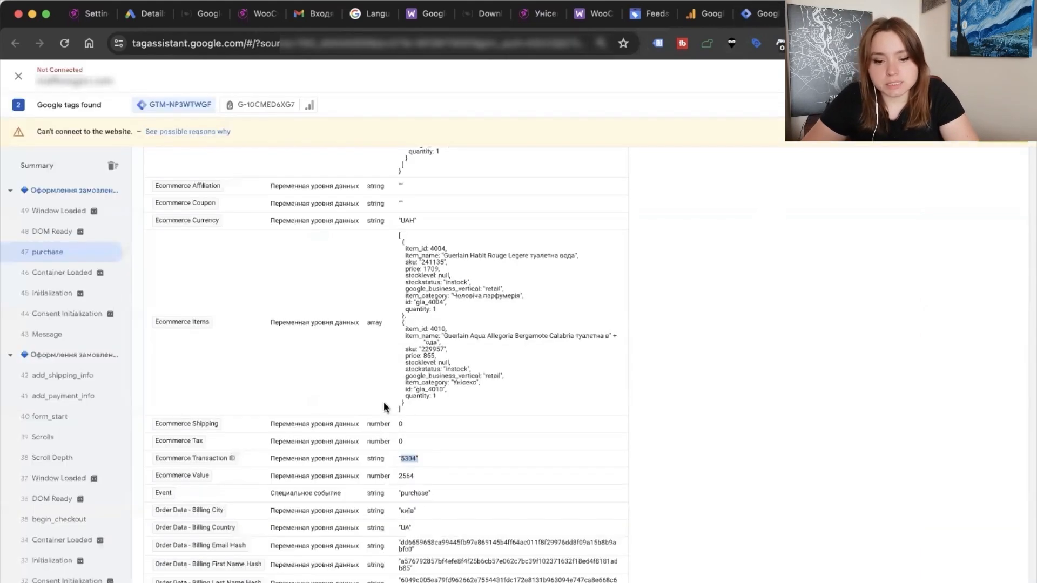
# Open the purchase event's data layer values in Tag Assistant and examine the customer shipping country and ecommerce data
pyautogui.scroll(10, 384, 402)
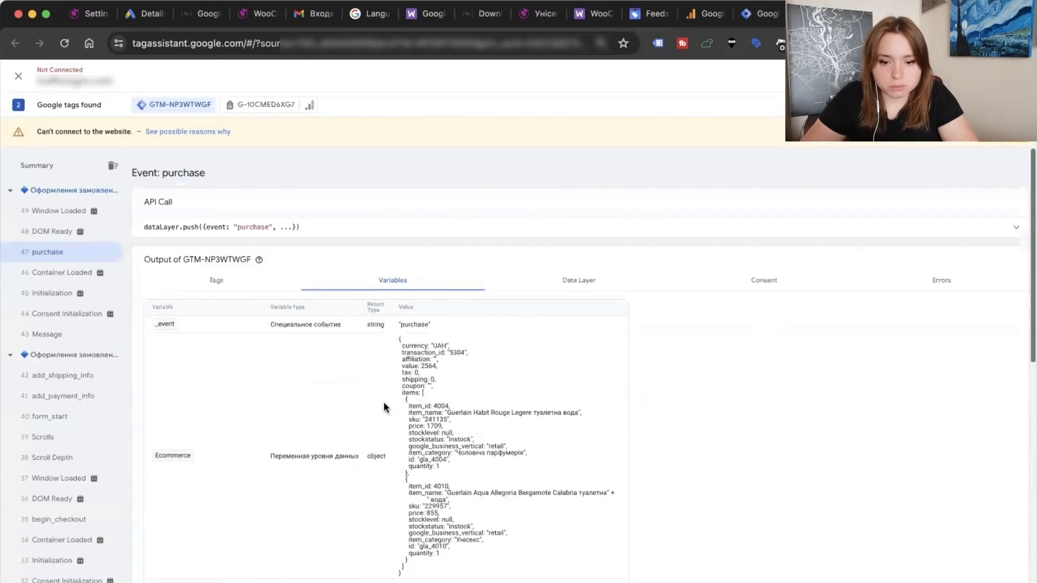
pyautogui.click(572, 286)
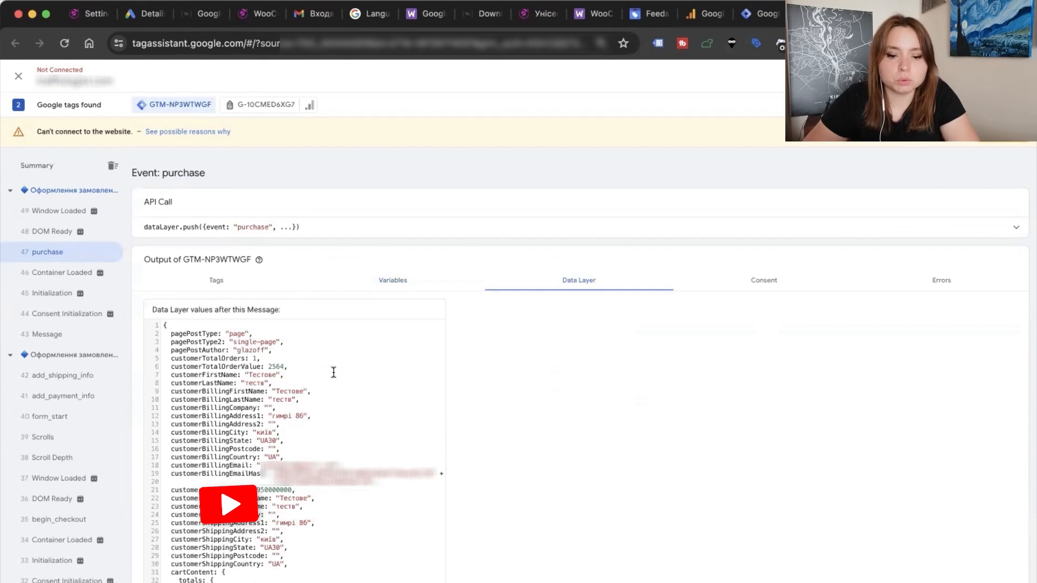
pyautogui.scroll(-5, 332, 371)
pyautogui.scroll(-2, 261, 407)
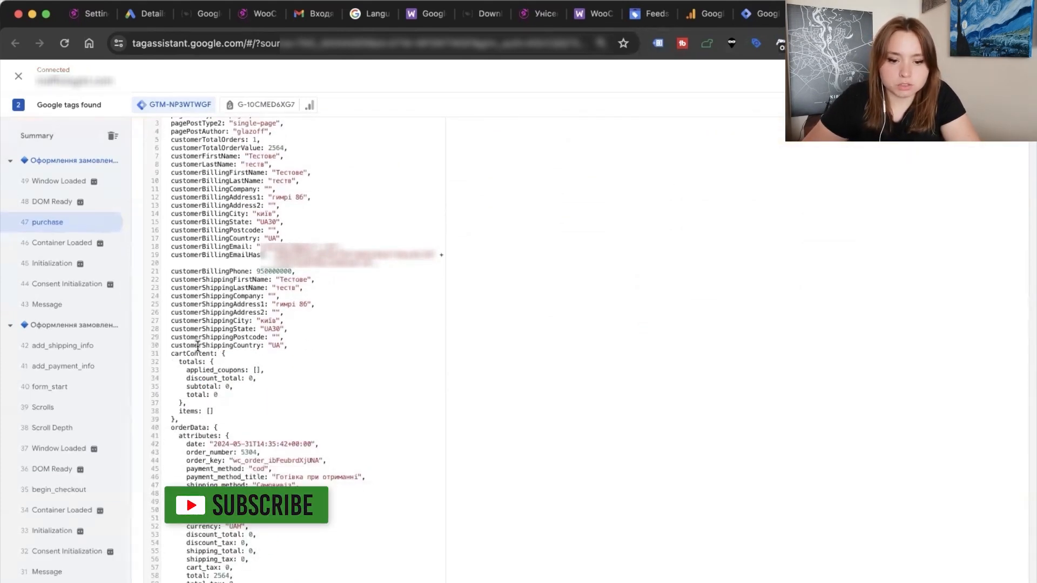
pyautogui.moveTo(198, 346); pyautogui.dragTo(281, 345)
pyautogui.click(257, 346)
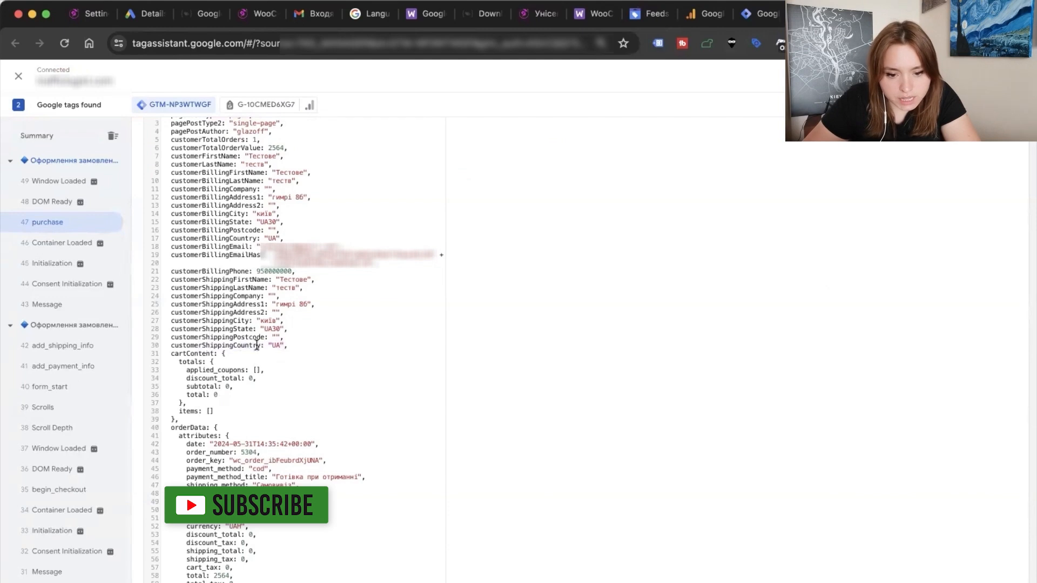
pyautogui.scroll(-15, 276, 367)
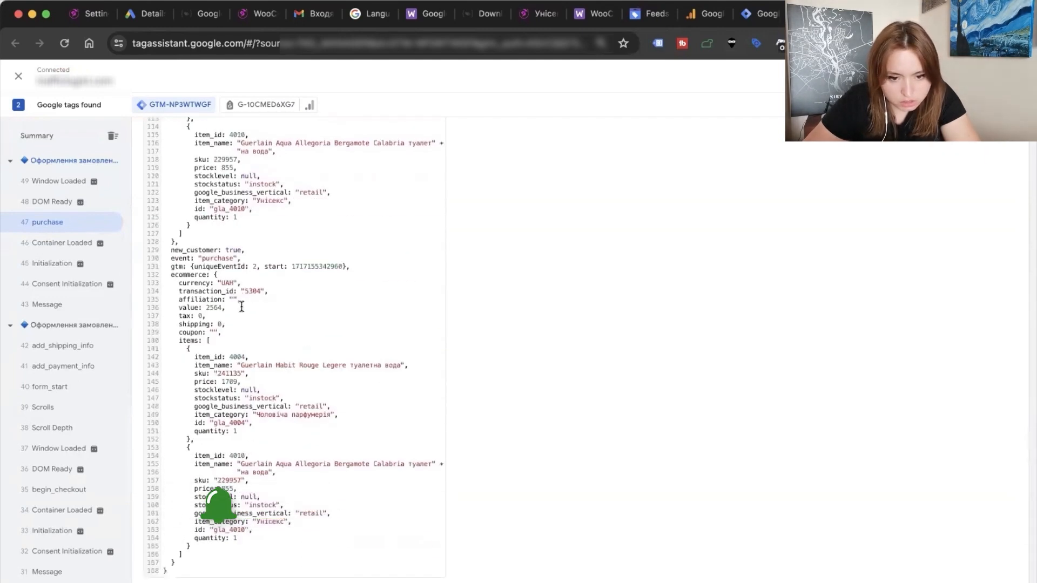
pyautogui.scroll(18, 265, 359)
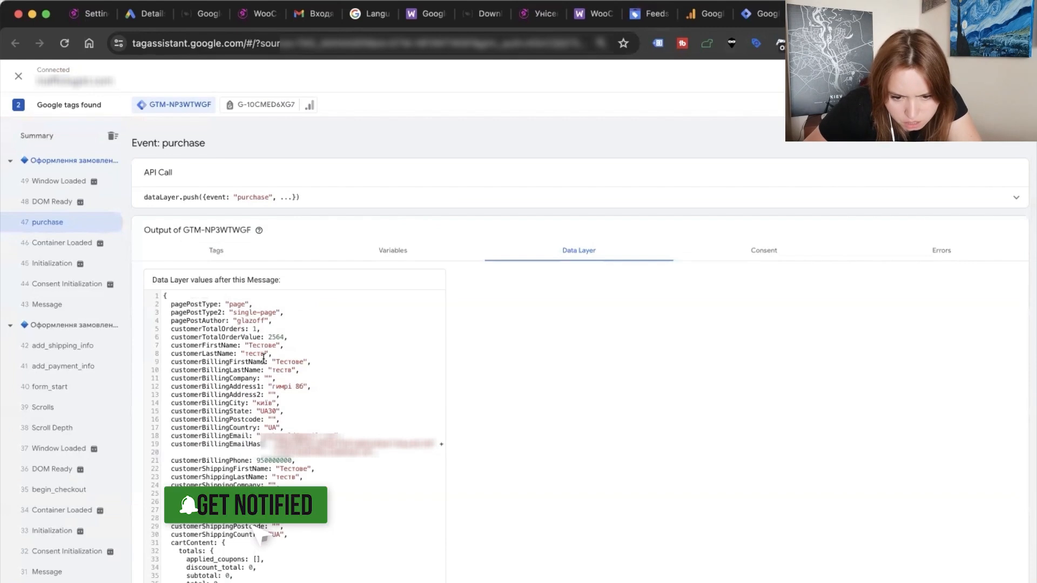
# Read through the purchase event's data layer, examining the order attributes, totals, customer details and items
pyautogui.scroll(-3, 264, 359)
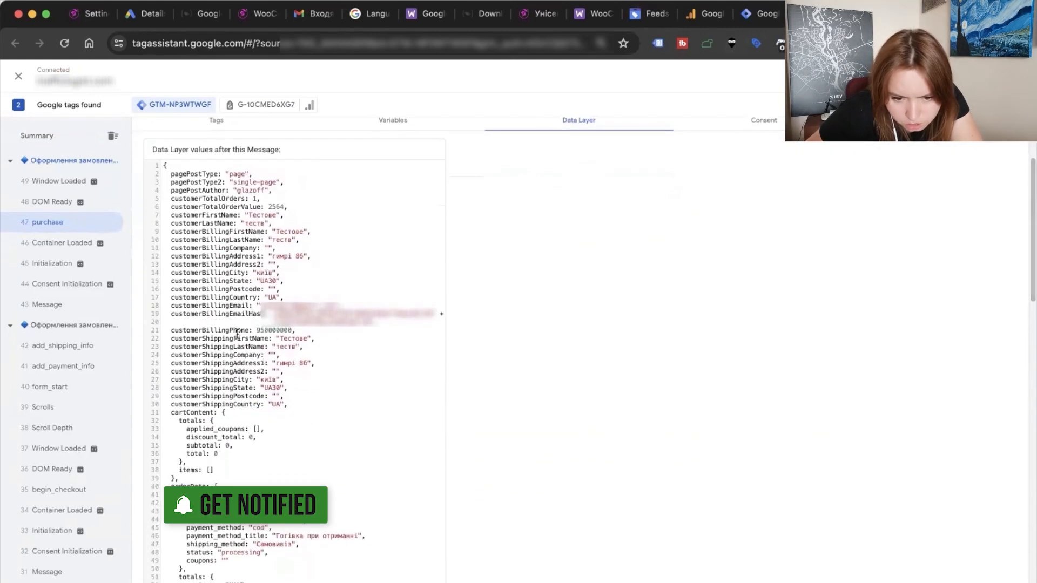
pyautogui.scroll(-2, 262, 404)
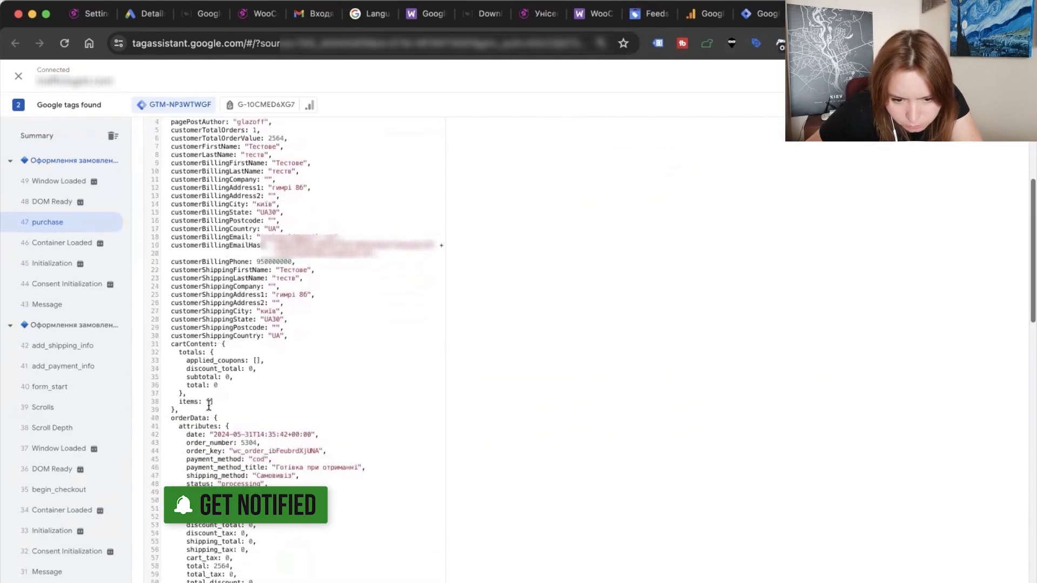
pyautogui.scroll(-2, 211, 404)
pyautogui.doubleClick(214, 410)
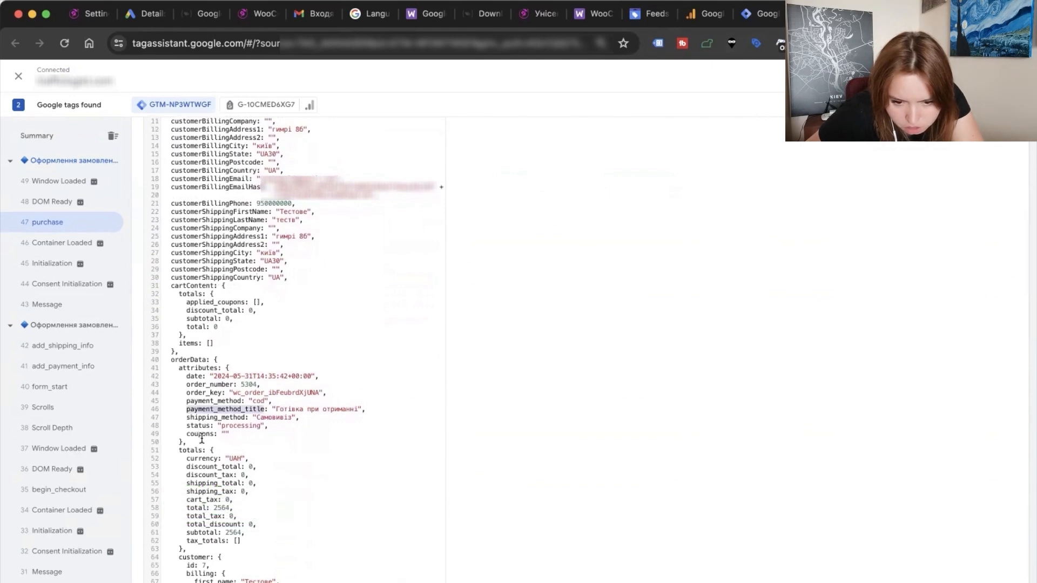
pyautogui.scroll(-8, 244, 426)
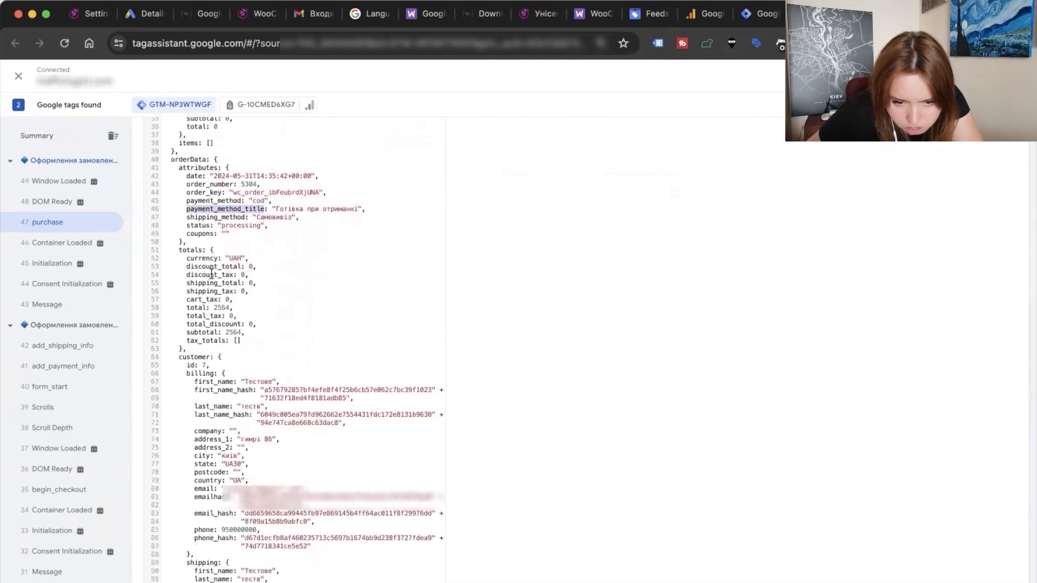
pyautogui.scroll(-5, 246, 345)
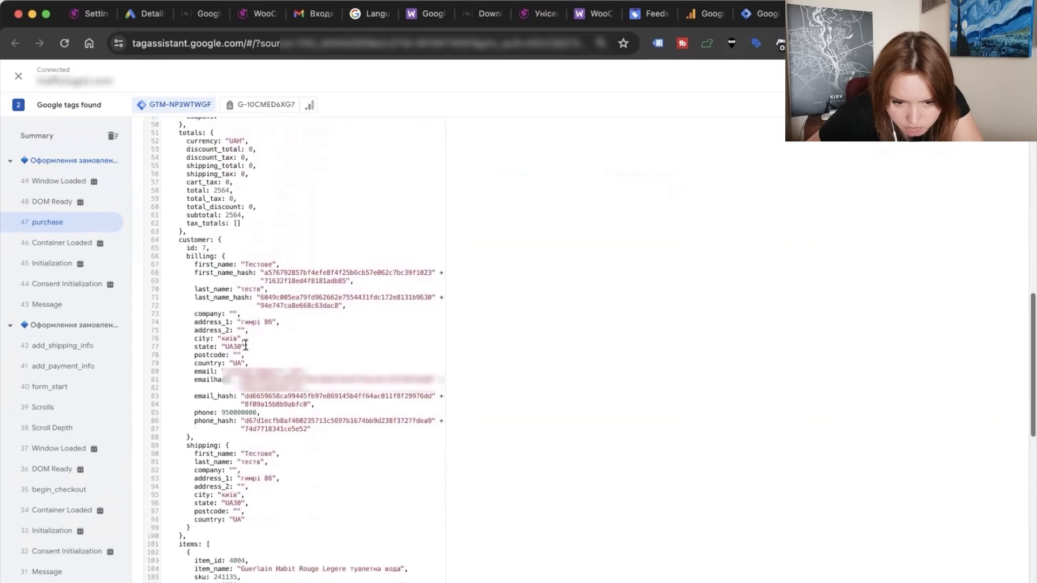
pyautogui.scroll(-8, 212, 375)
pyautogui.scroll(-1, 212, 374)
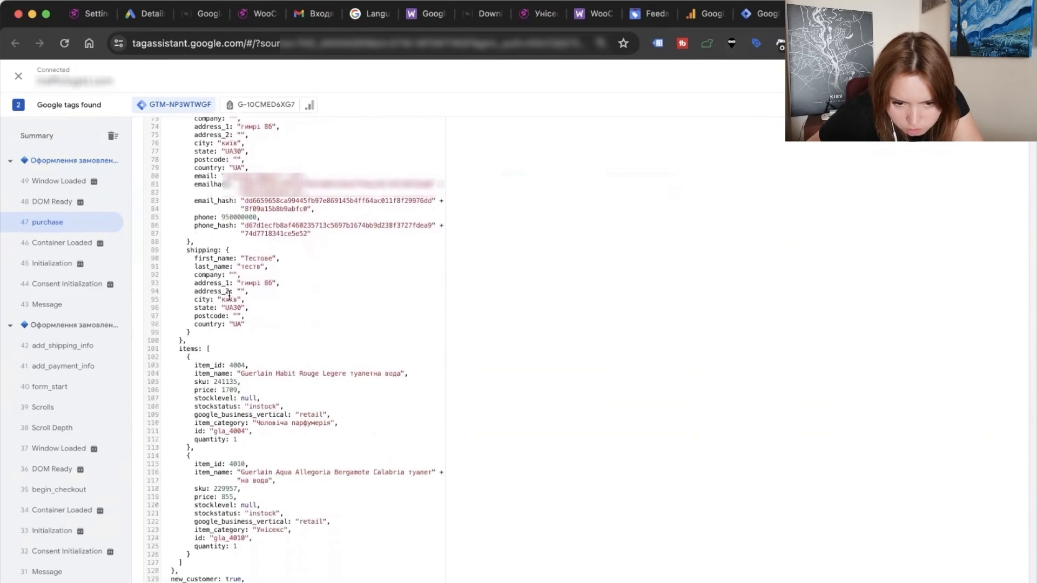
pyautogui.scroll(-9, 229, 296)
pyautogui.scroll(-1, 231, 314)
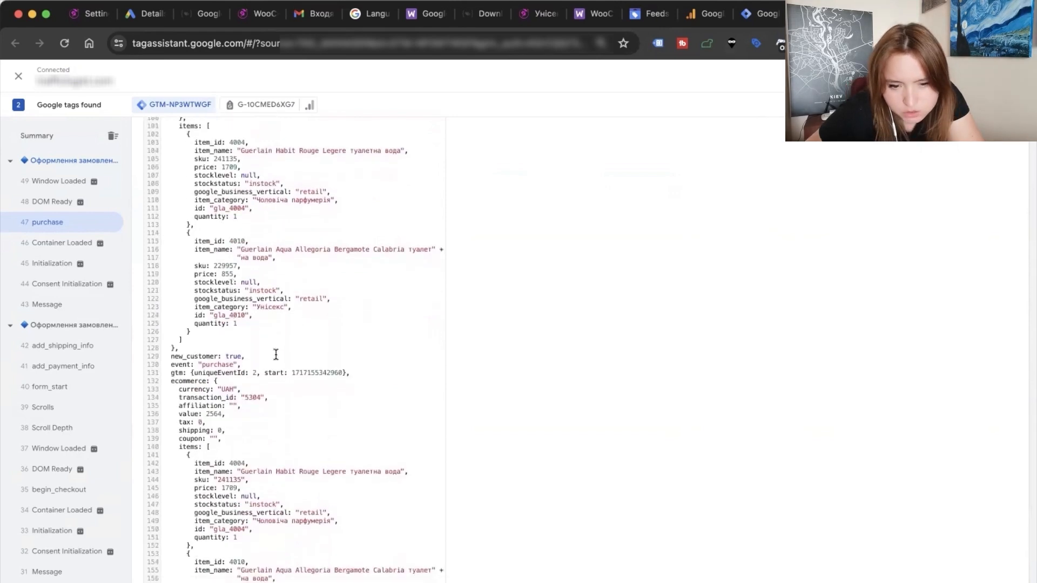
pyautogui.scroll(20, 276, 353)
pyautogui.scroll(-3, 442, 339)
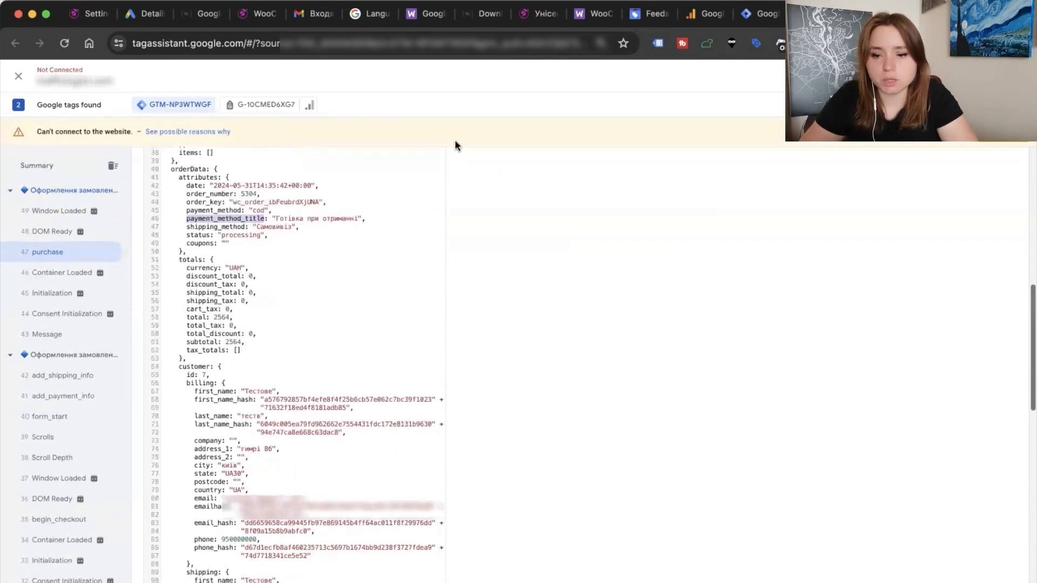
# Switch to Tag Manager and review the conversion tag's Feed Country, Feed Language and Discount fields
pyautogui.click(761, 13)
pyautogui.click(341, 285)
pyautogui.doubleClick(343, 330)
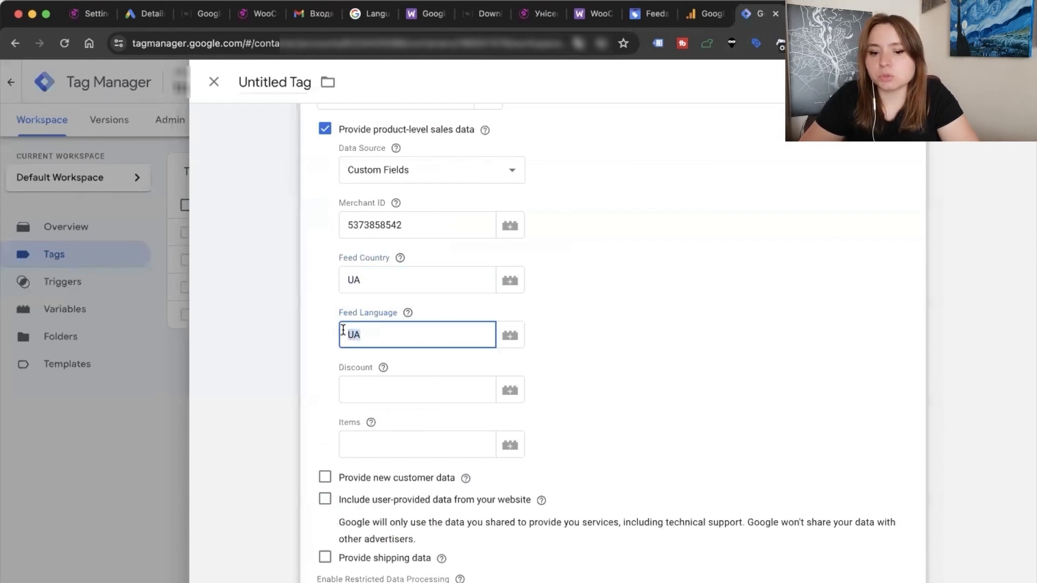
pyautogui.click(383, 367)
pyautogui.scroll(-1, 382, 373)
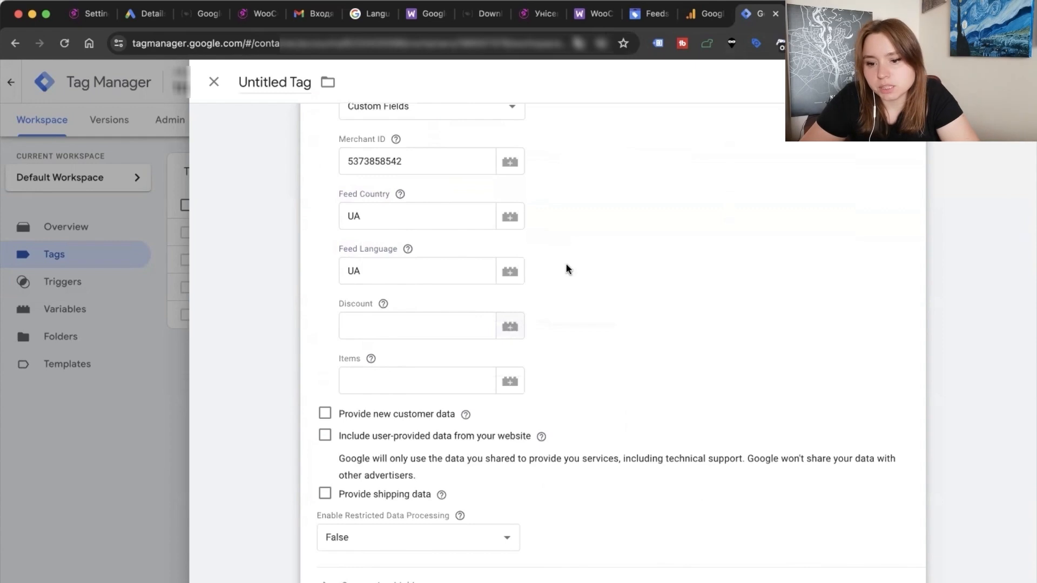
# Open the variable selection for the conversion tag's Discount field and browse the available variables
pyautogui.click(508, 327)
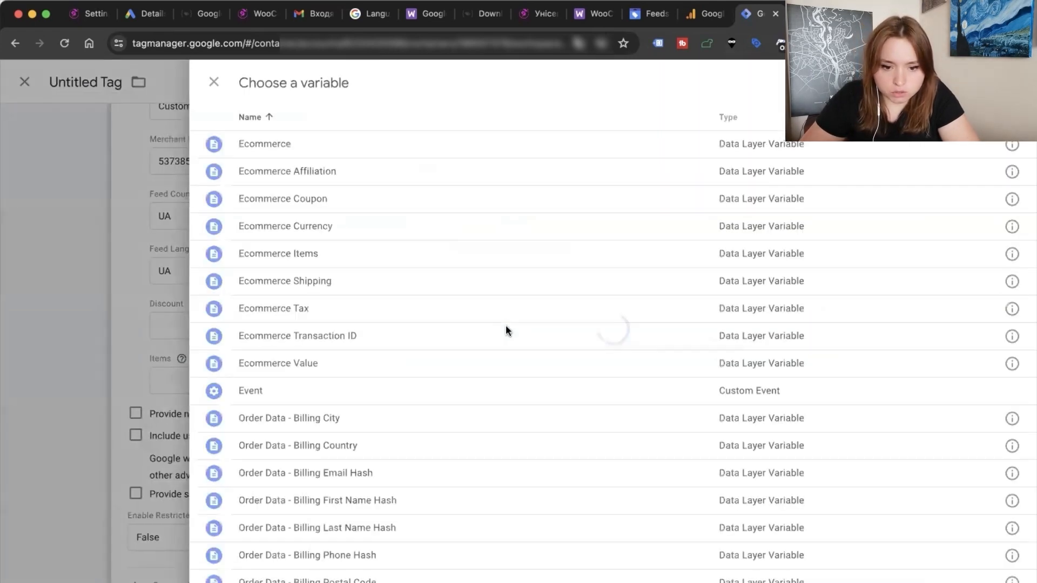
pyautogui.scroll(-2, 341, 340)
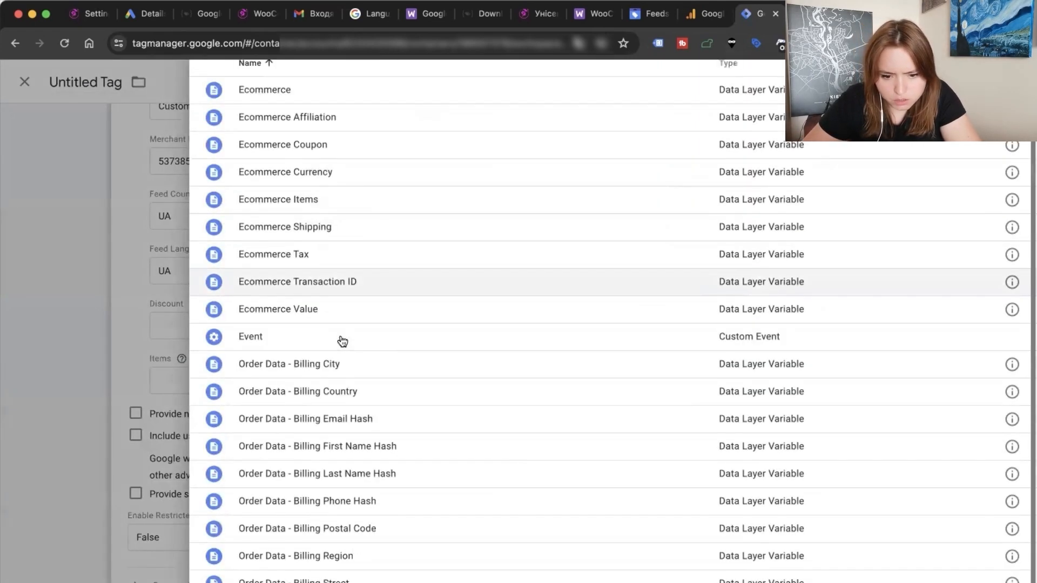
pyautogui.scroll(2, 343, 341)
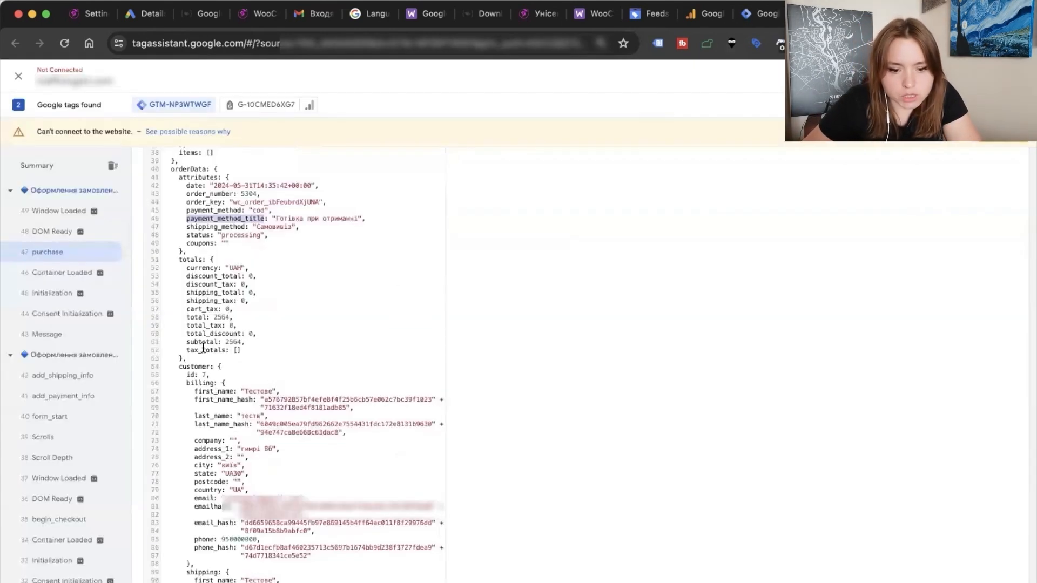
# Search the purchase event's data layer in Tag Assistant for "discount" and examine the cart and order totals
pyautogui.scroll(6, 203, 333)
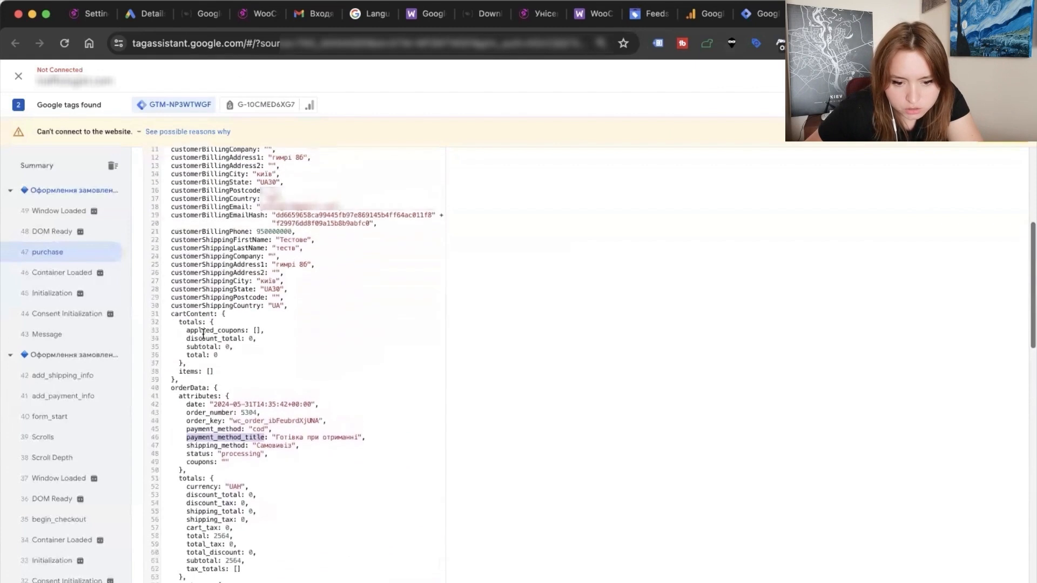
pyautogui.scroll(1, 203, 334)
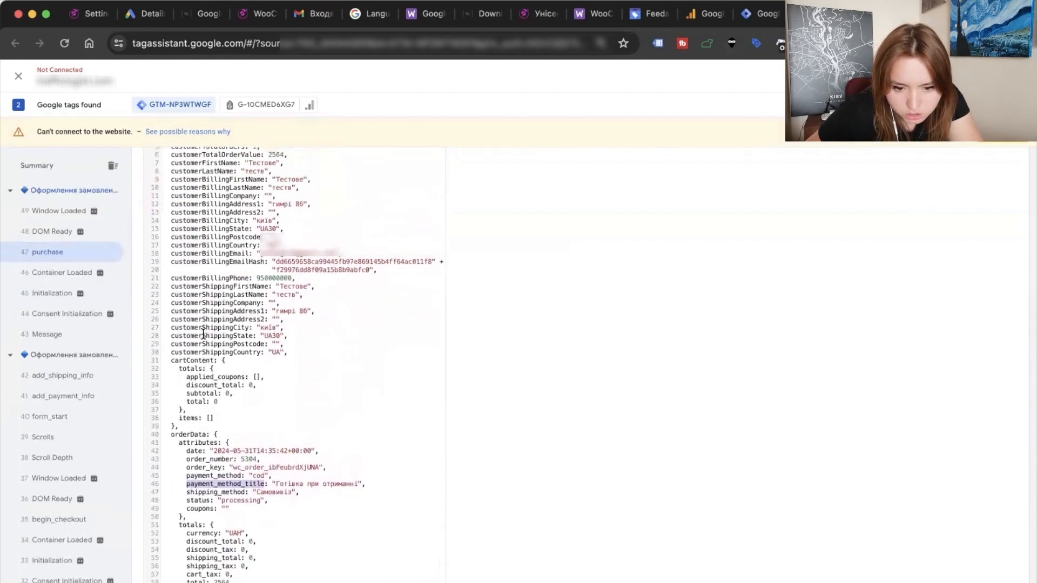
pyautogui.scroll(2, 203, 334)
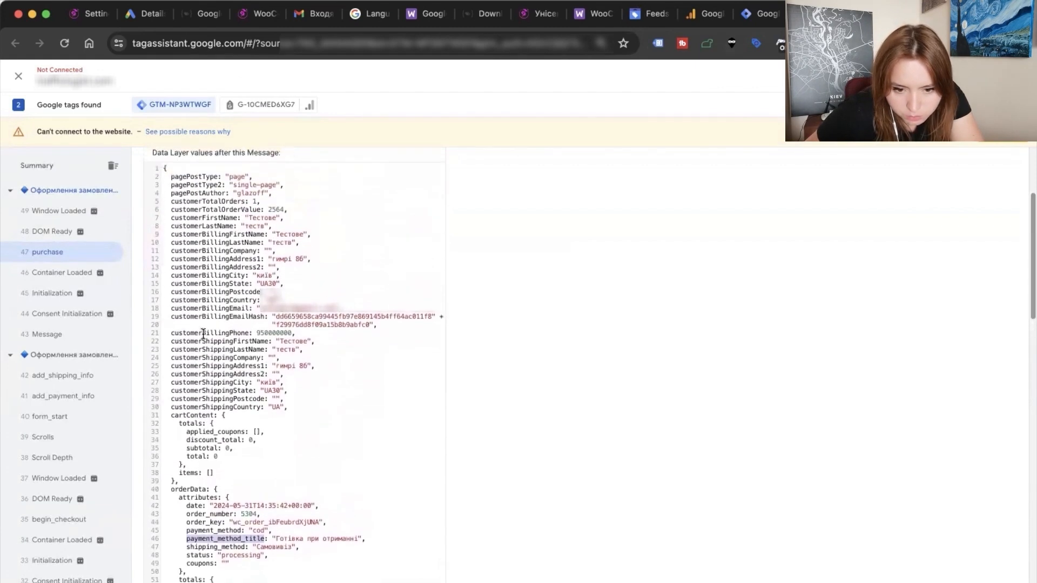
pyautogui.scroll(-3, 203, 333)
pyautogui.scroll(-1, 203, 333)
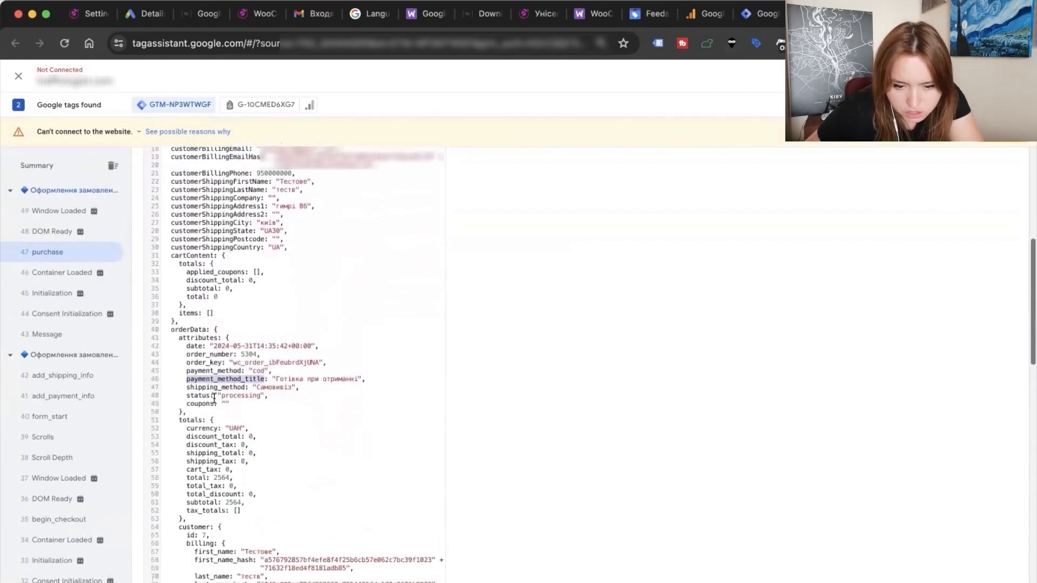
pyautogui.doubleClick(217, 494)
pyautogui.click(217, 492)
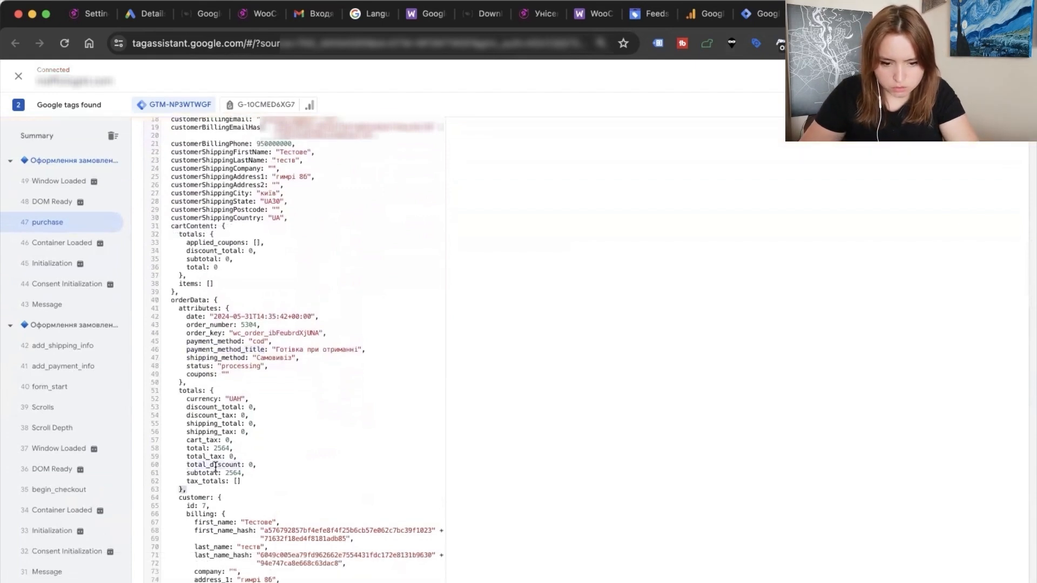
pyautogui.moveTo(210, 463); pyautogui.dragTo(240, 461)
pyautogui.press('super+f')
pyautogui.write('discount')
pyautogui.scroll(5, 259, 286)
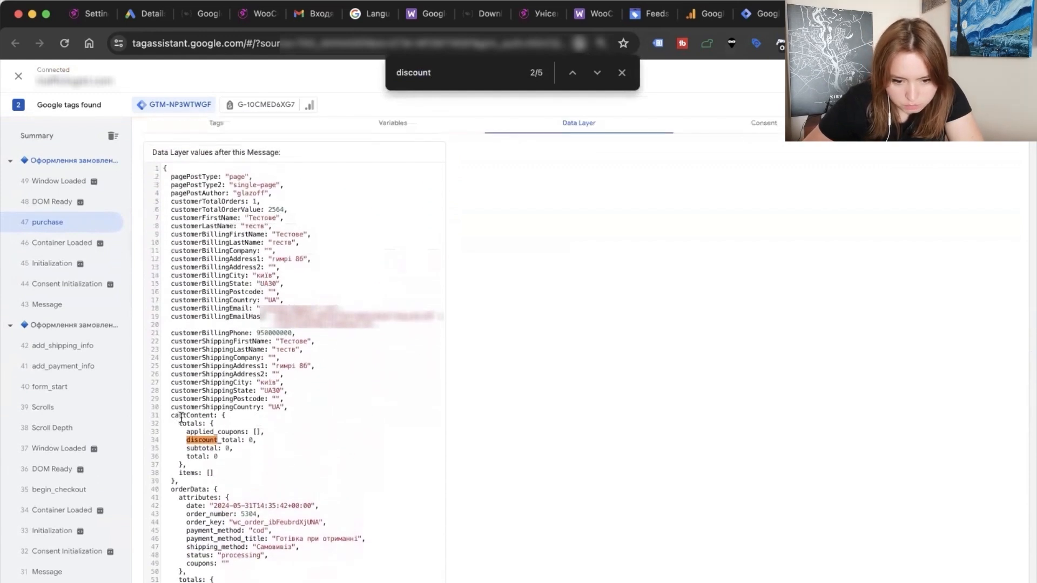
# In Tag Manager, create a new variable of type Data Layer Variable for the Discount field
pyautogui.click(748, 17)
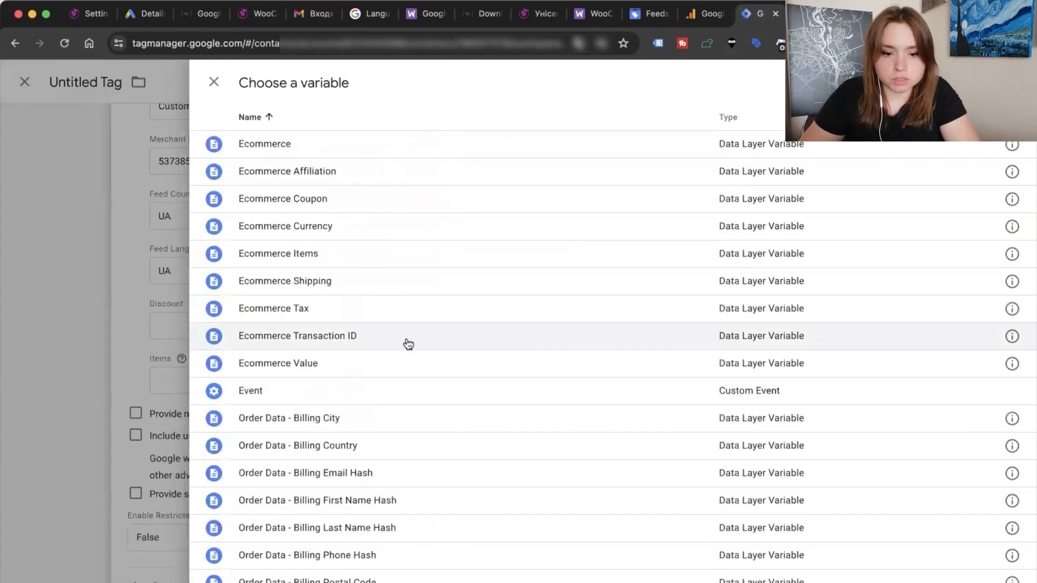
pyautogui.click(1012, 82)
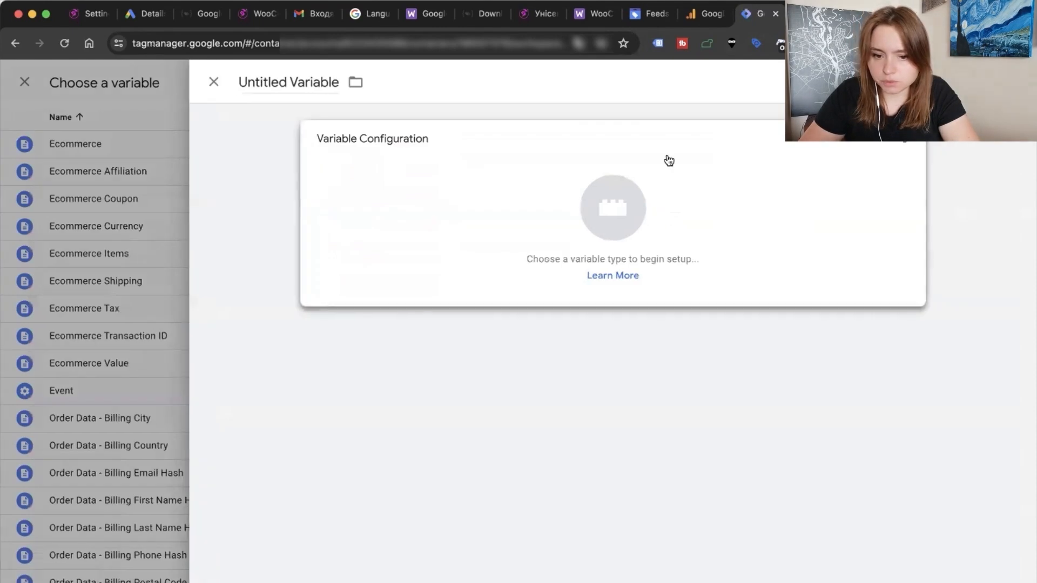
pyautogui.click(666, 162)
pyautogui.click(691, 403)
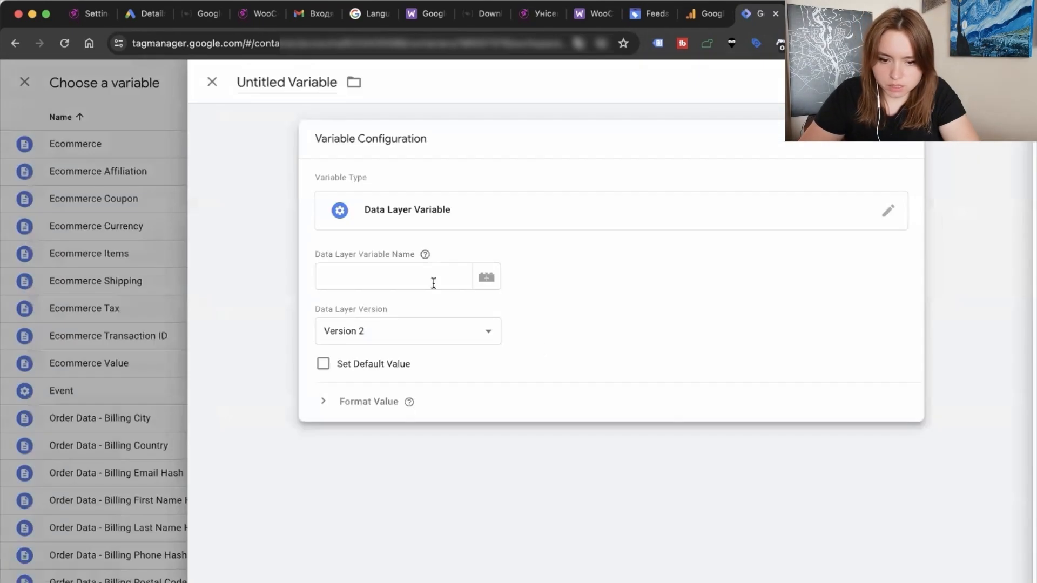
# Copy the cartContent key from Tag Assistant's data layer and enter "cartContent." as the new variable's Data Layer Variable Name
pyautogui.hotkey('ctrl', 'Tab')
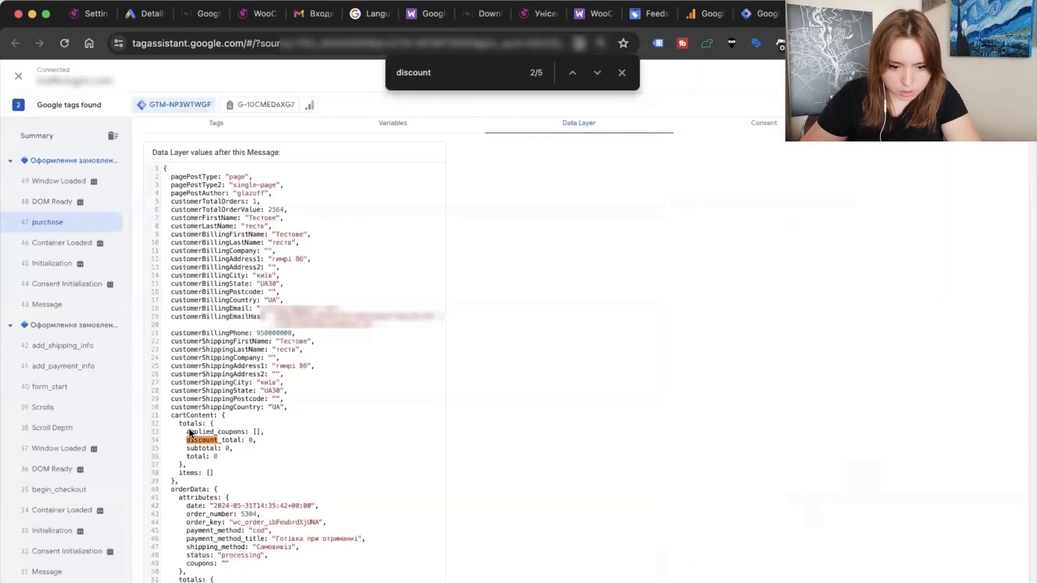
pyautogui.doubleClick(177, 414)
pyautogui.press('super+c')
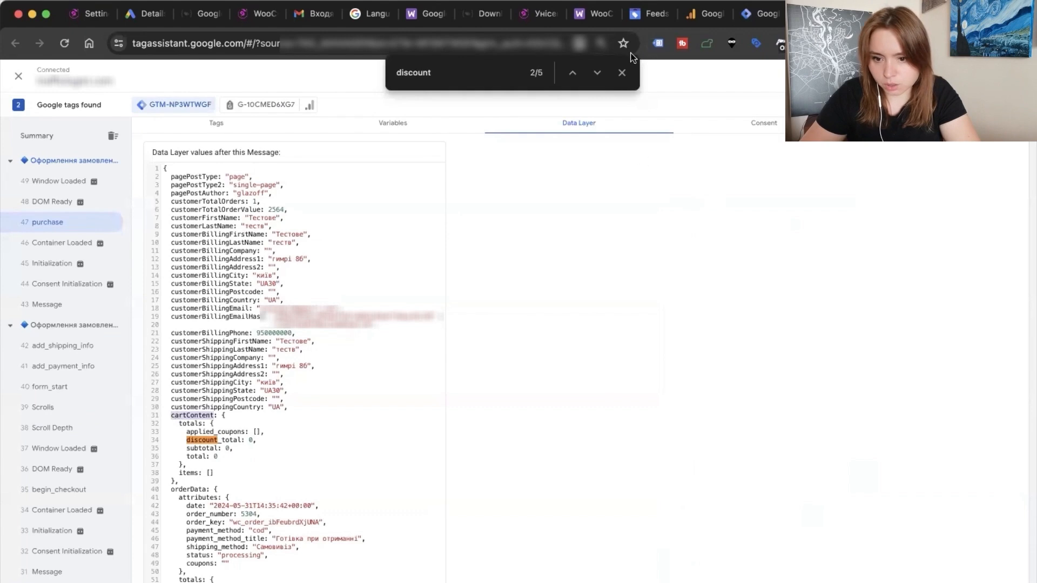
pyautogui.click(759, 14)
pyautogui.click(376, 265)
pyautogui.press('super+v')
pyautogui.write('.')
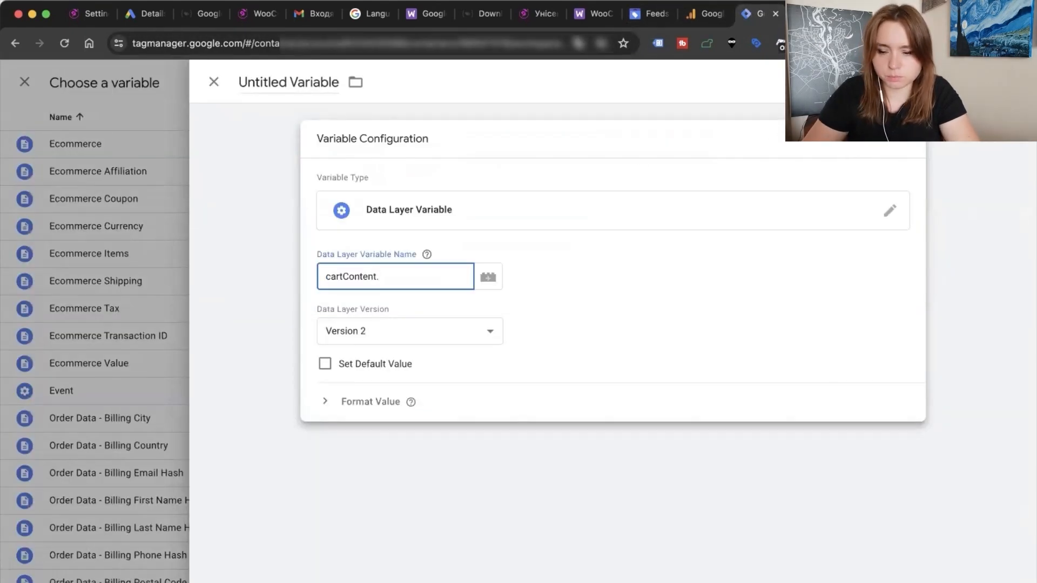
# Copy the discount_total key under cartContent in Tag Assistant and append it to the Data Layer Variable Name in Tag Manager
pyautogui.hotkey('ctrl', 'Tab')
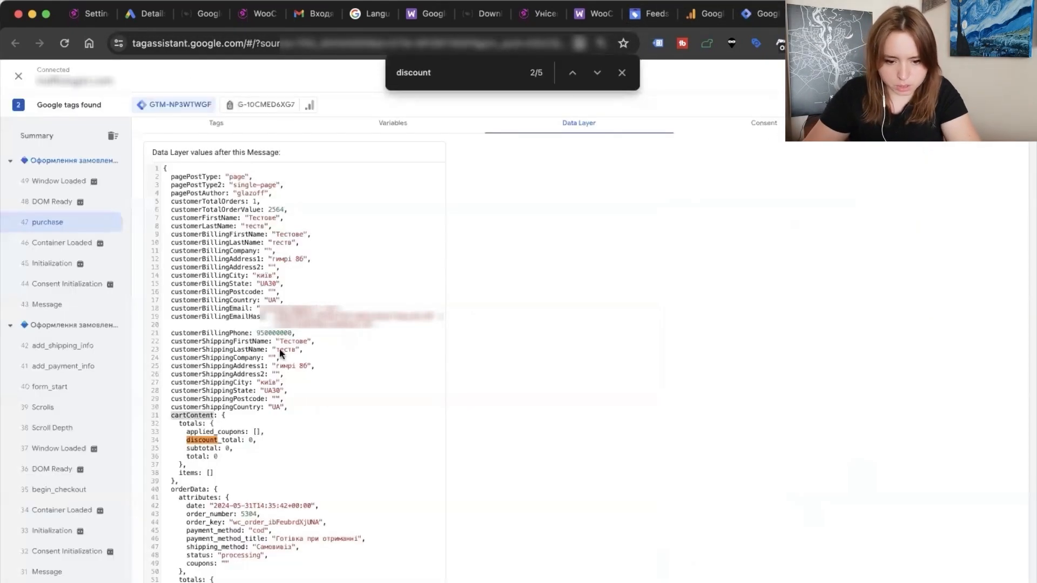
pyautogui.doubleClick(201, 440)
pyautogui.press('super+c')
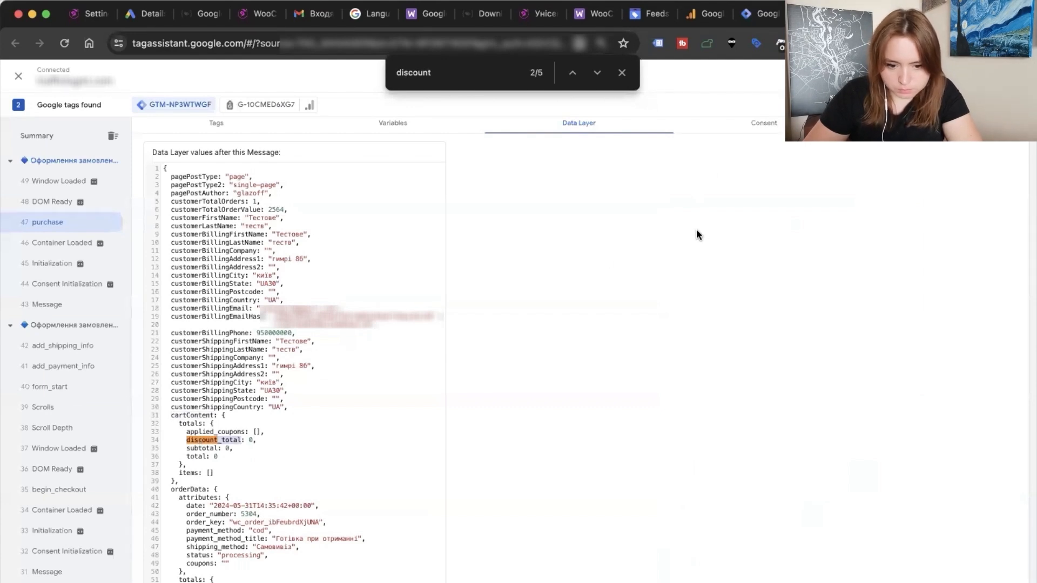
pyautogui.click(755, 21)
pyautogui.press('super+v')
# Check the discount_total entries in Tag Assistant's data layer, name the Tag Manager variable "DLV - cartContent.discount_total" and save it
pyautogui.press('super+a')
pyautogui.click(811, 15)
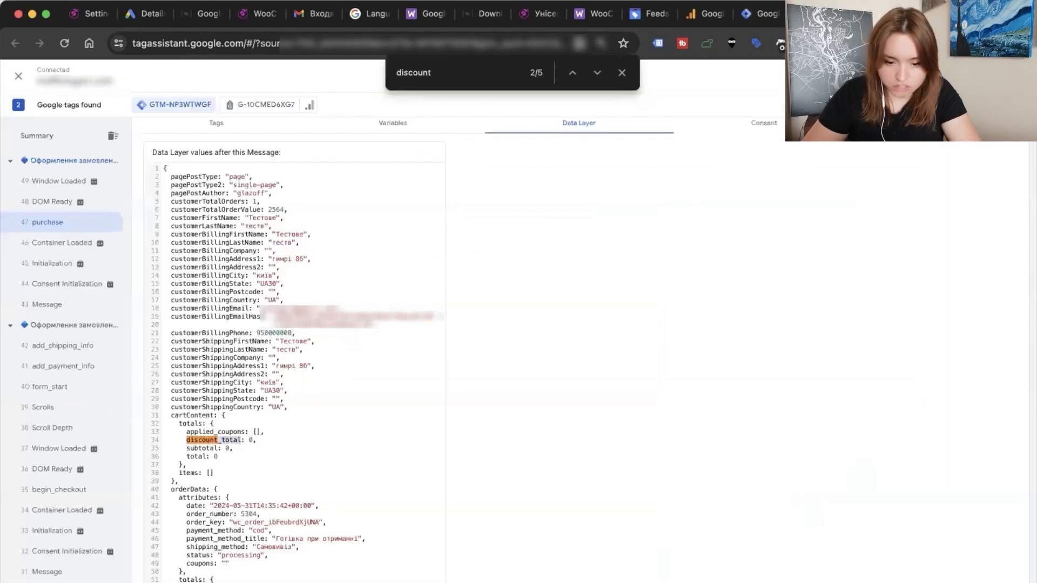
pyautogui.scroll(-1, 308, 484)
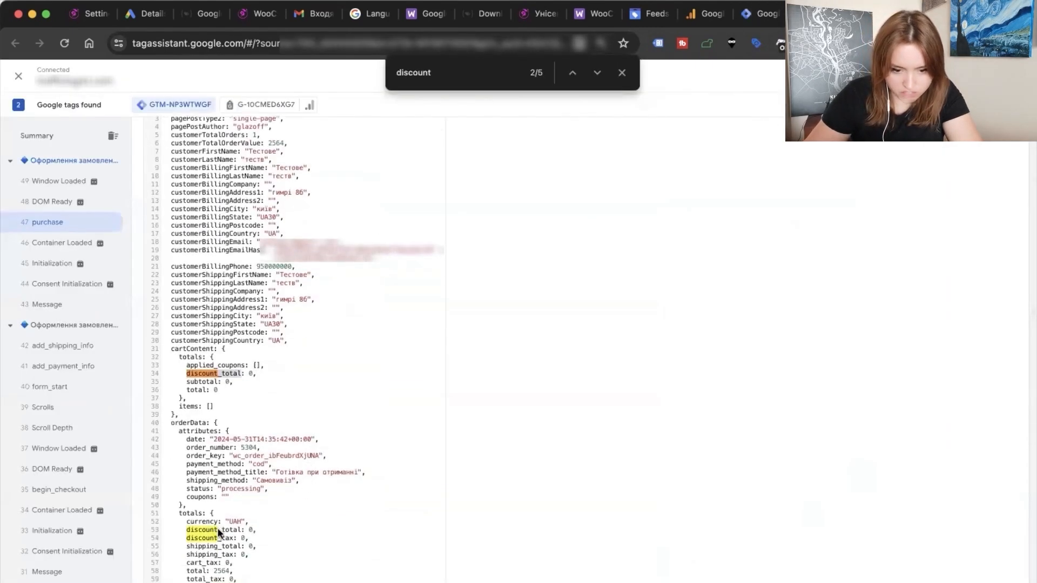
pyautogui.click(755, 13)
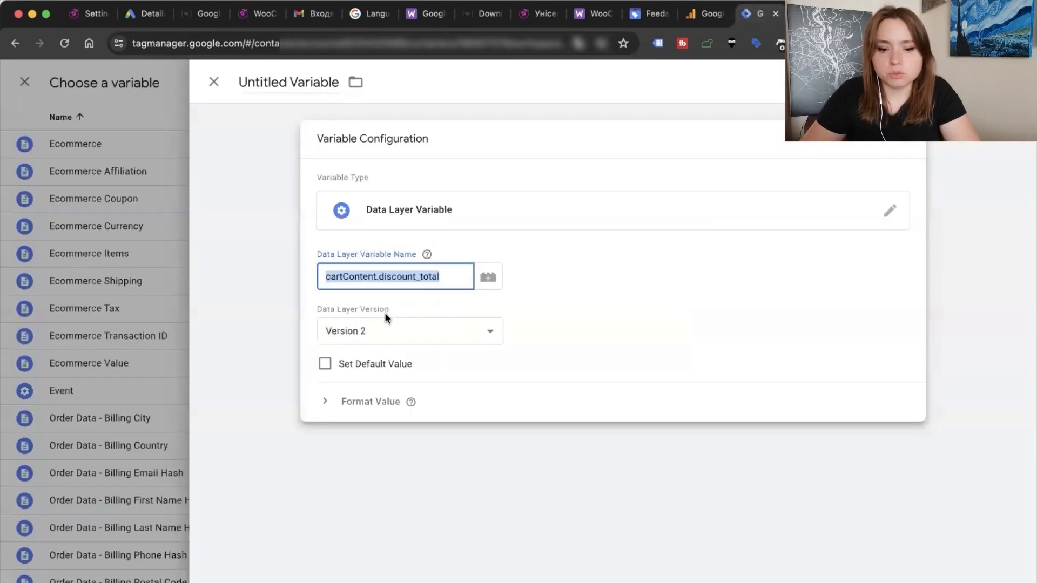
pyautogui.click(284, 84)
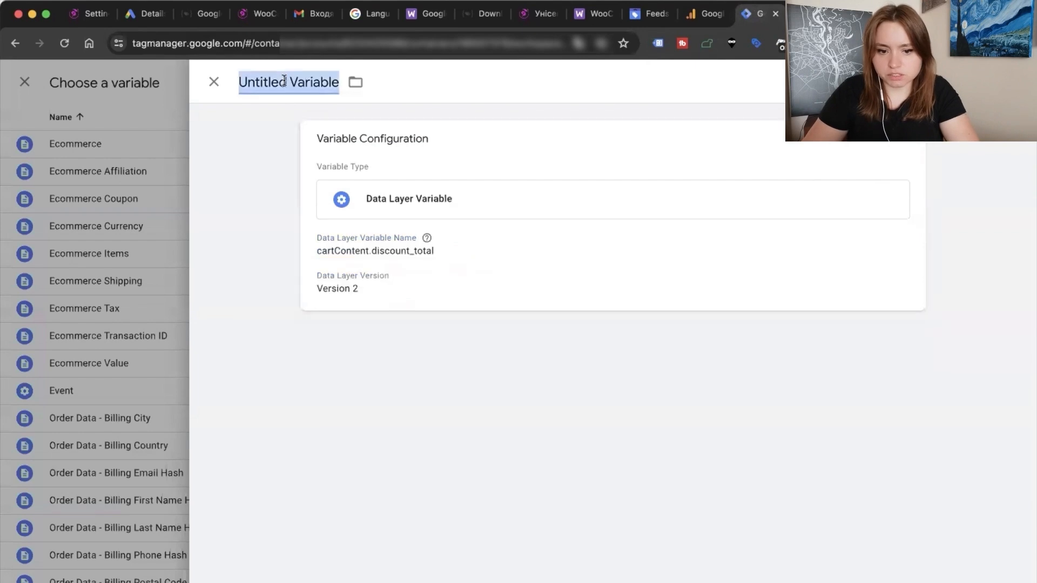
pyautogui.write('DLV -')
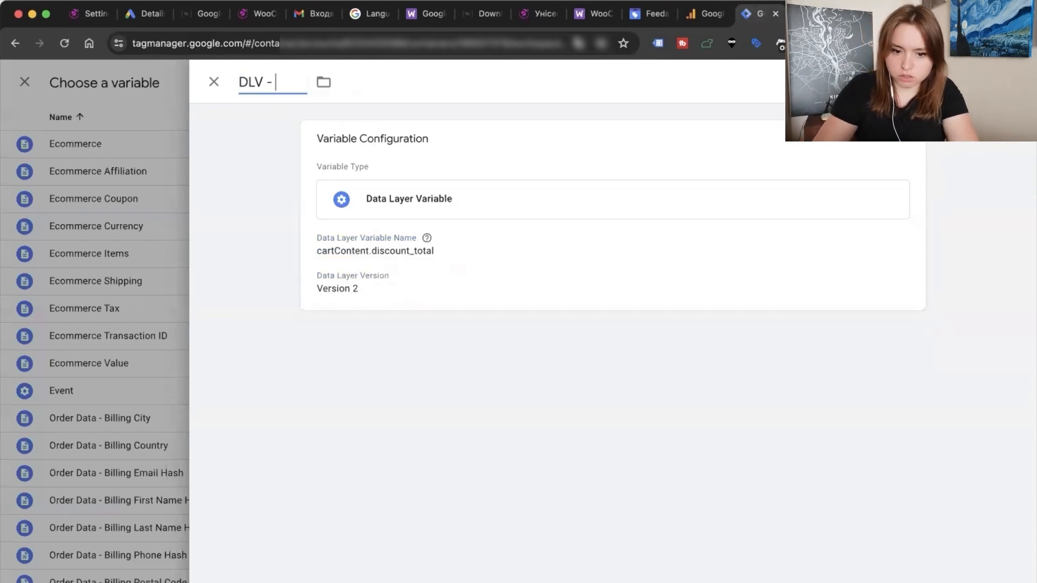
pyautogui.write('cartContent.discount_total')
pyautogui.click(978, 82)
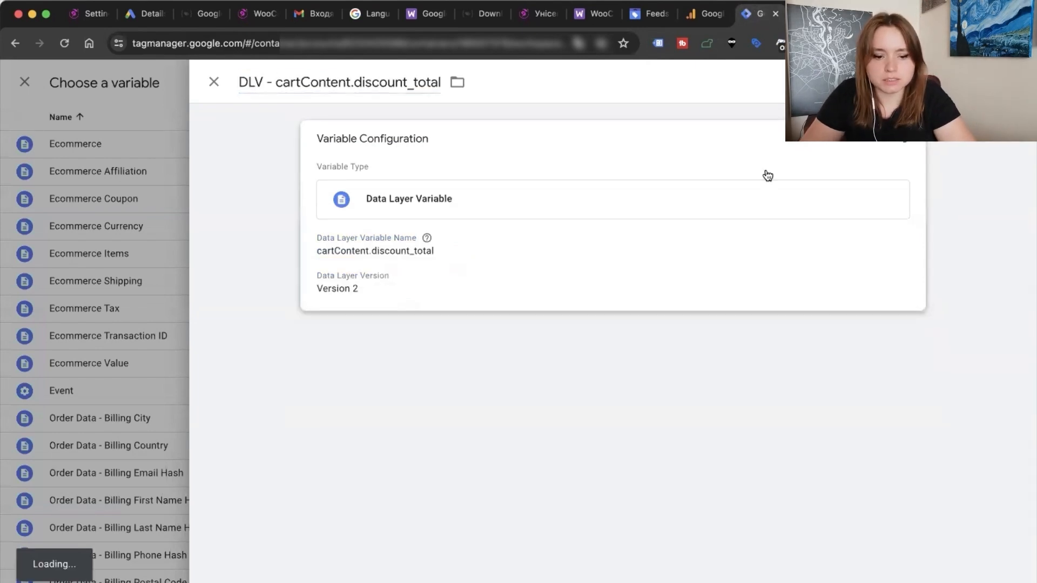
# Review the conversion tag's configured fields and the explanation of what the Items field expects
pyautogui.scroll(-1, 630, 332)
pyautogui.scroll(-3, 627, 327)
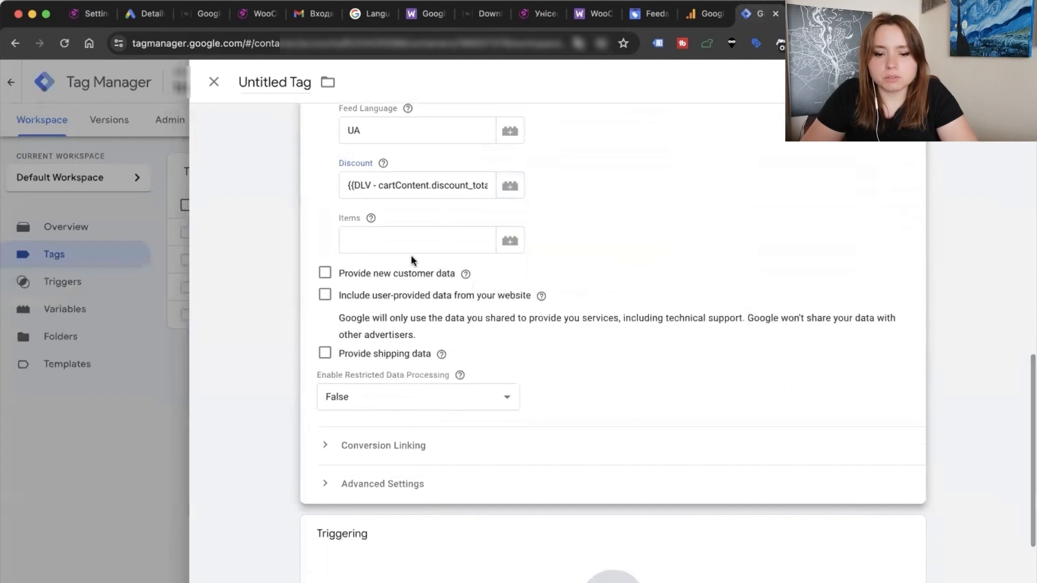
pyautogui.moveTo(367, 219)
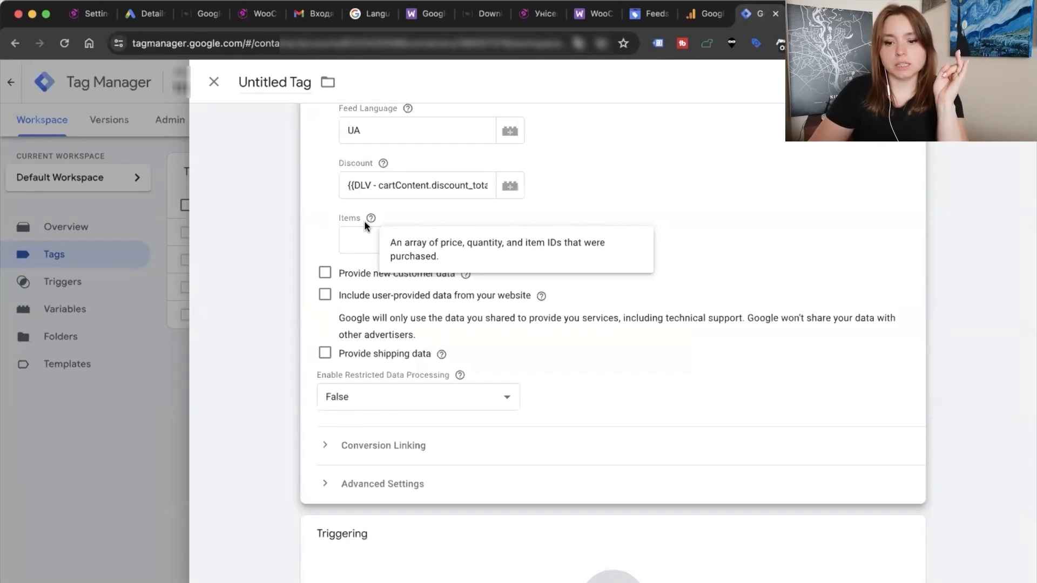
pyautogui.scroll(6, 562, 242)
pyautogui.scroll(-3, 524, 264)
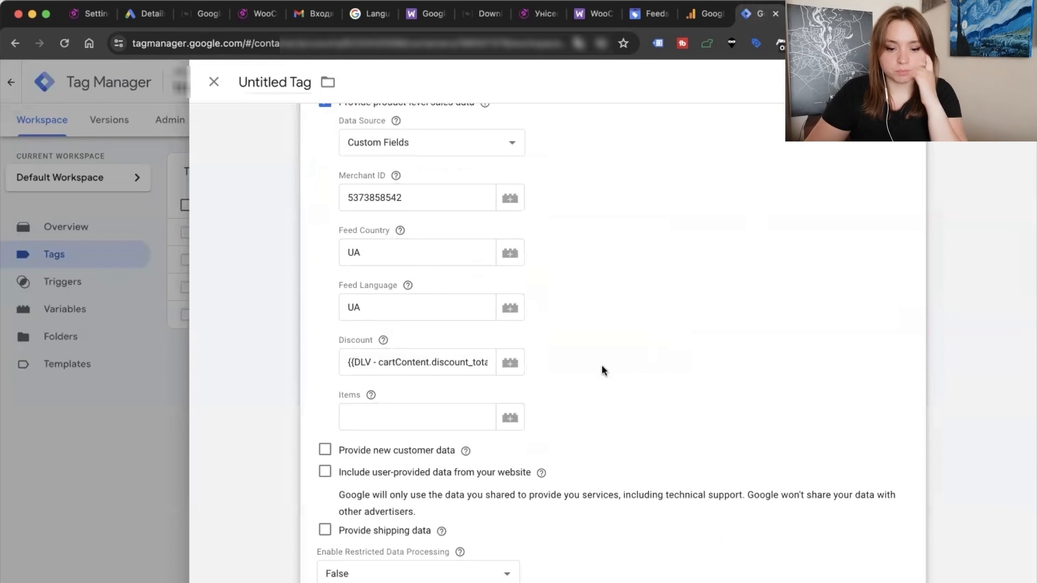
pyautogui.scroll(8, 684, 248)
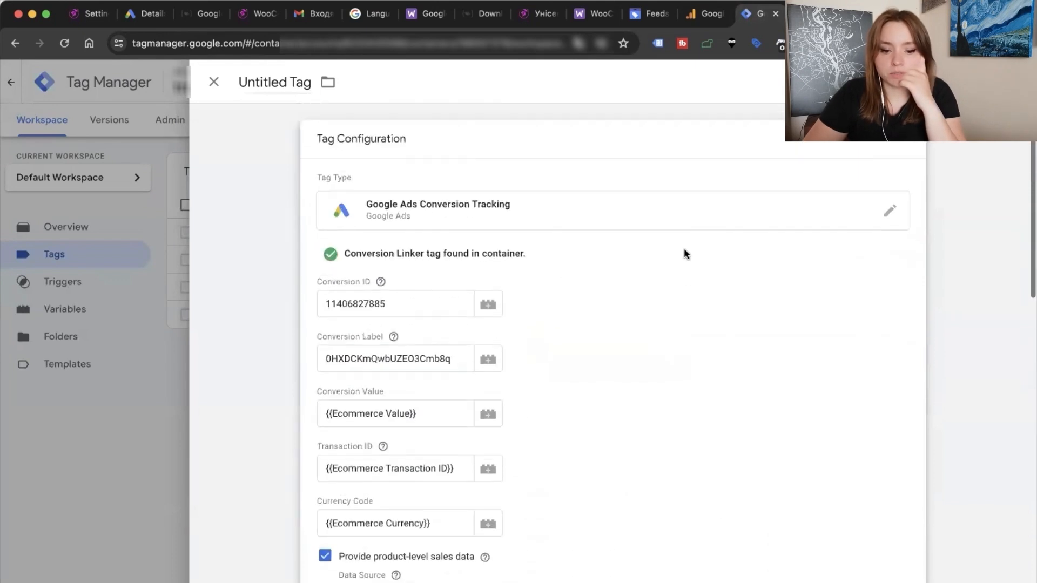
pyautogui.scroll(-2, 684, 250)
pyautogui.scroll(-9, 683, 248)
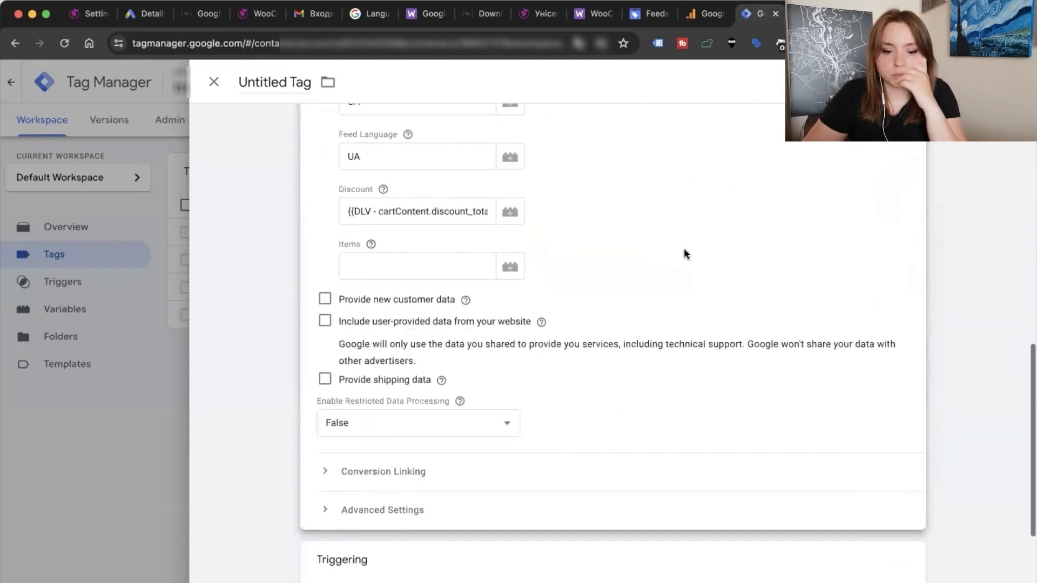
pyautogui.scroll(-2, 620, 345)
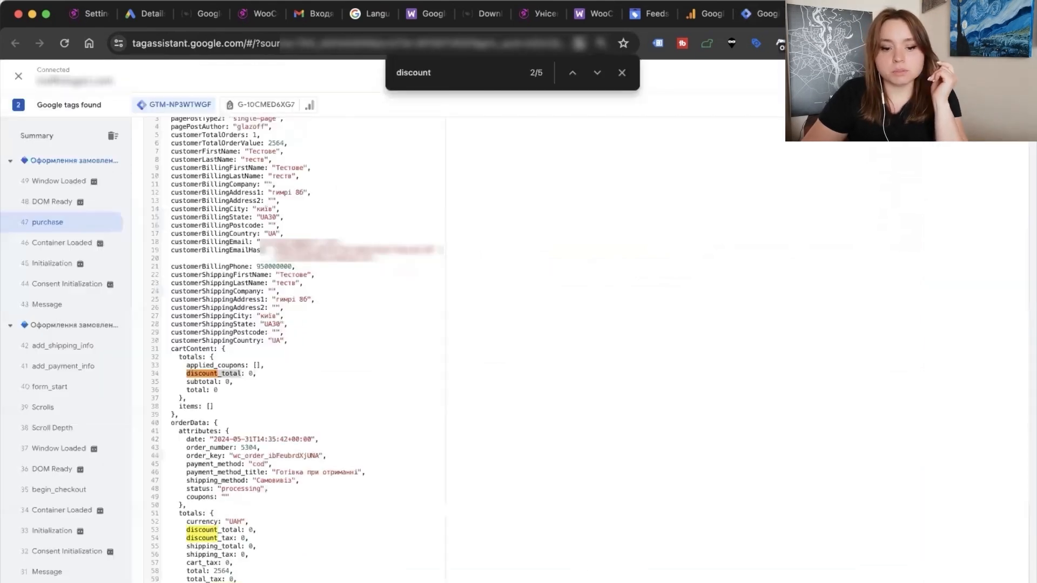
# Examine the items arrays in Tag Assistant's purchase data layer and copy the ecommerce key
pyautogui.scroll(-5, 227, 233)
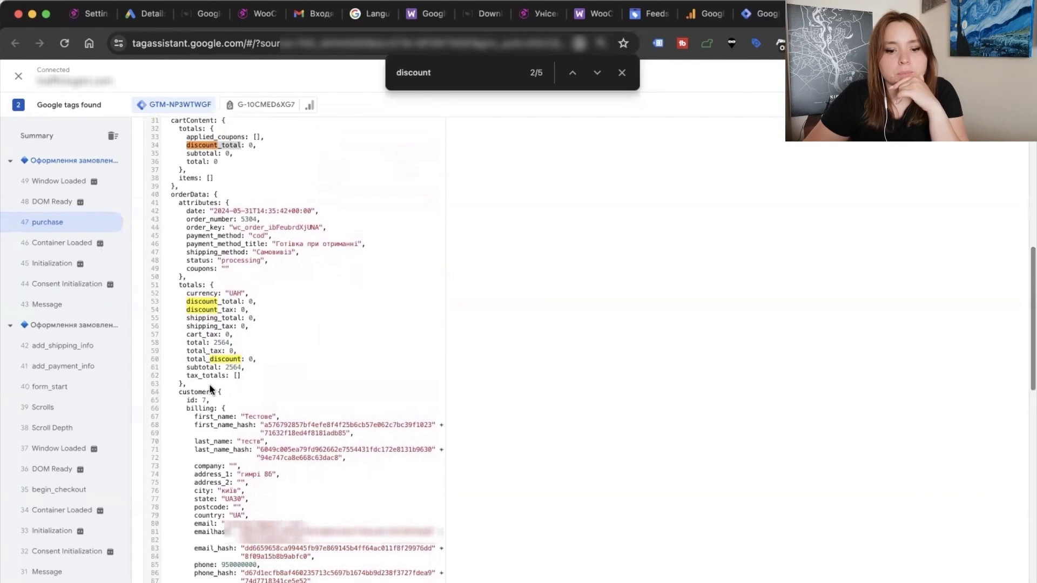
pyautogui.scroll(-1, 209, 384)
pyautogui.scroll(-9, 199, 358)
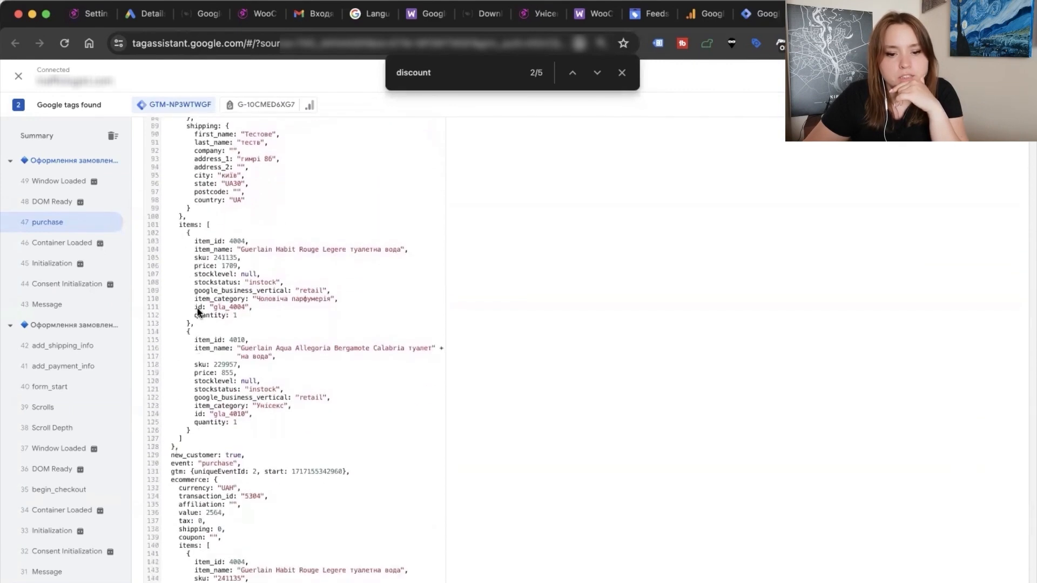
pyautogui.scroll(-2, 229, 348)
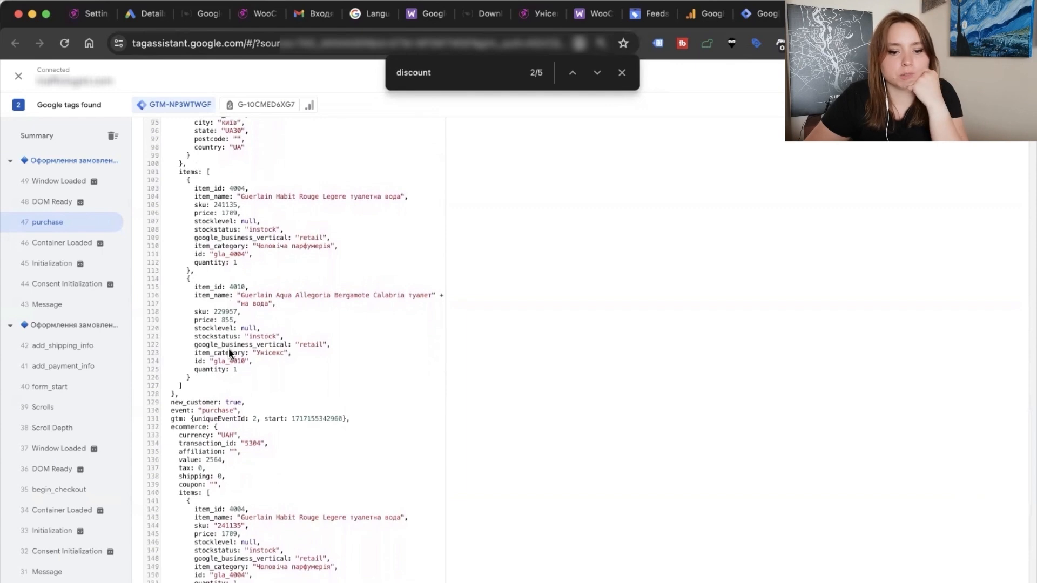
pyautogui.scroll(-3, 228, 384)
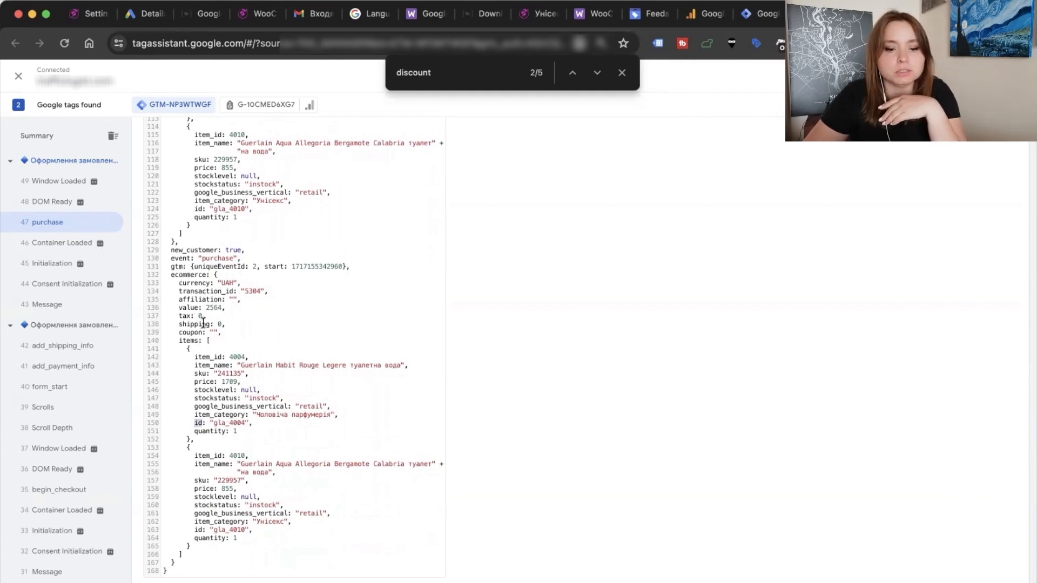
pyautogui.doubleClick(177, 275)
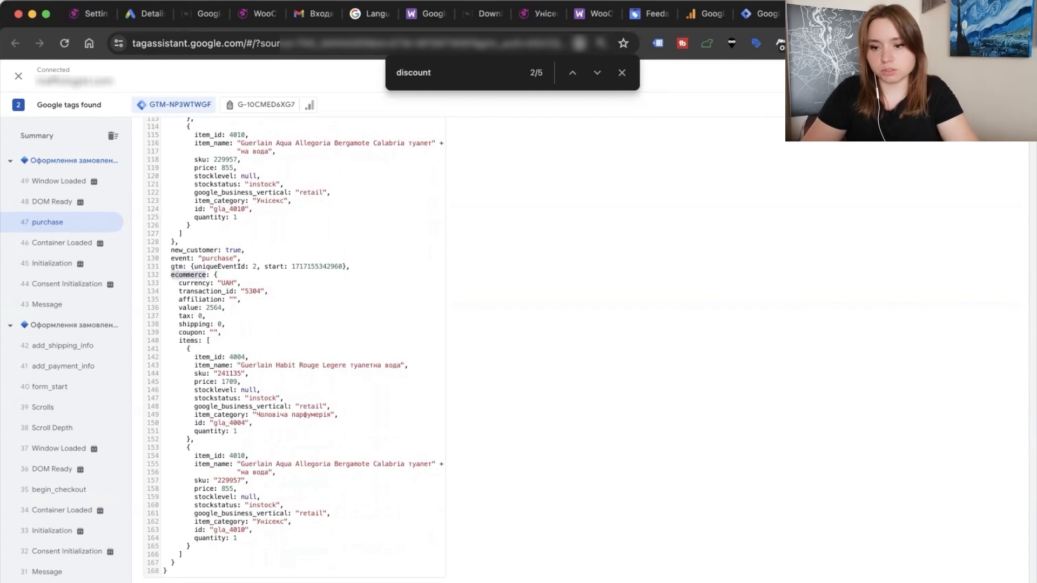
# In Tag Manager, create a Data Layer Variable for the Items field and enter "ecommerce." as its Data Layer Variable Name
pyautogui.click(754, 13)
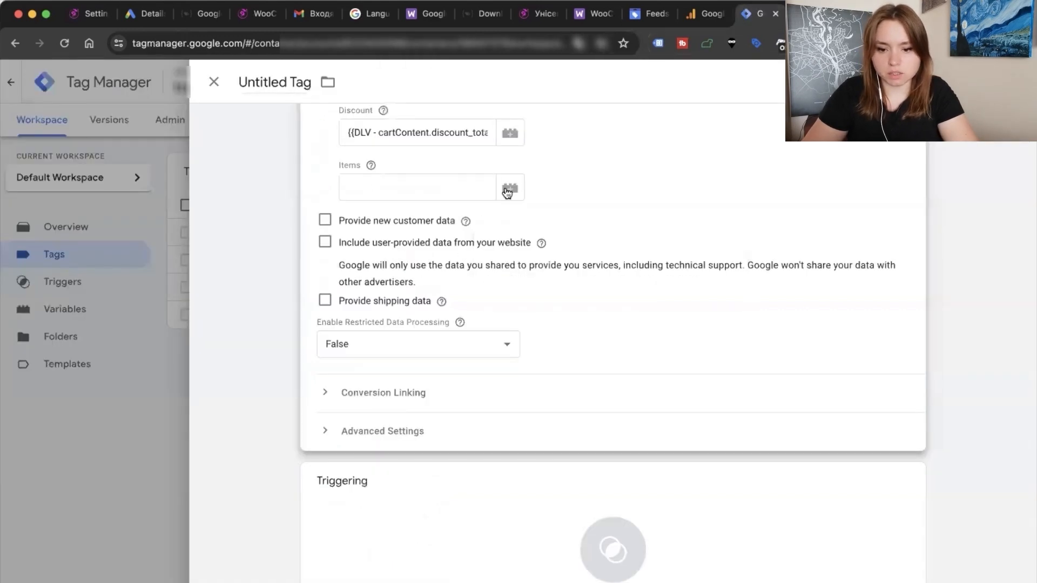
pyautogui.click(509, 189)
pyautogui.click(1010, 82)
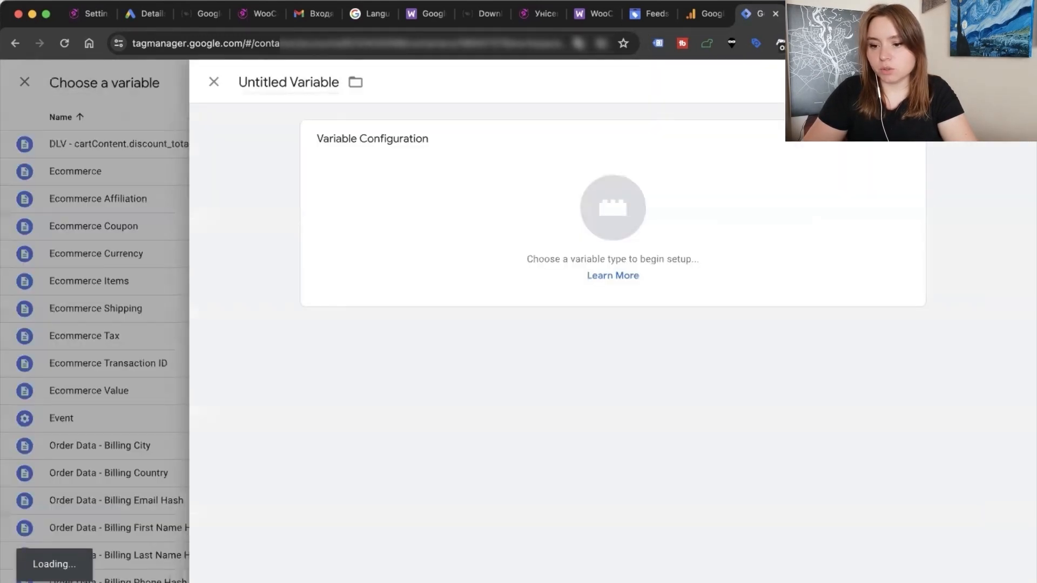
pyautogui.click(747, 208)
pyautogui.click(714, 411)
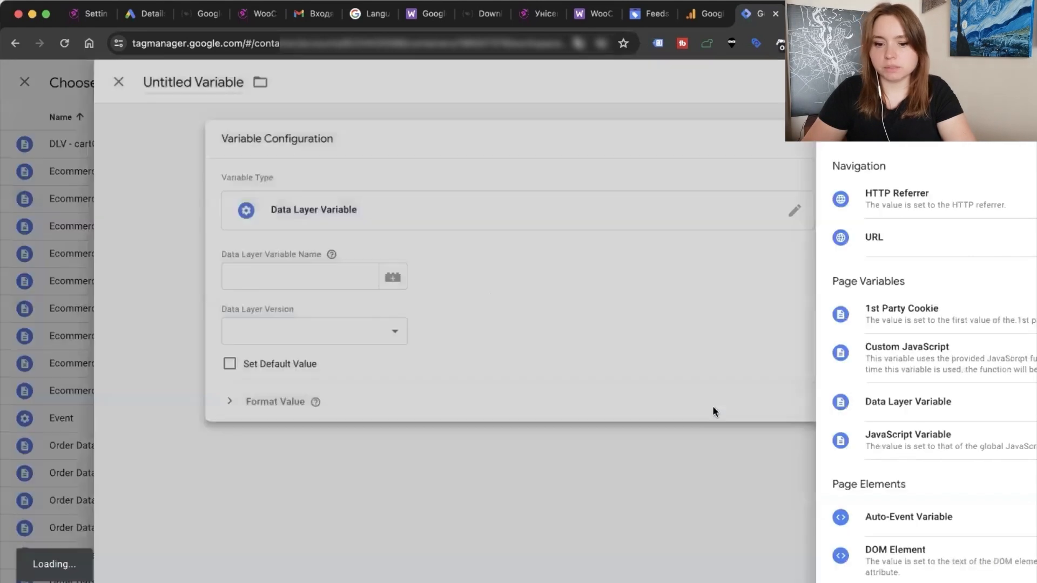
pyautogui.click(403, 276)
pyautogui.write('ecommerce.')
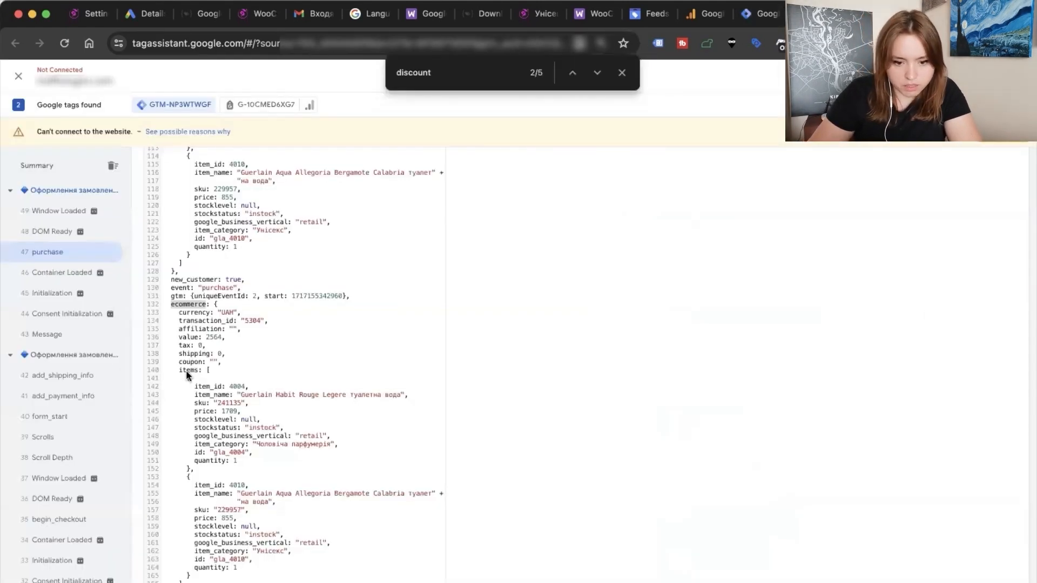
# Copy the items key under ecommerce in Tag Assistant and append it to the Data Layer Variable Name in Tag Manager
pyautogui.doubleClick(186, 370)
pyautogui.press('super+c')
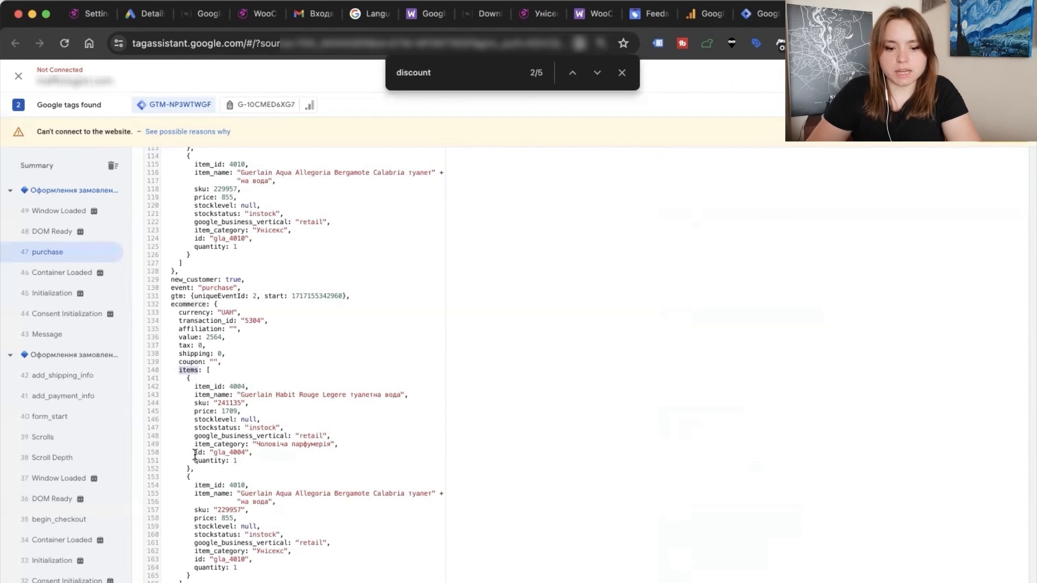
pyautogui.hotkey('ctrl', 'shift', 'Tab')
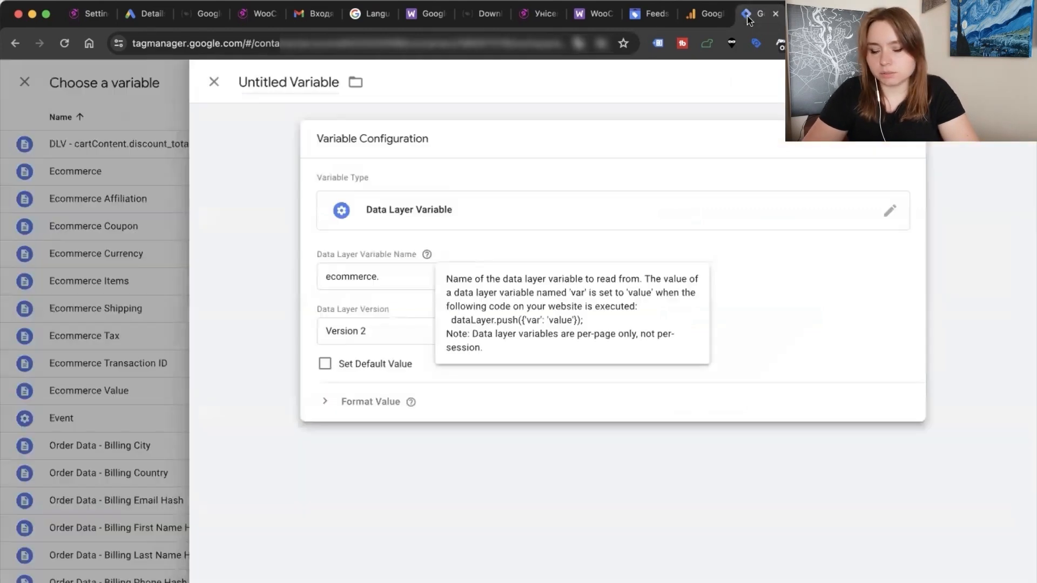
pyautogui.click(394, 274)
pyautogui.press('super+v')
pyautogui.press('super+a')
pyautogui.press('super+c')
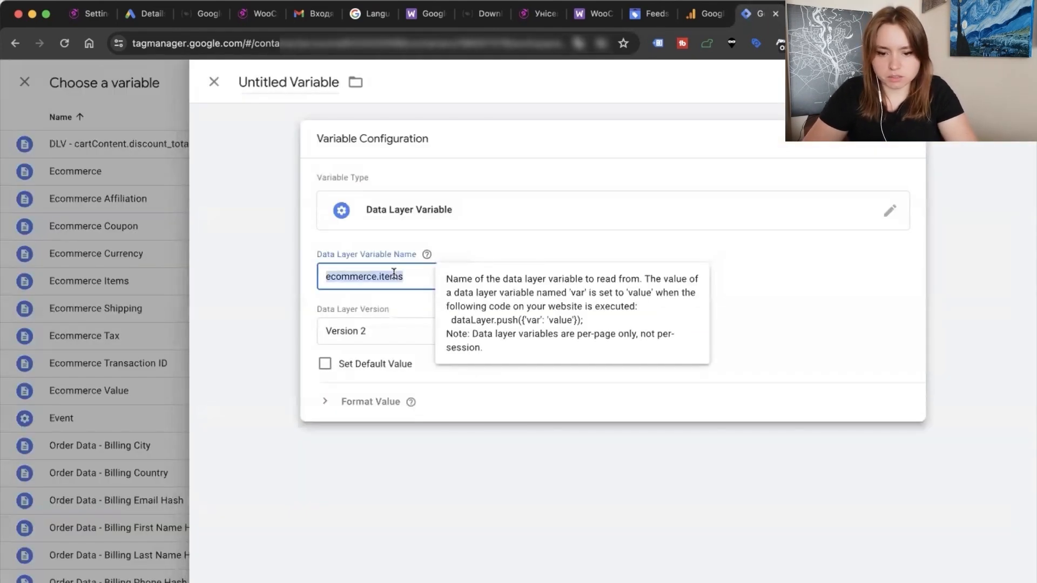
# Name the new variable "DLV - ecommerce.items" and save it for the tag's Items field
pyautogui.click(264, 76)
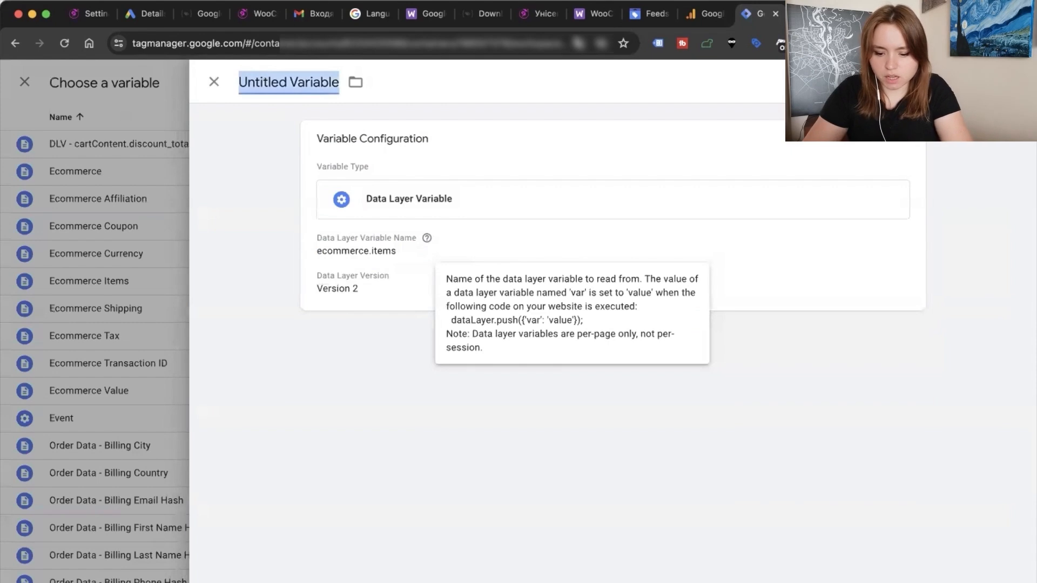
pyautogui.write('DLV -')
pyautogui.press('super+v')
pyautogui.press('super+s')
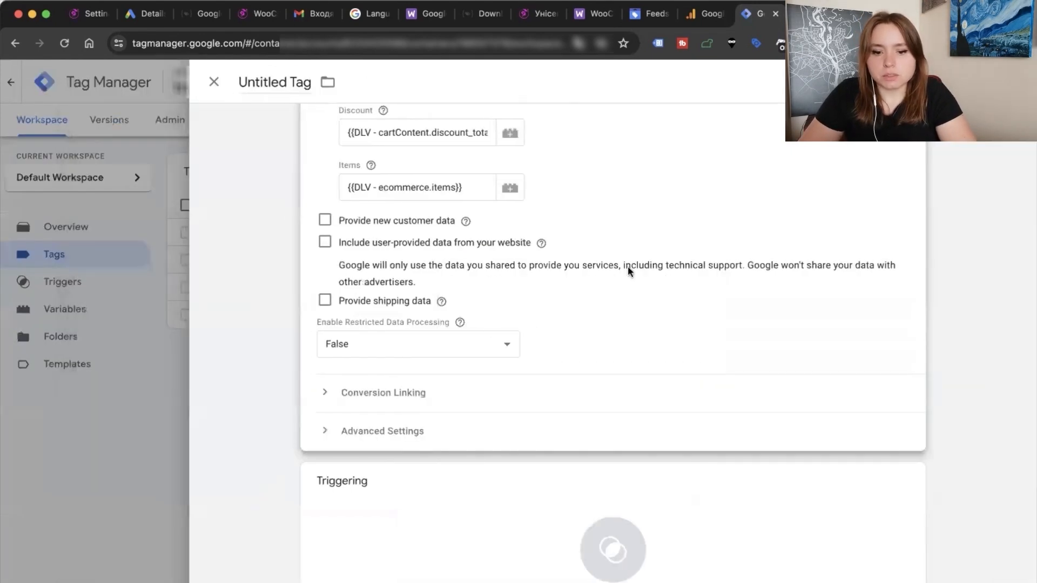
# Include user-provided data from the website in the conversion tag and start a new User-Provided Data variable for it
pyautogui.scroll(1, 416, 313)
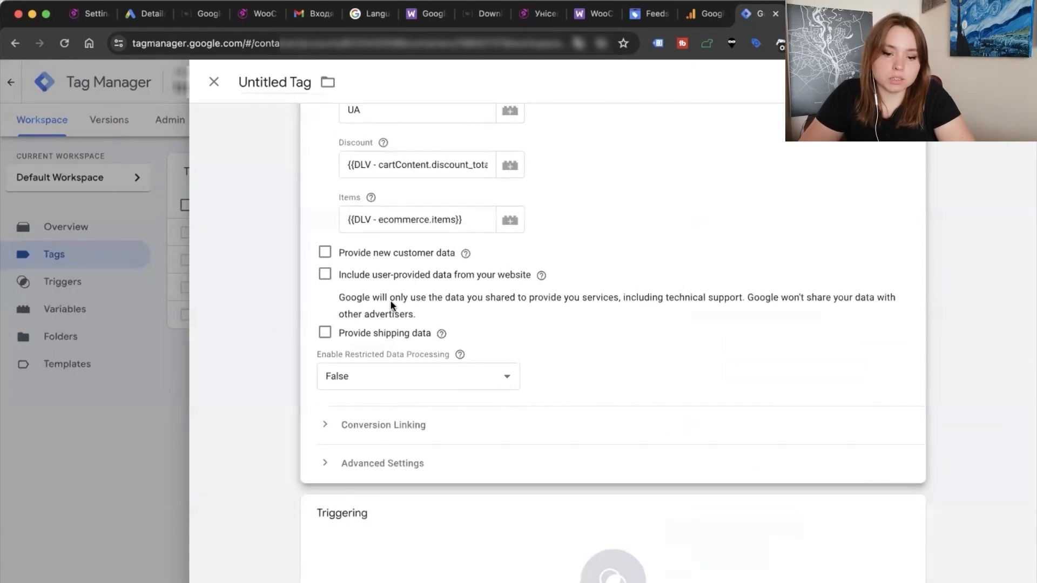
pyautogui.click(326, 276)
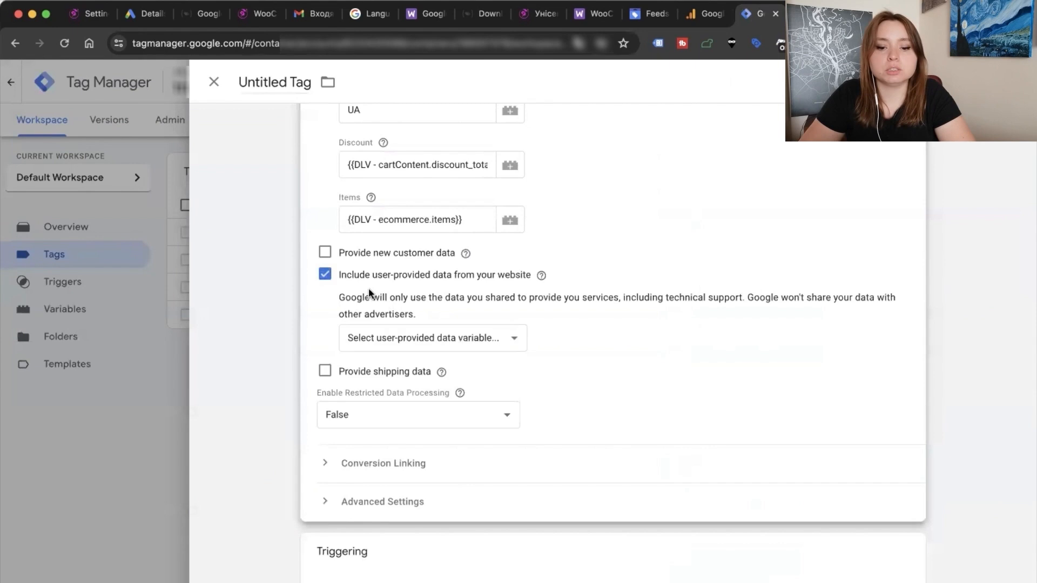
pyautogui.click(449, 346)
pyautogui.click(378, 372)
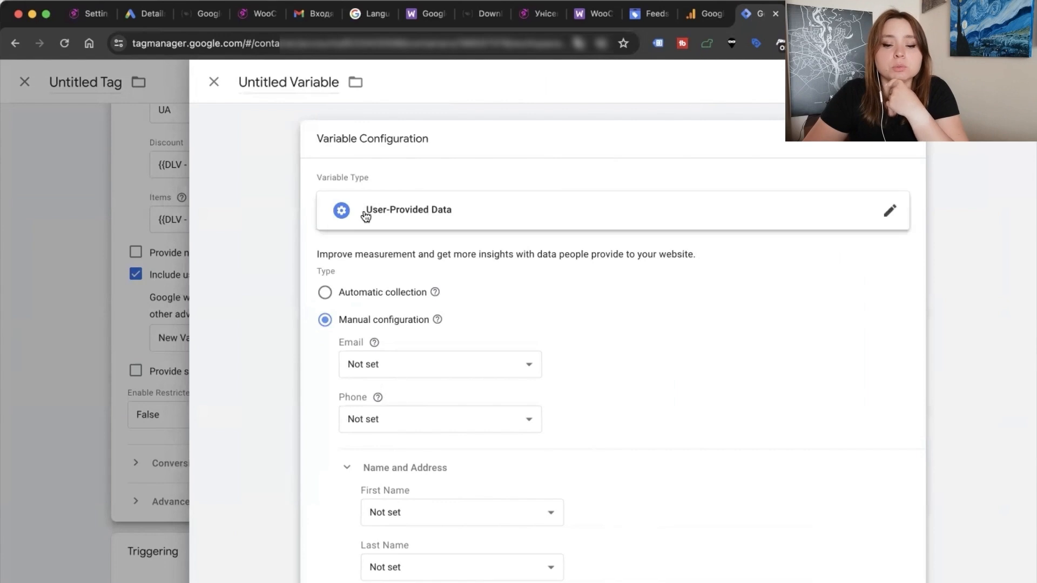
# Review the manual configuration fields of the User-Provided Data variable and set Email to {{Order Data - Billing Email Hash}}
pyautogui.scroll(-3, 460, 337)
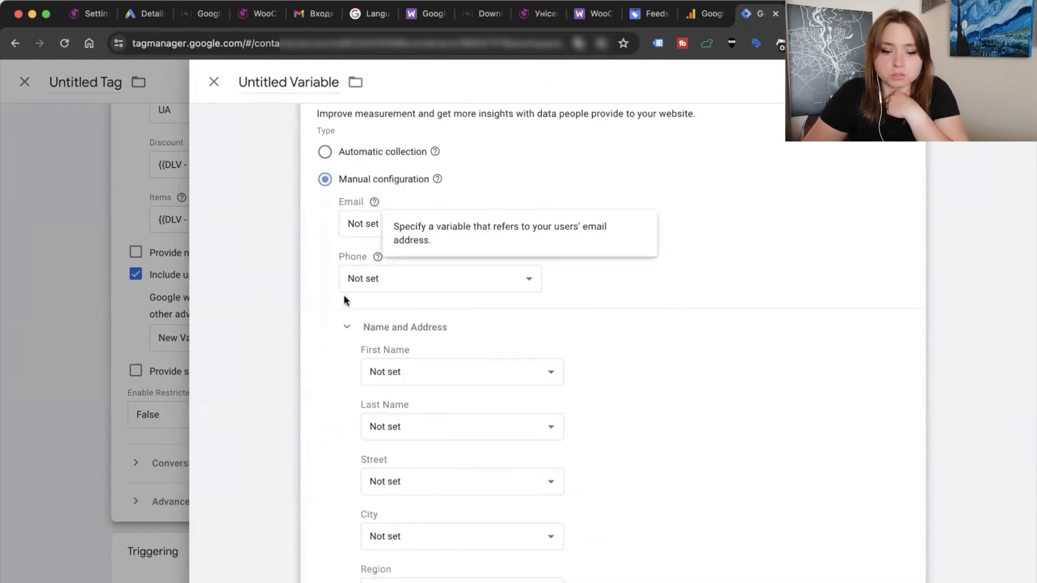
pyautogui.scroll(-2, 343, 294)
pyautogui.moveTo(363, 118)
pyautogui.scroll(-3, 422, 338)
pyautogui.scroll(7, 424, 321)
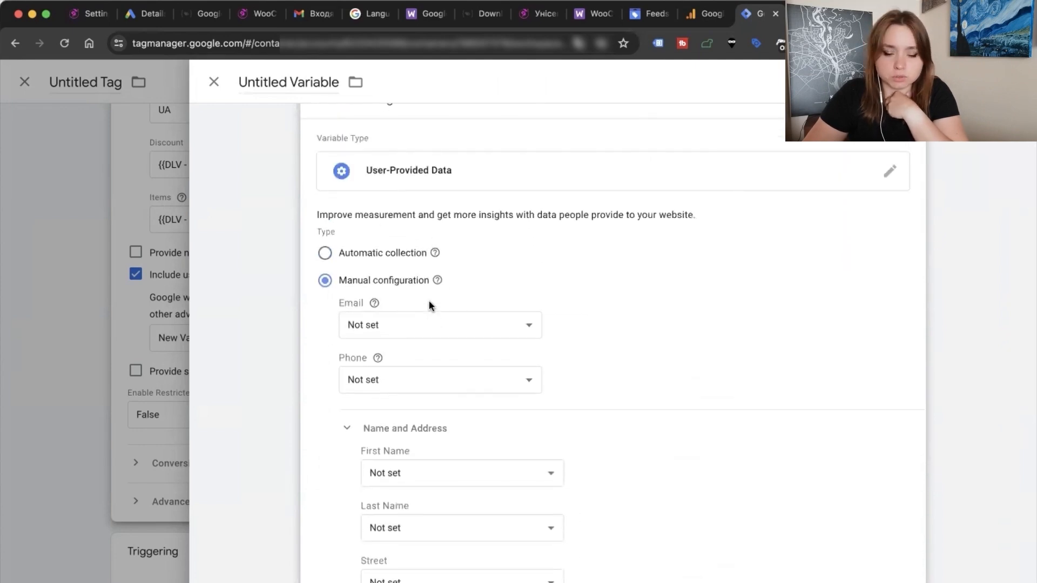
pyautogui.moveTo(405, 319)
pyautogui.scroll(-2, 595, 317)
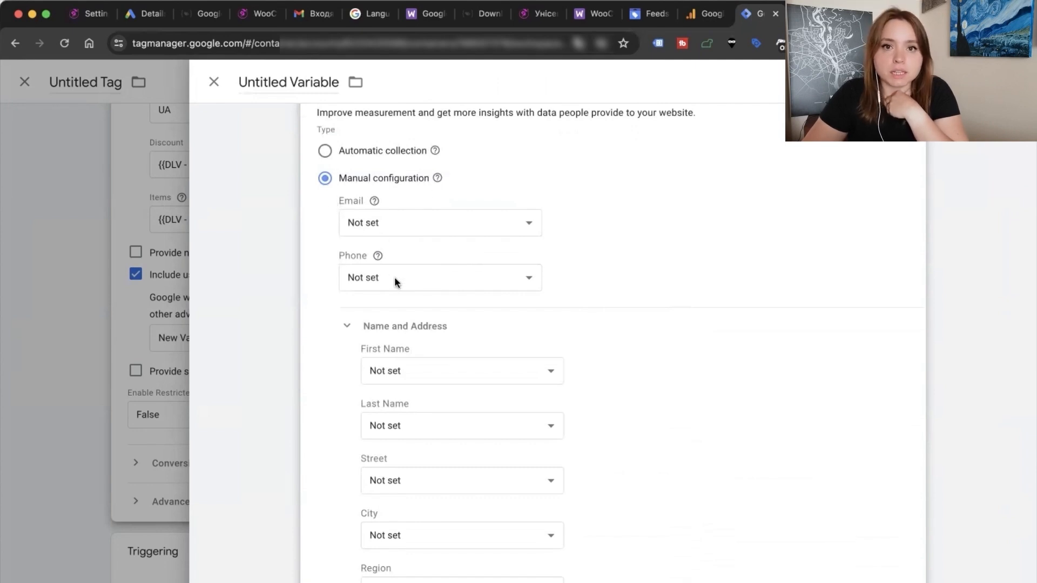
pyautogui.click(389, 224)
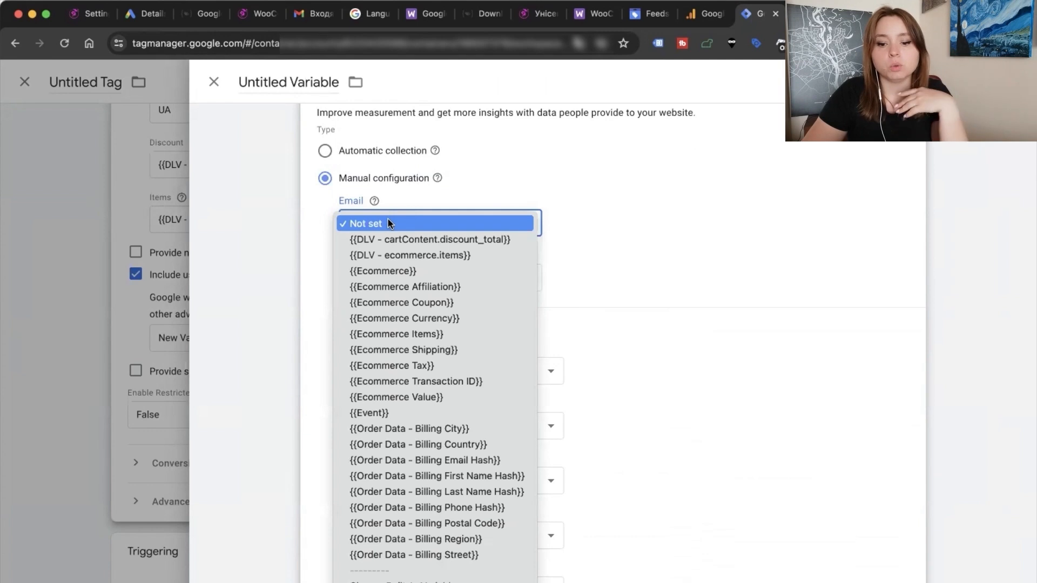
pyautogui.scroll(-1, 437, 349)
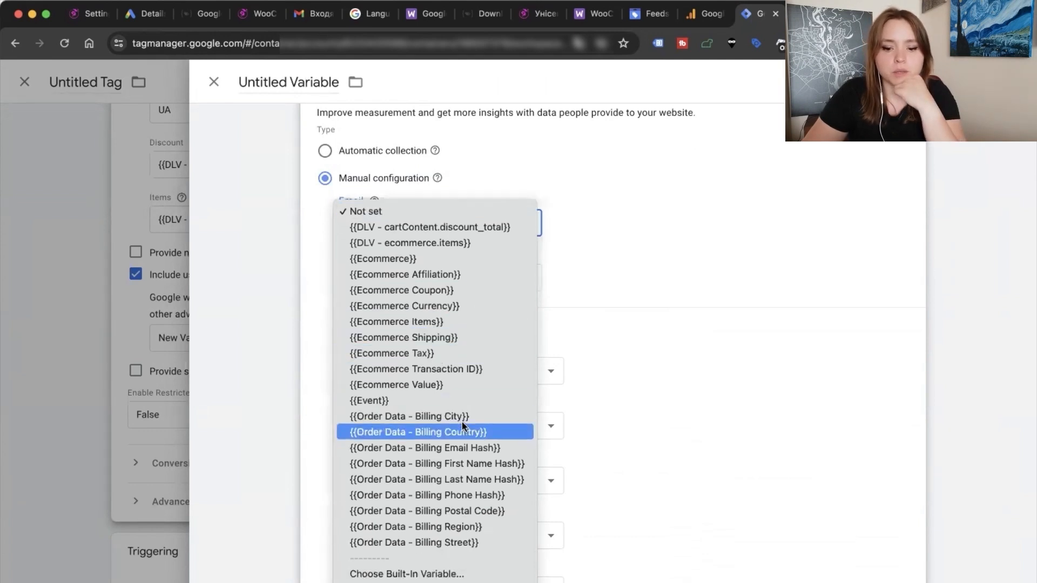
pyautogui.click(419, 446)
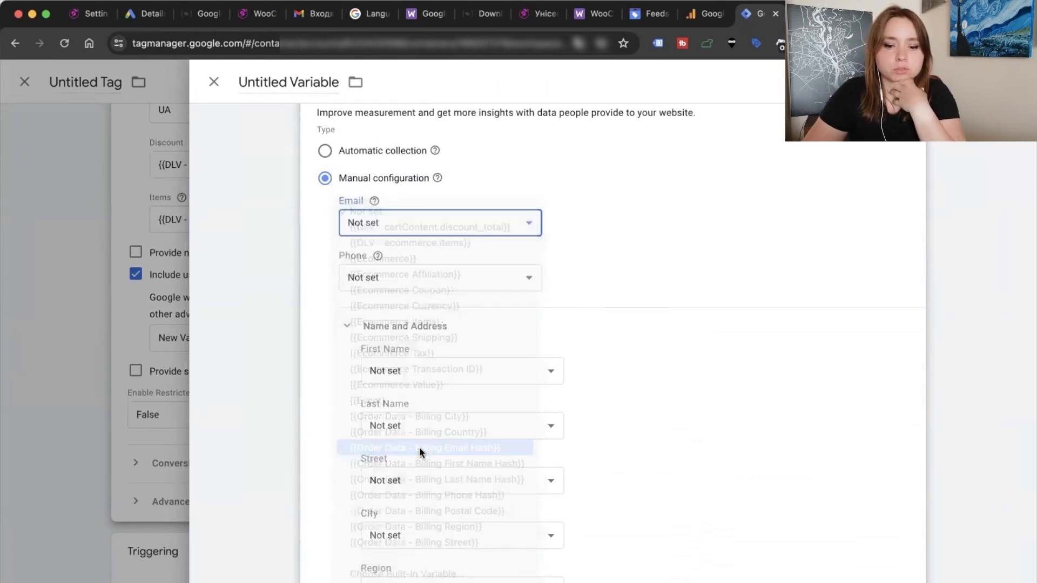
# Set the Phone field of the User-Provided Data variable to {{Order Data - Billing Phone Hash}}
pyautogui.click(395, 279)
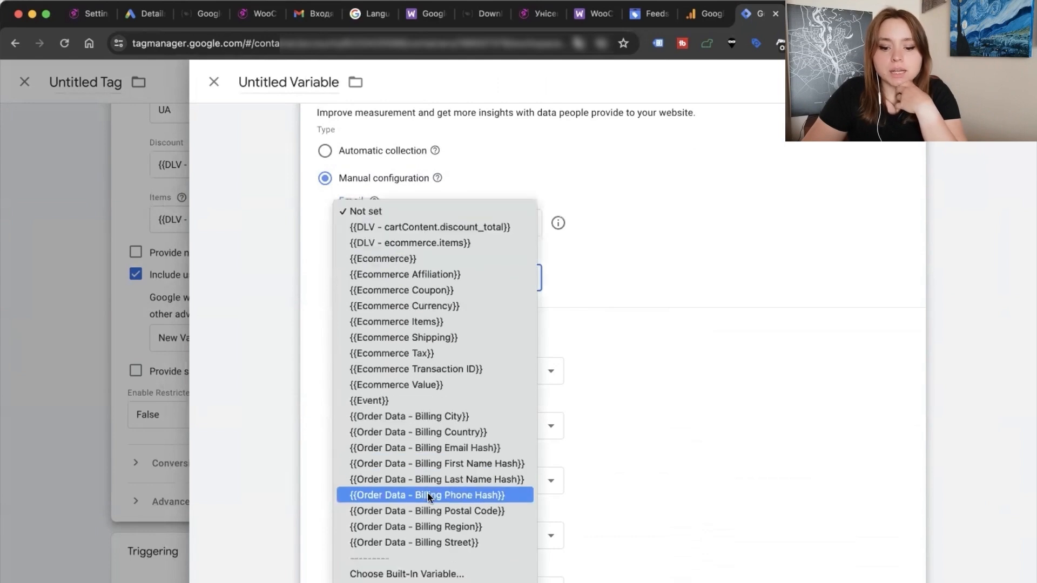
pyautogui.click(446, 496)
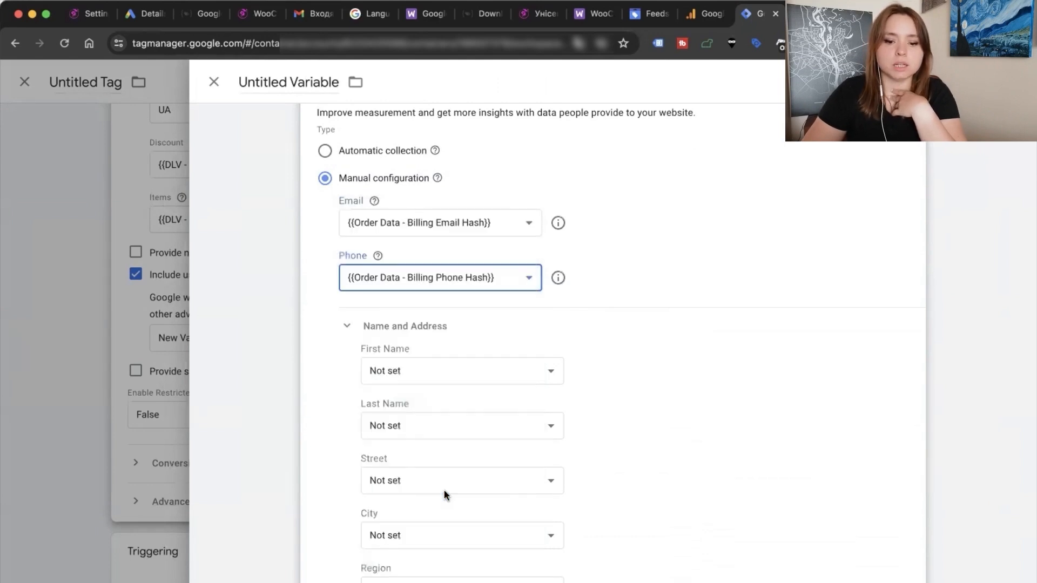
pyautogui.scroll(-4, 585, 404)
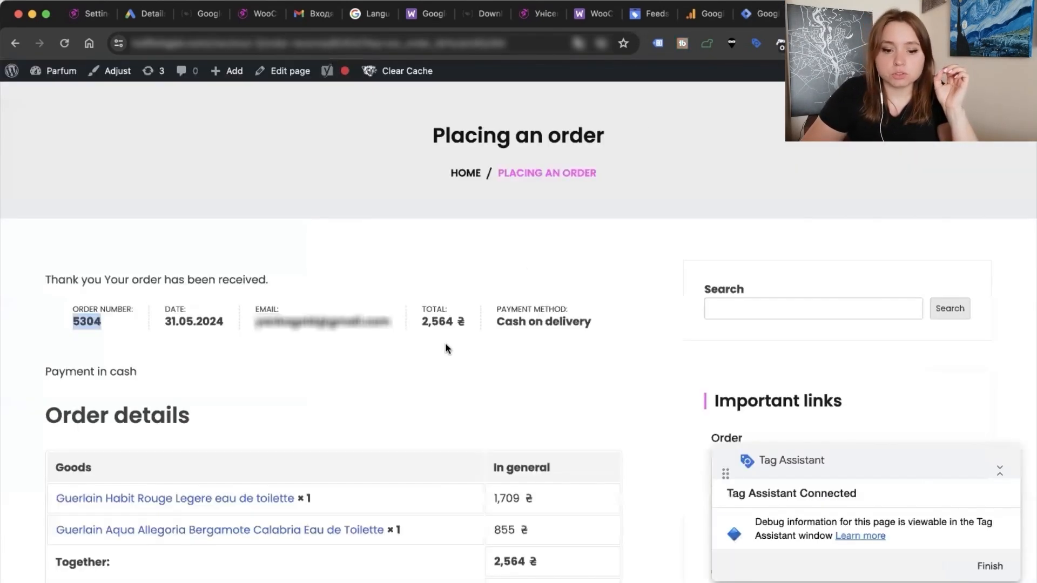
# Review the order confirmation page's details and payment address and compare them with the variable's Name and Address fields
pyautogui.scroll(-3, 445, 343)
pyautogui.scroll(-5, 353, 436)
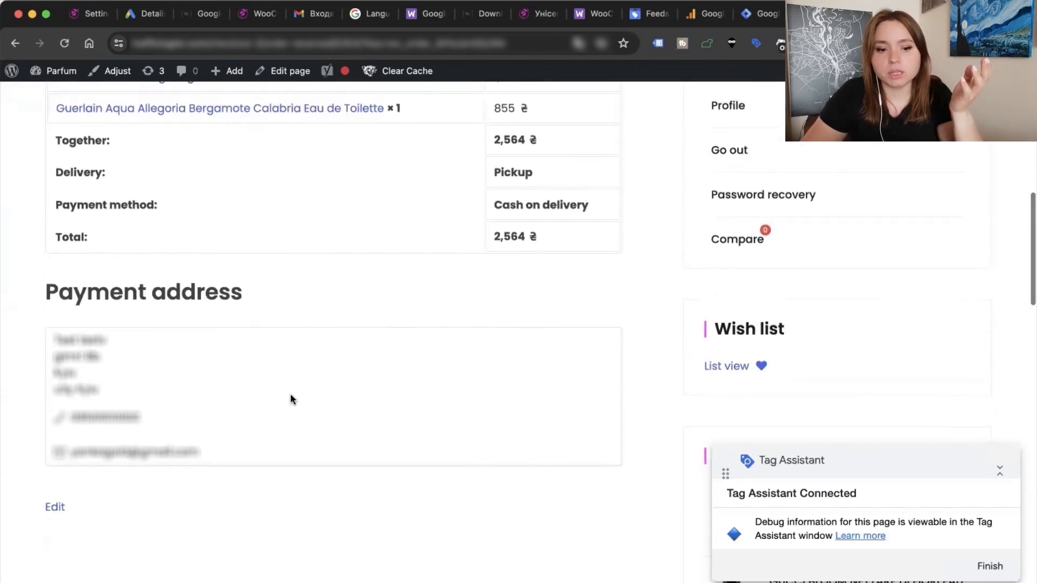
pyautogui.scroll(5, 290, 398)
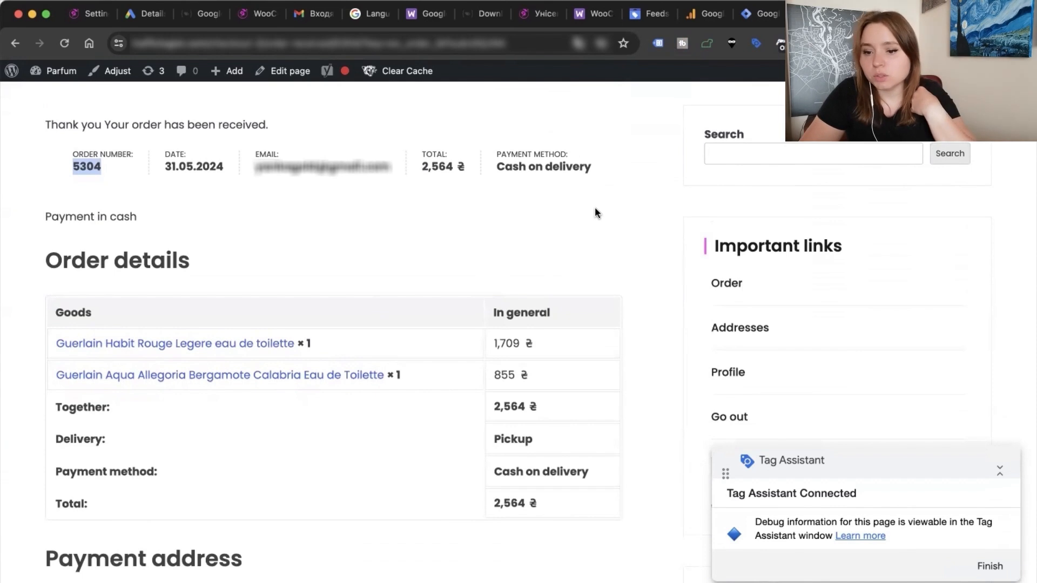
pyautogui.click(751, 16)
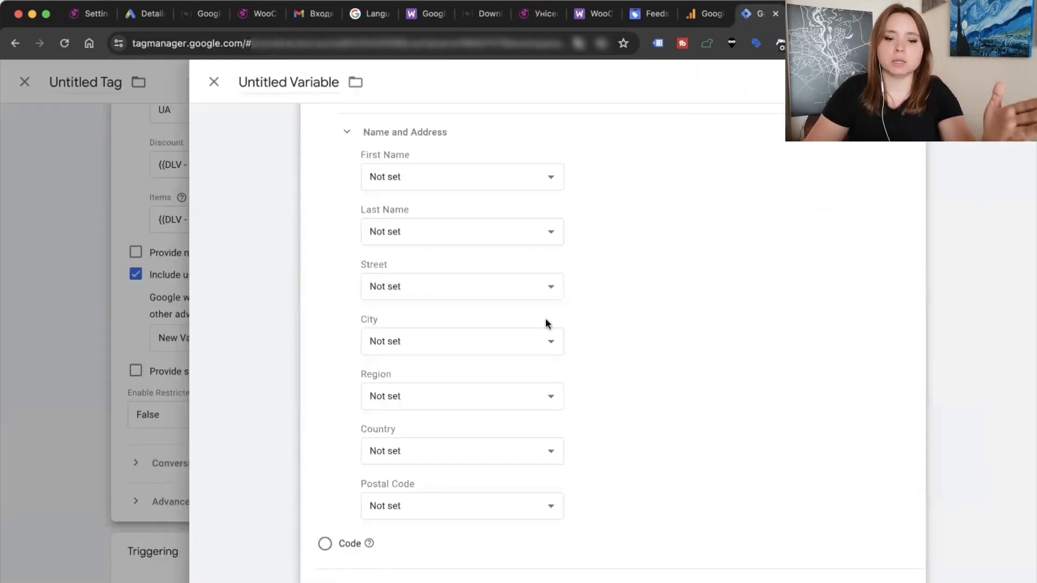
pyautogui.scroll(-1, 535, 356)
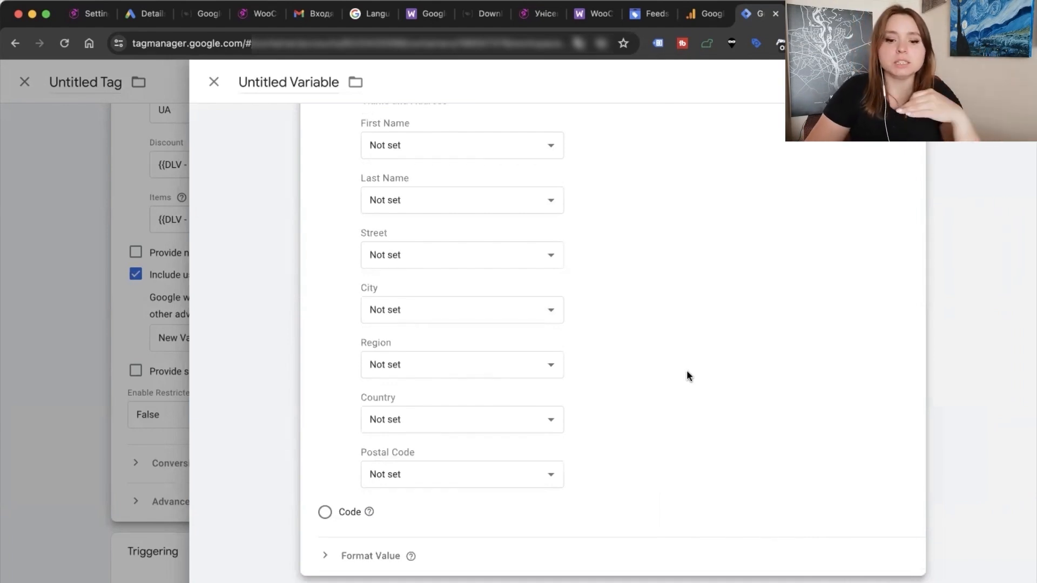
pyautogui.scroll(2, 486, 485)
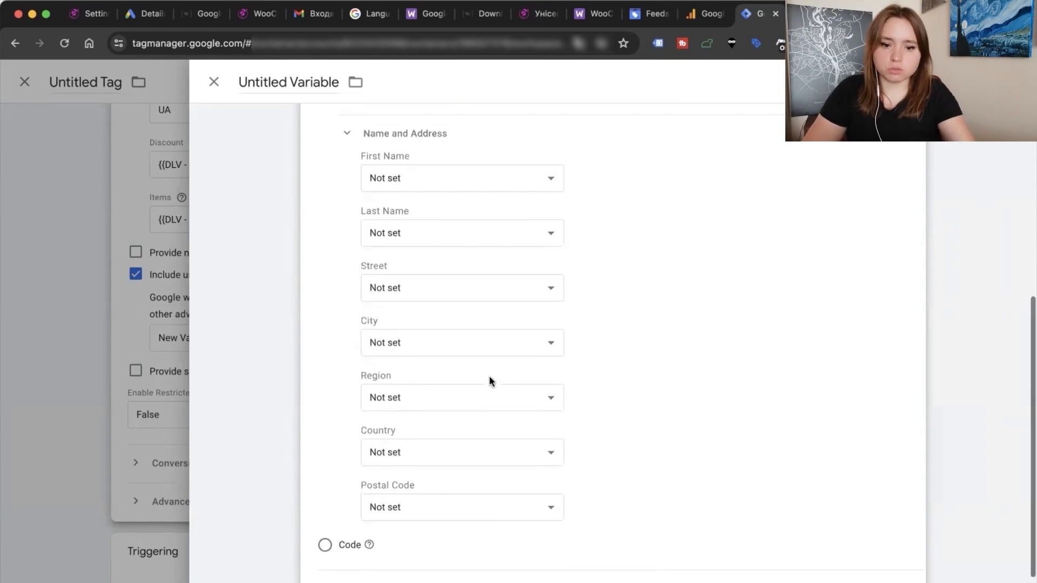
# Look through the First Name variable options, then check the customer billing details in the purchase event's data layer in Tag Assistant
pyautogui.click(453, 176)
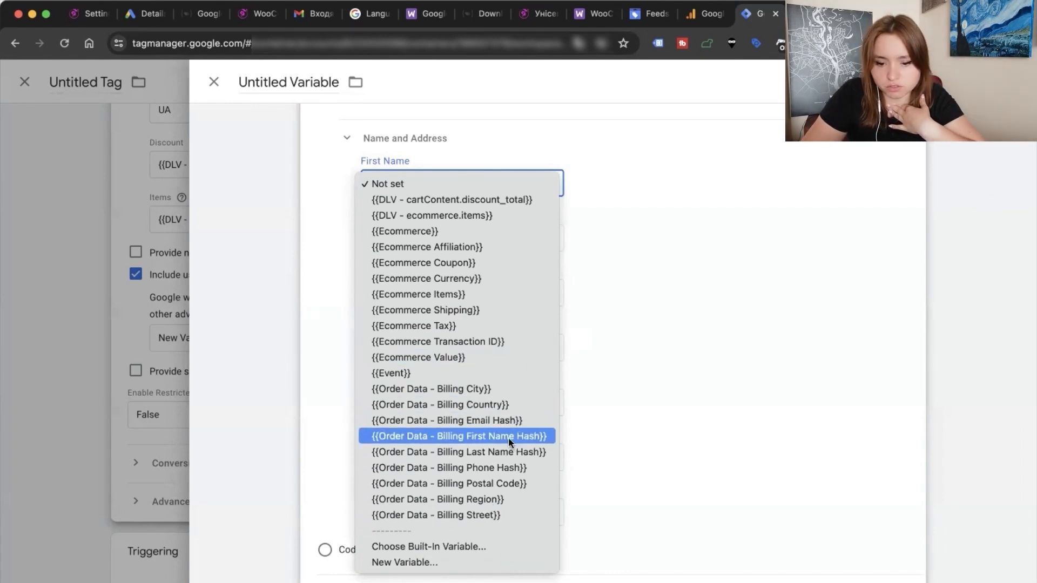
pyautogui.click(637, 402)
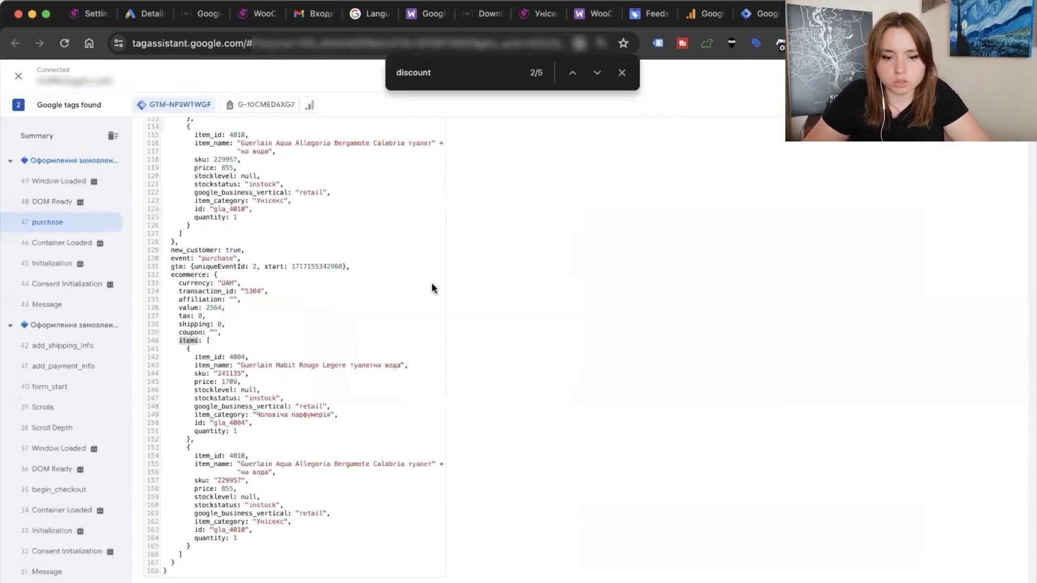
pyautogui.scroll(15, 347, 322)
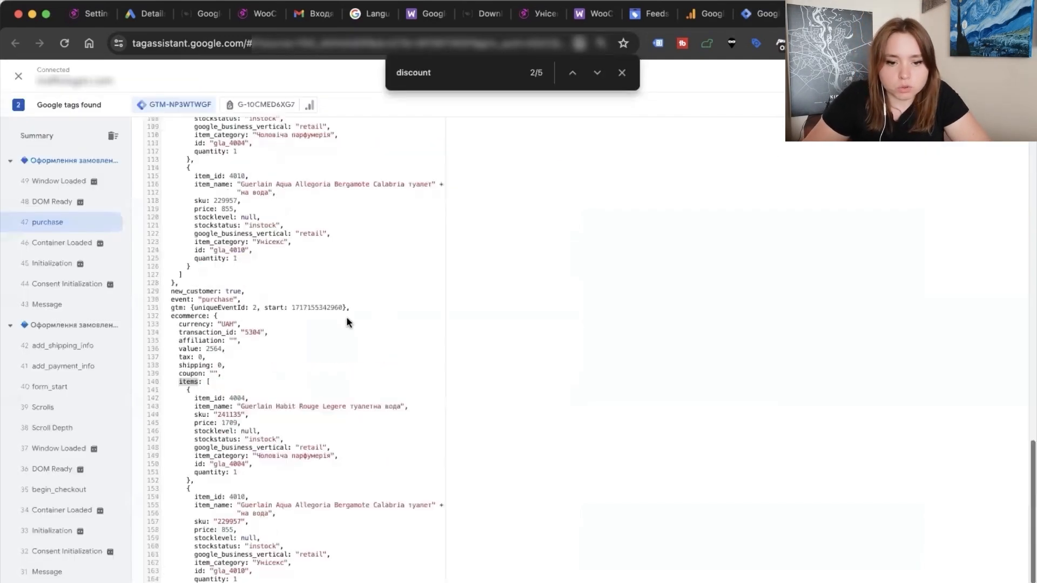
pyautogui.scroll(-1, 286, 415)
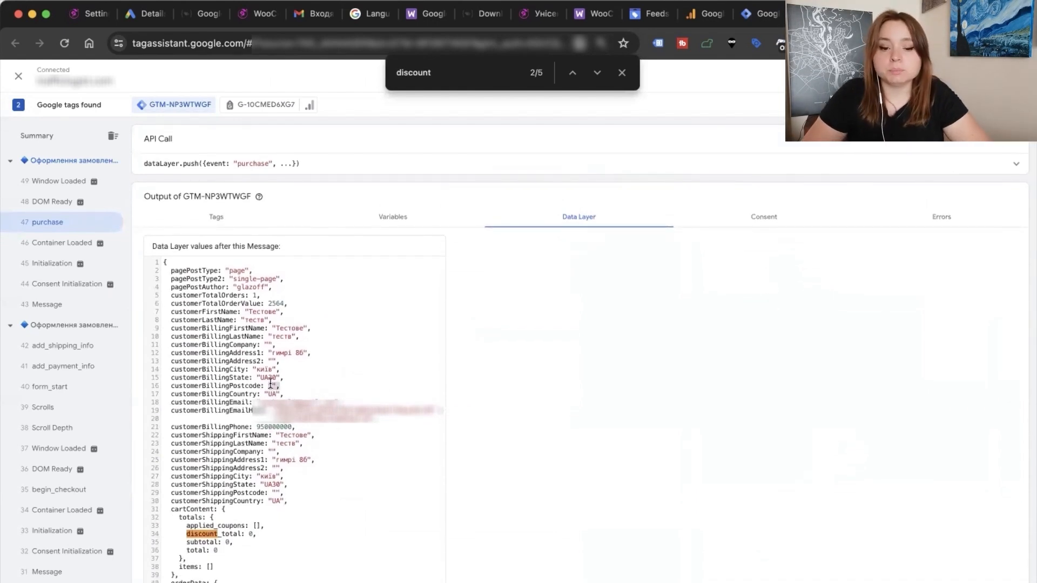
pyautogui.click(622, 73)
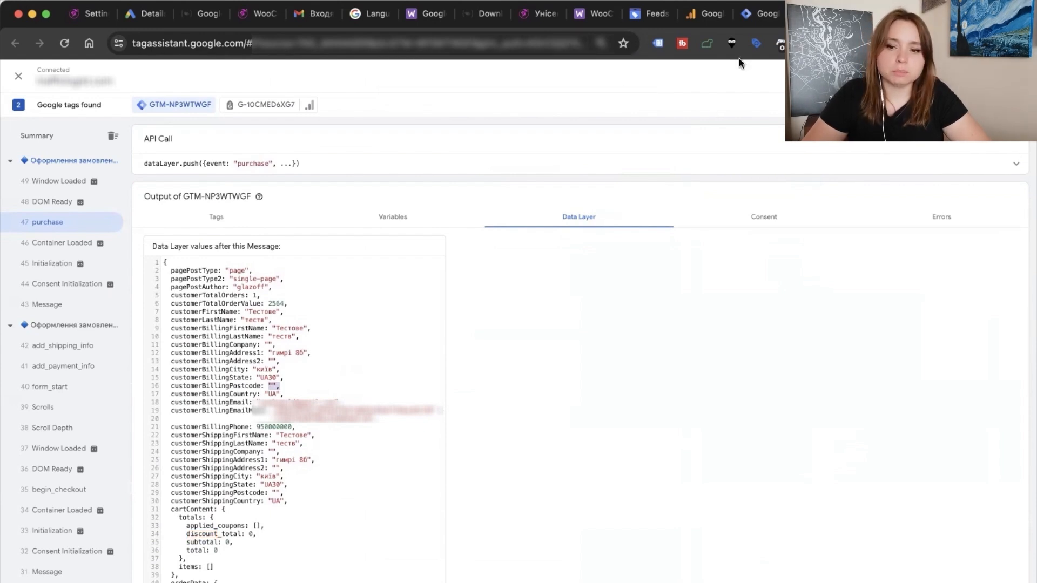
# Return to Tag Manager and save the new variable under the name "User-Provided Data"
pyautogui.click(763, 21)
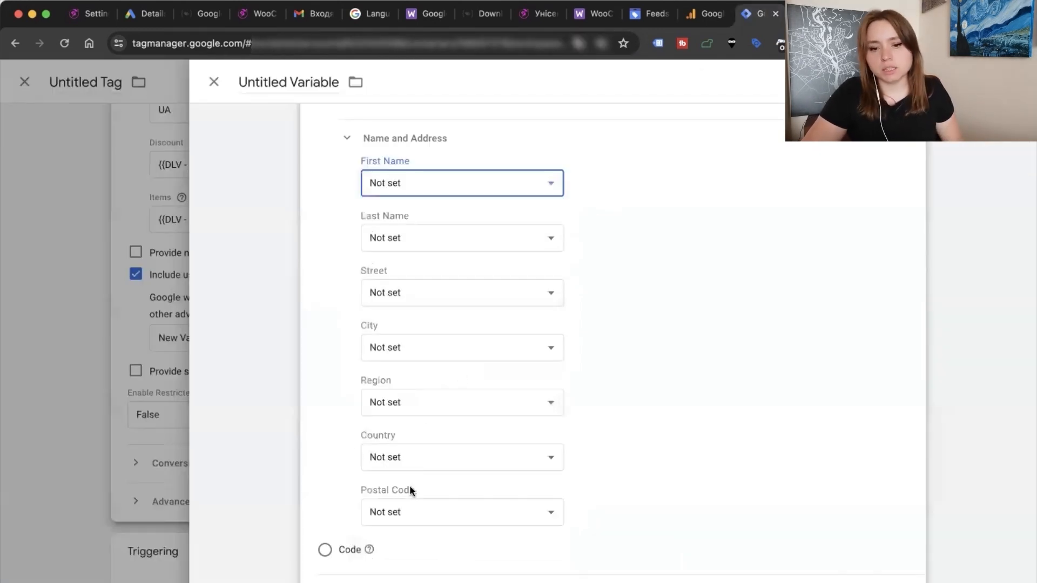
pyautogui.scroll(6, 517, 334)
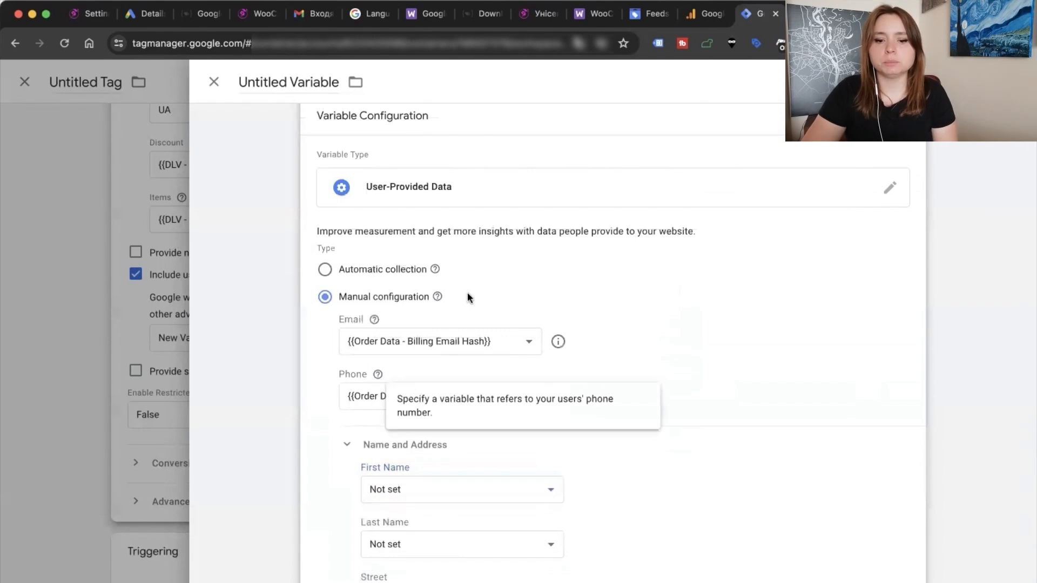
pyautogui.click(1003, 82)
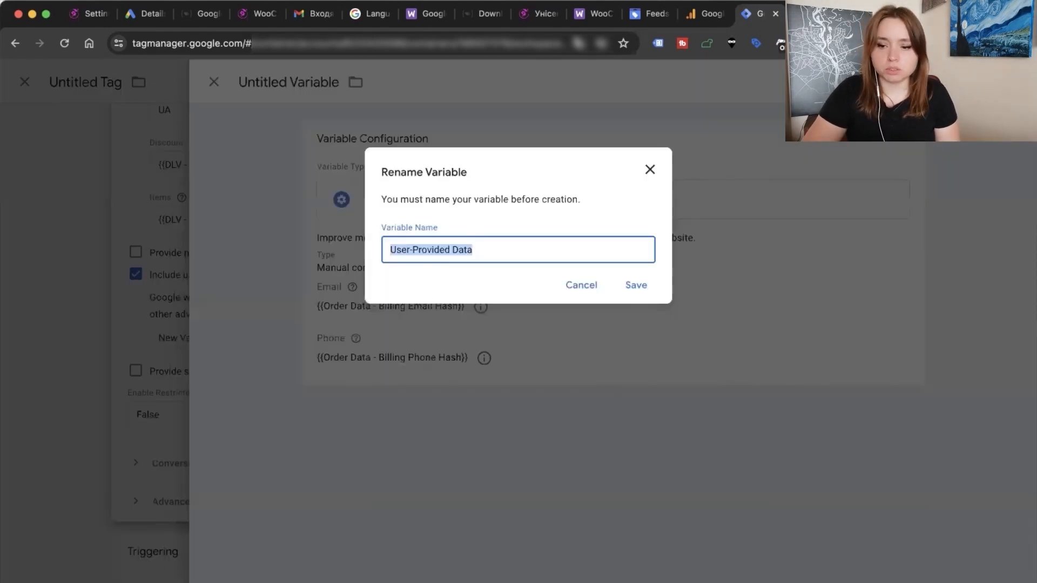
pyautogui.click(638, 286)
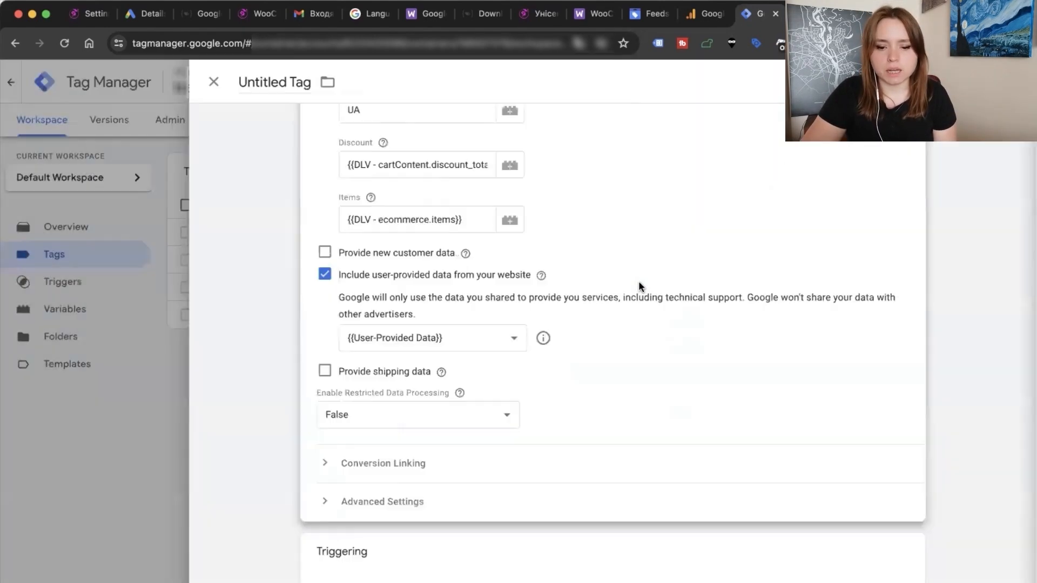
# Expand the tag's advanced consent settings and set Additional Consent Checks to No additional consent required
pyautogui.scroll(-2, 558, 407)
pyautogui.click(379, 424)
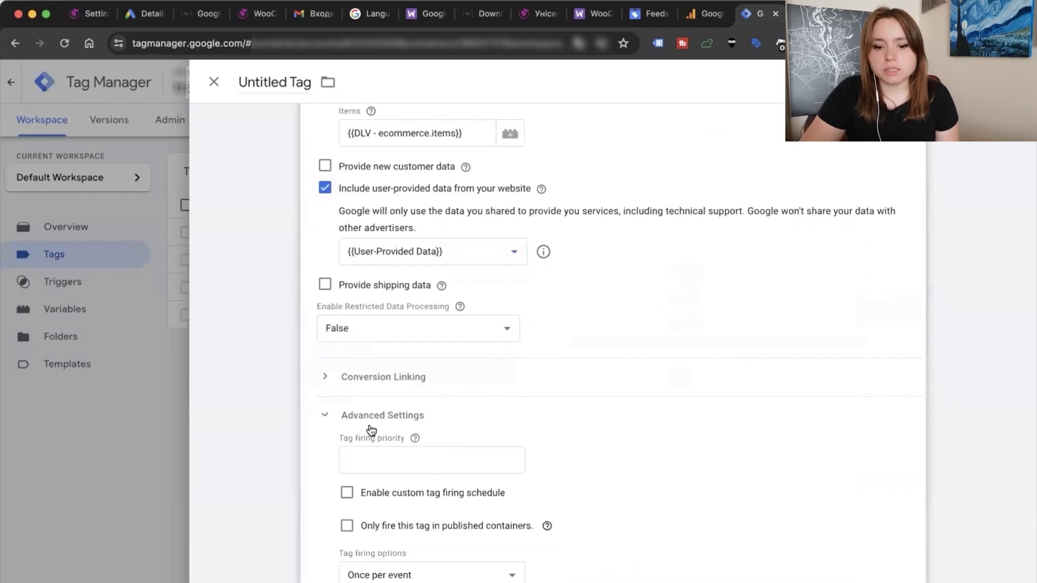
pyautogui.scroll(-6, 373, 426)
pyautogui.click(379, 361)
pyautogui.scroll(-3, 401, 393)
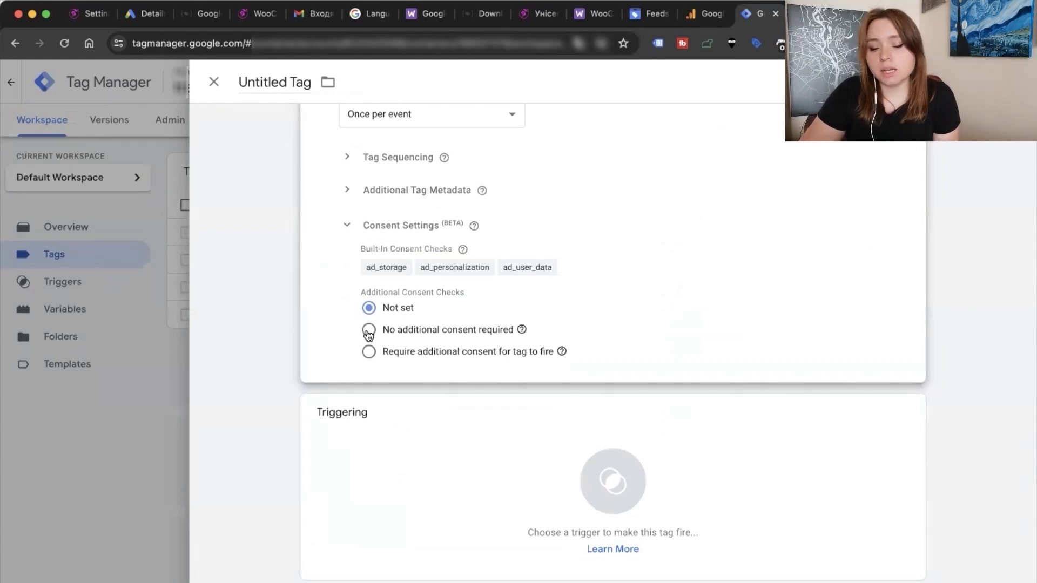
pyautogui.click(368, 331)
pyautogui.moveTo(415, 331); pyautogui.dragTo(508, 335)
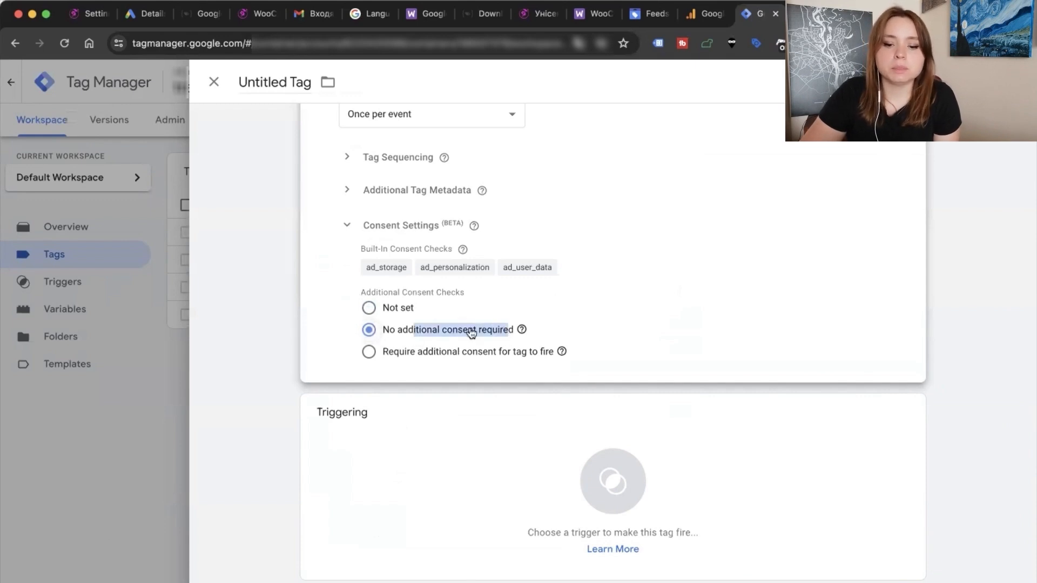
# Try requiring ad_storage as an additional consent for the tag, and switch back to No additional consent required
pyautogui.click(398, 352)
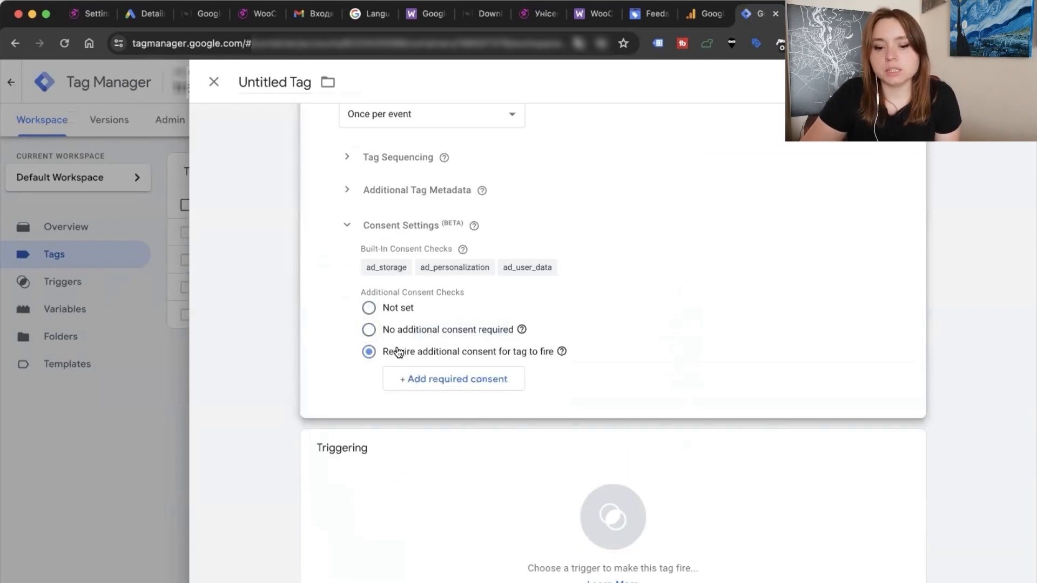
pyautogui.click(426, 382)
pyautogui.click(464, 388)
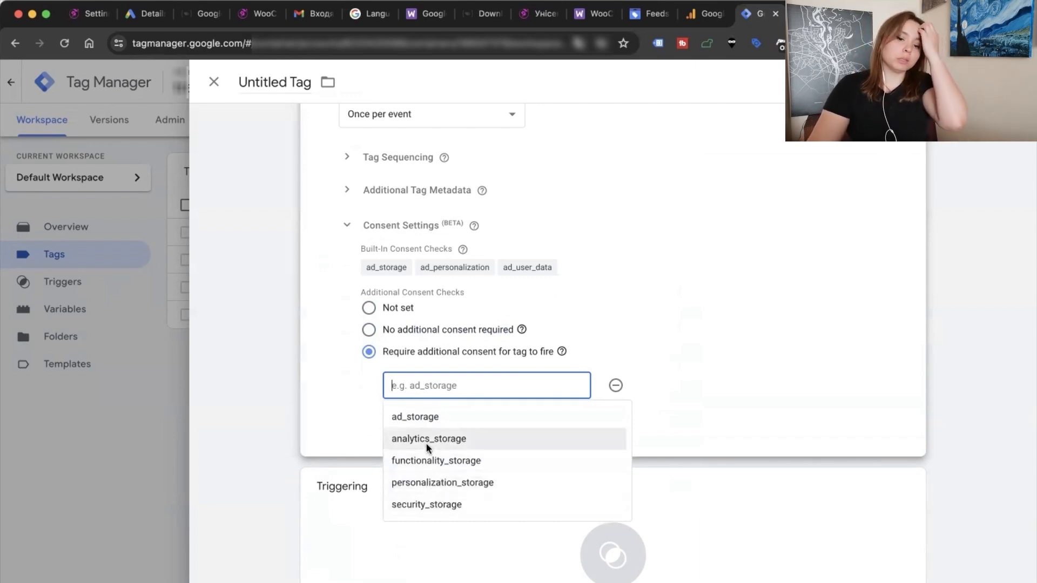
pyautogui.click(422, 415)
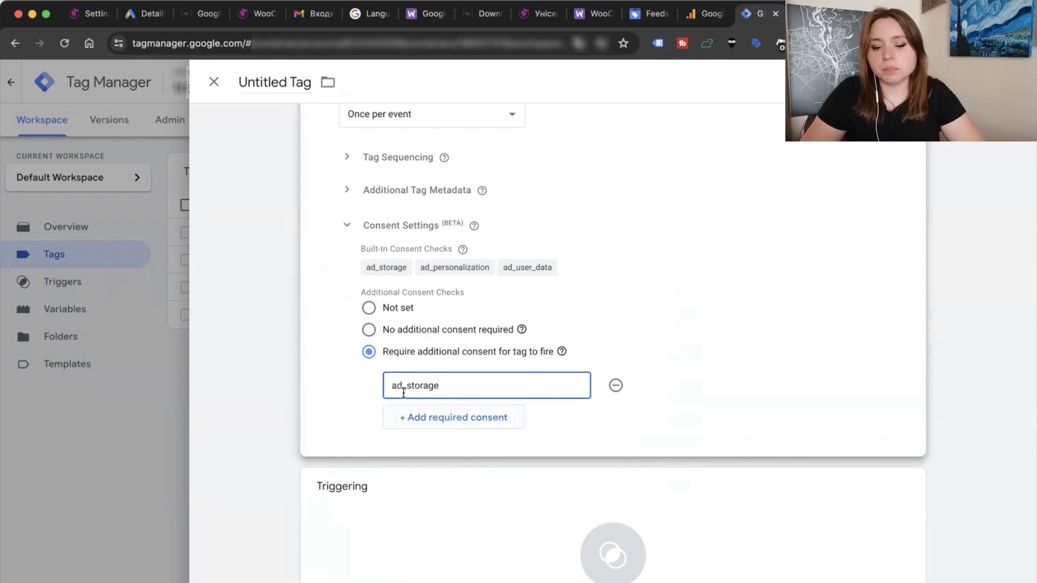
pyautogui.click(437, 390)
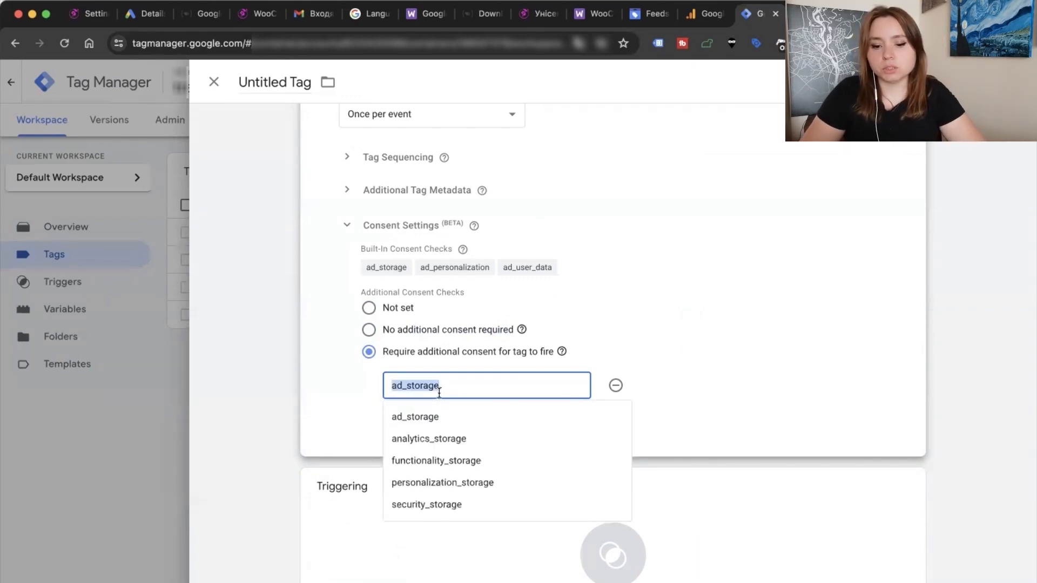
pyautogui.click(389, 331)
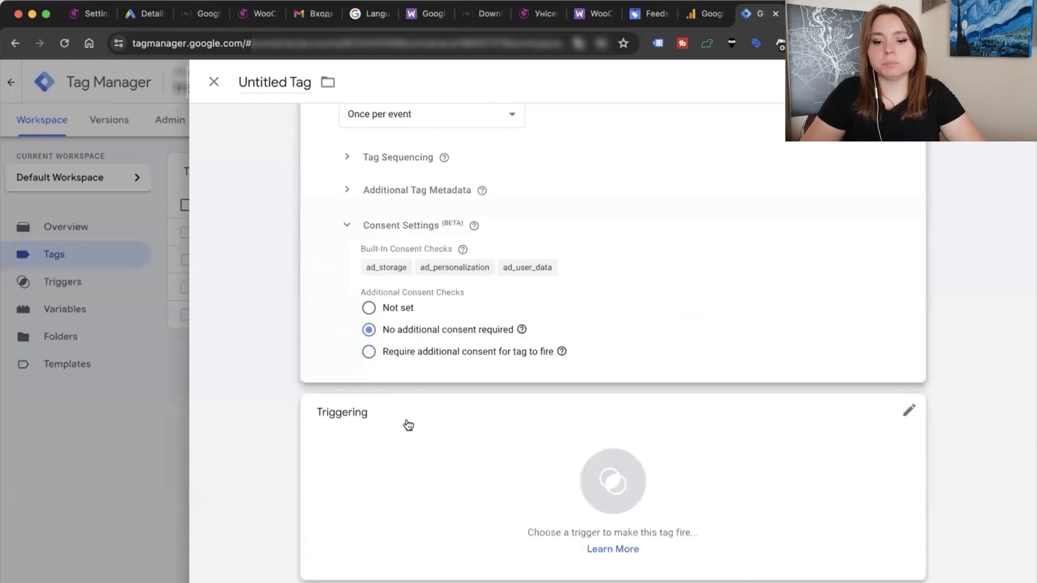
# Open the trigger selection for the tag and check the purchase event in Tag Assistant
pyautogui.click(482, 479)
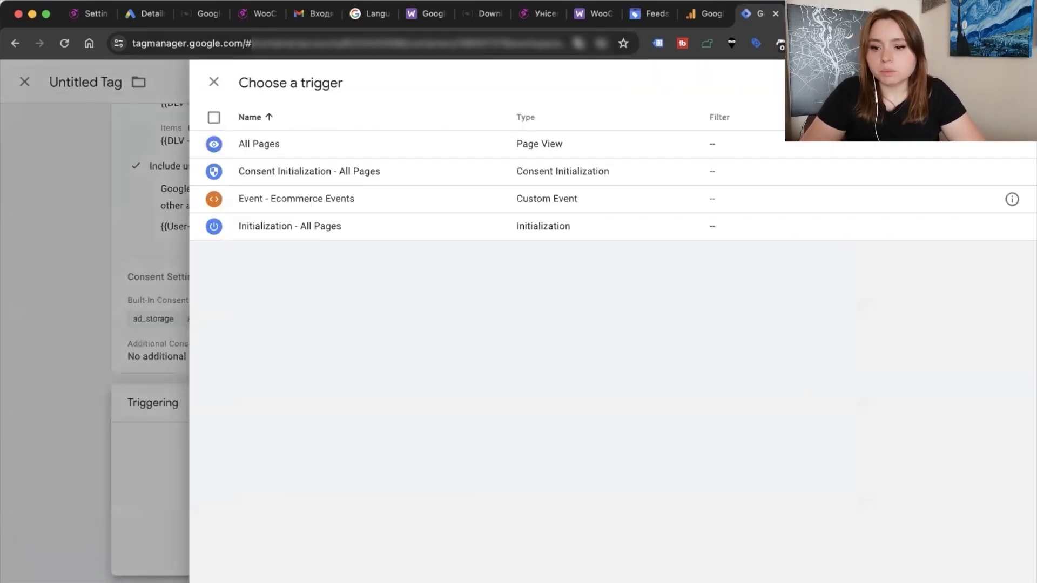
pyautogui.hotkey('ctrl', 'Tab')
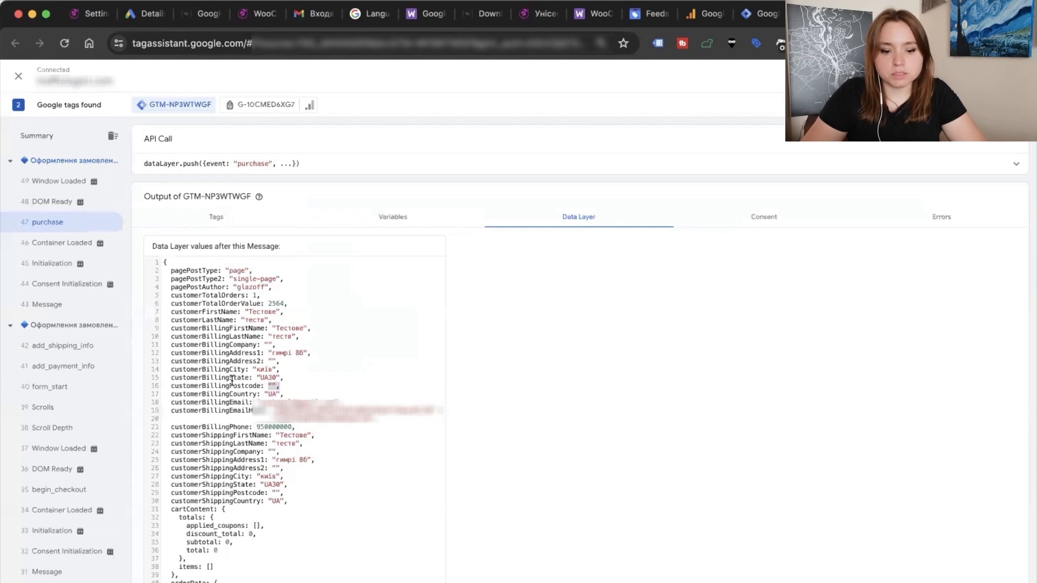
pyautogui.scroll(-5, 233, 381)
pyautogui.scroll(6, 232, 381)
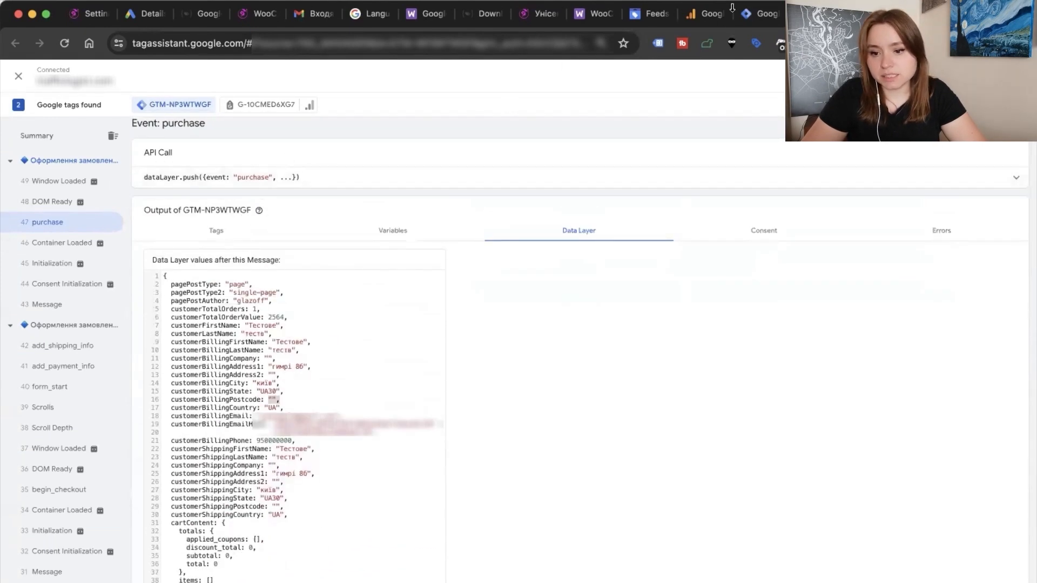
pyautogui.click(754, 16)
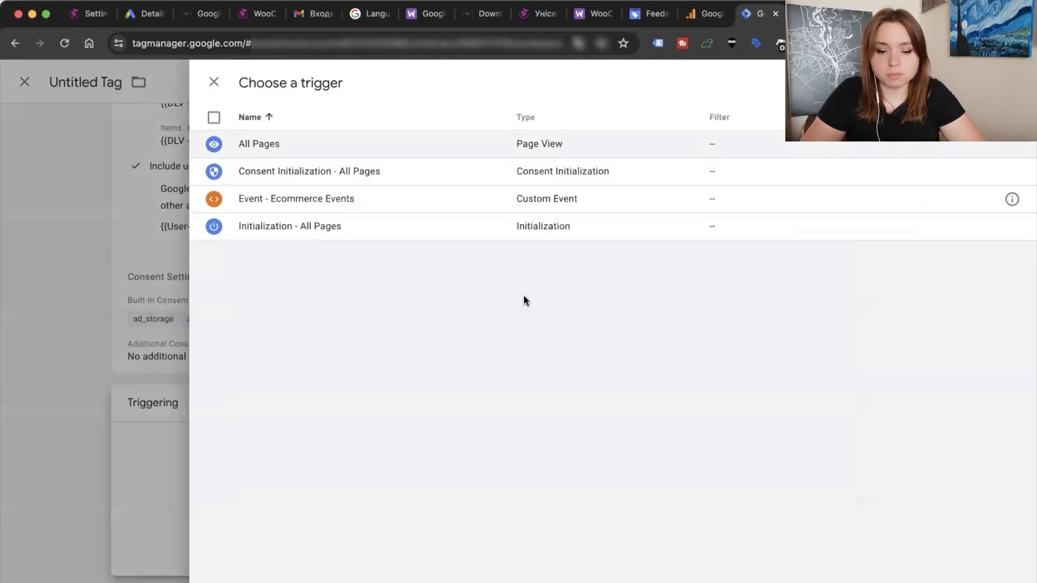
# Create a new Custom Event trigger with the event name purchase
pyautogui.click(1012, 82)
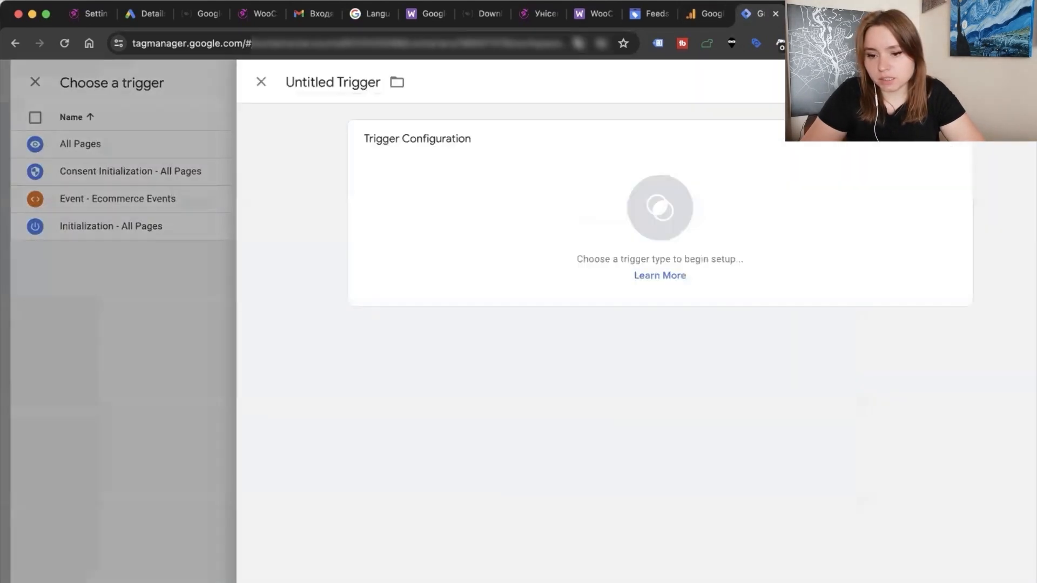
pyautogui.click(618, 177)
pyautogui.scroll(-5, 805, 476)
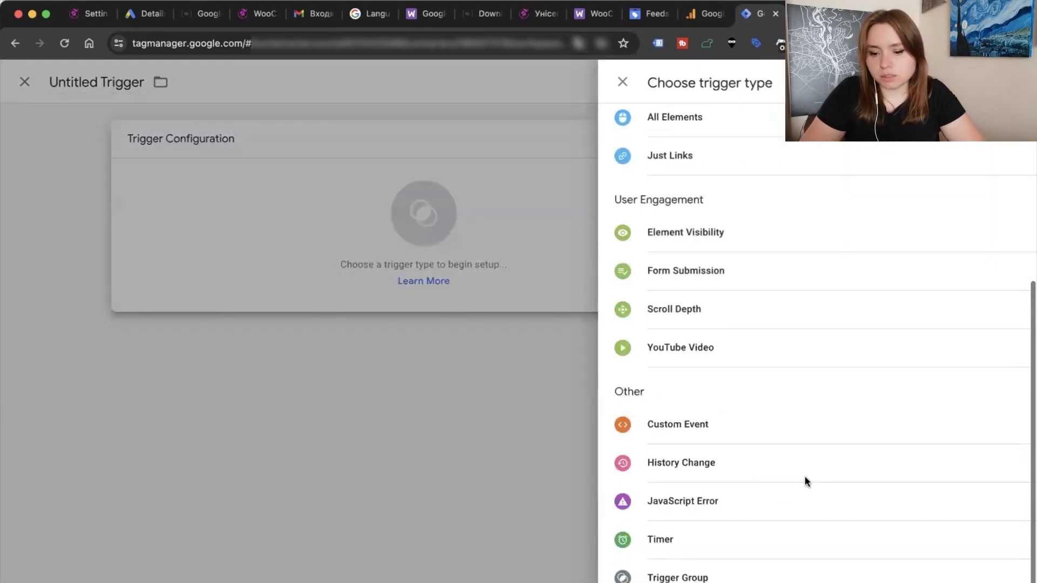
pyautogui.click(698, 436)
pyautogui.click(417, 282)
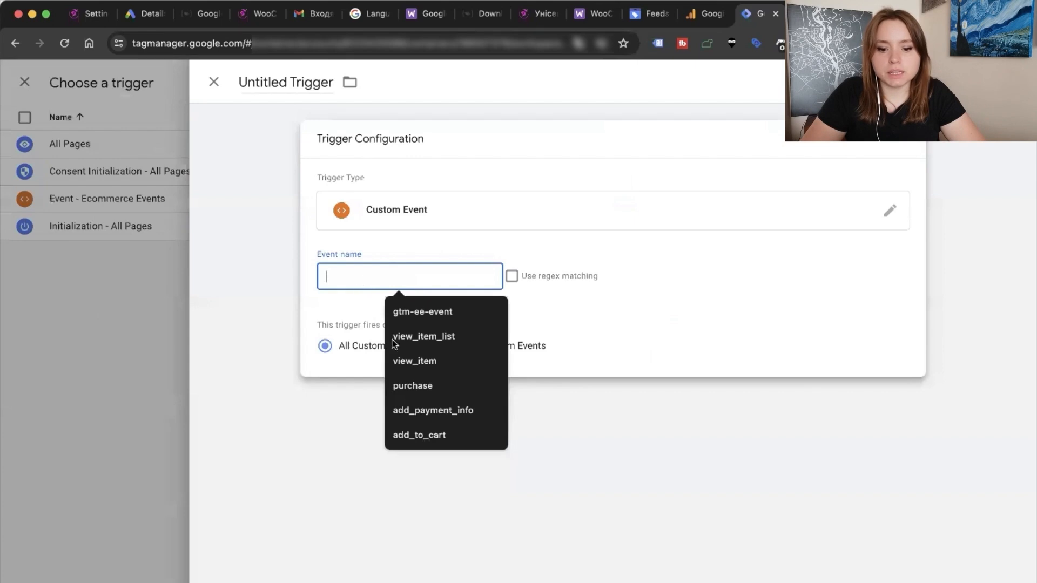
pyautogui.click(412, 386)
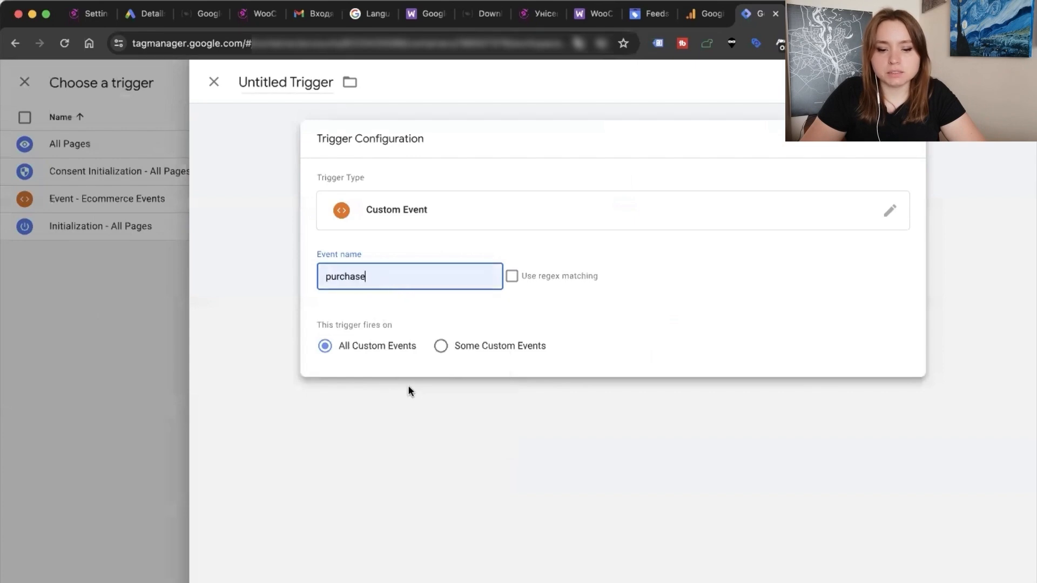
# Name the trigger "EEC -purchase" using the copied event name and save it as the tag's firing trigger
pyautogui.doubleClick(346, 282)
pyautogui.hotkey('ctrl', 'c')
pyautogui.click(251, 79)
pyautogui.write('EEC')
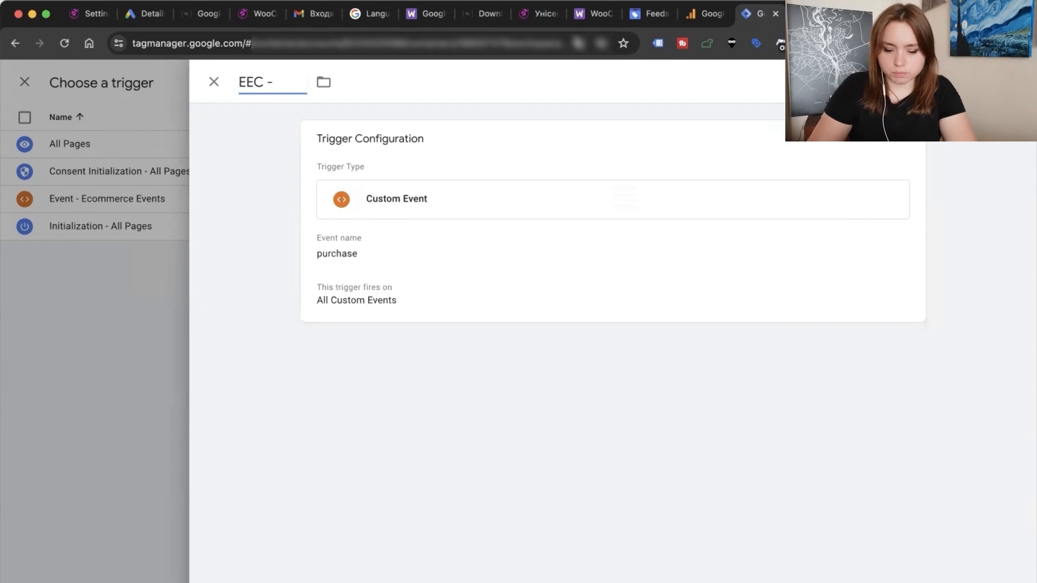
pyautogui.write(' -')
pyautogui.hotkey('ctrl', 'v')
pyautogui.click(1006, 81)
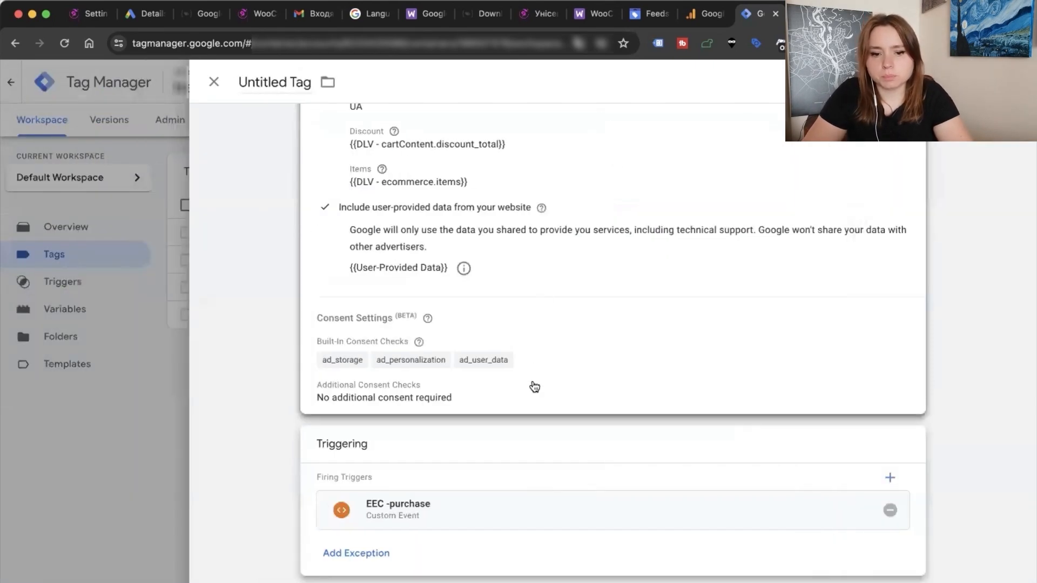
# Save the new tag under the name "Purchase google ads"
pyautogui.rightClick(530, 385)
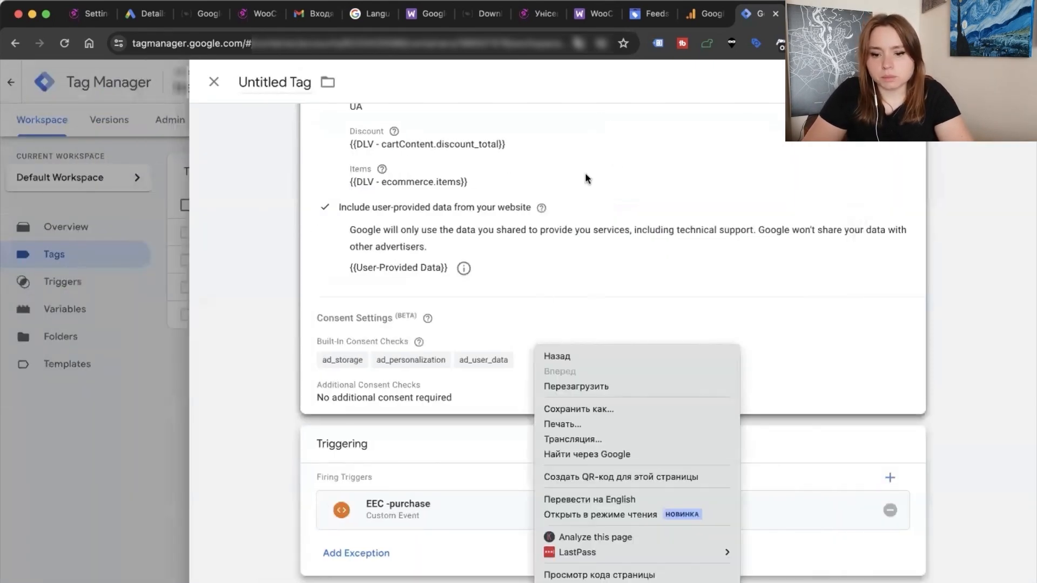
pyautogui.click(1006, 82)
pyautogui.click(1006, 81)
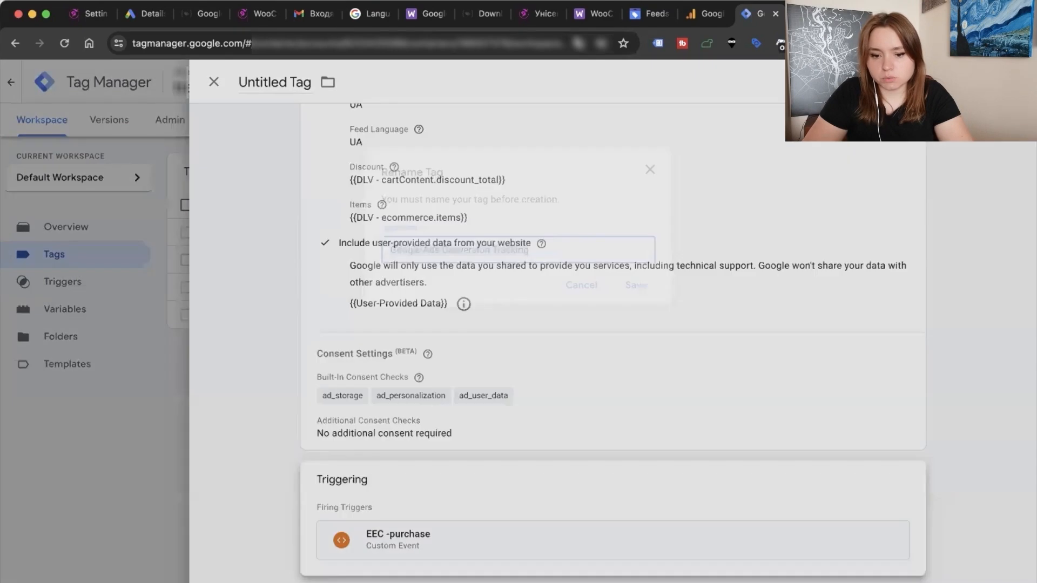
pyautogui.click(474, 252)
pyautogui.moveTo(539, 250); pyautogui.dragTo(305, 257)
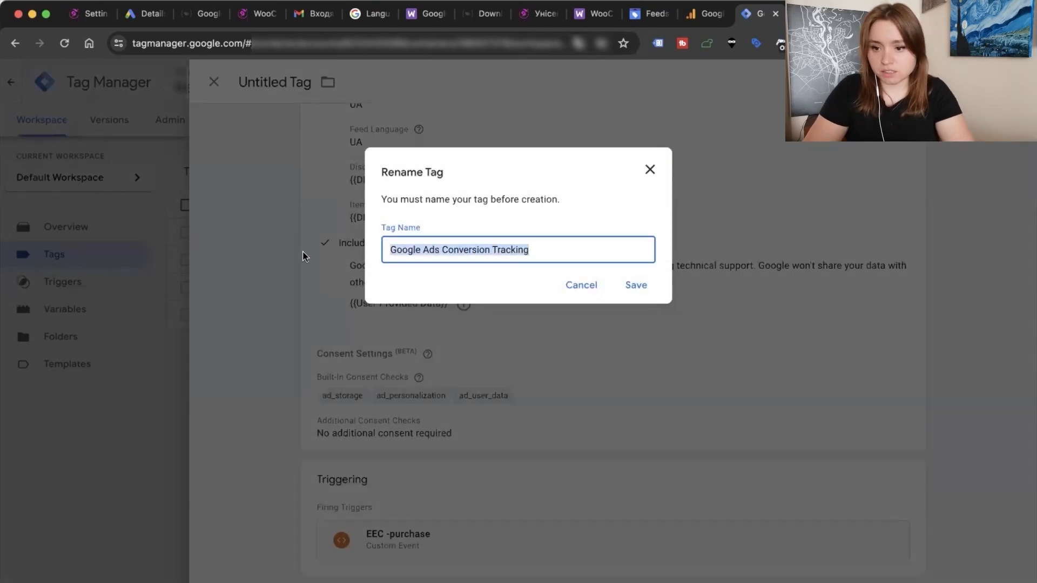
pyautogui.write('Pur')
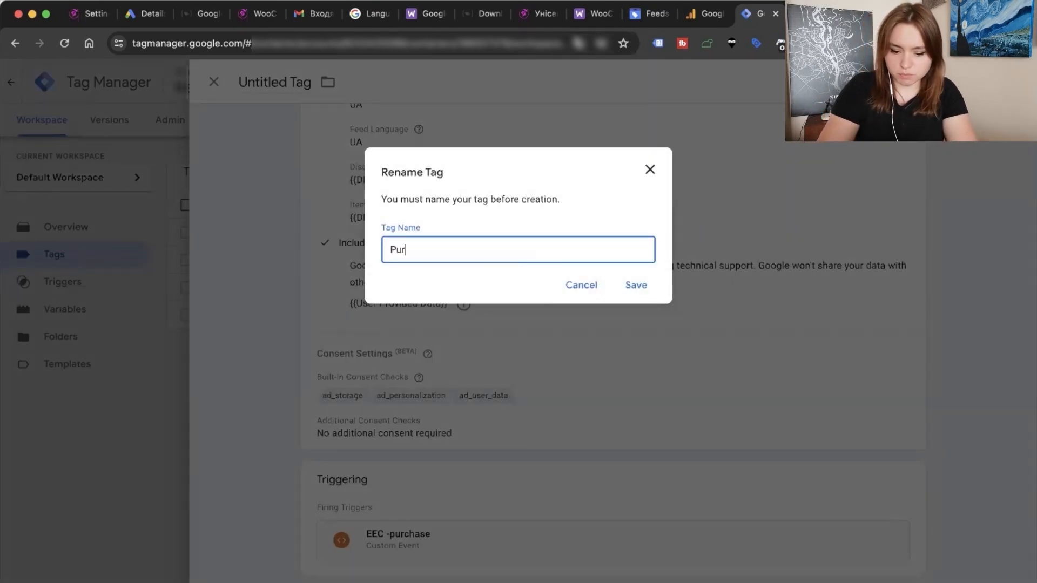
pyautogui.write('chase google ads')
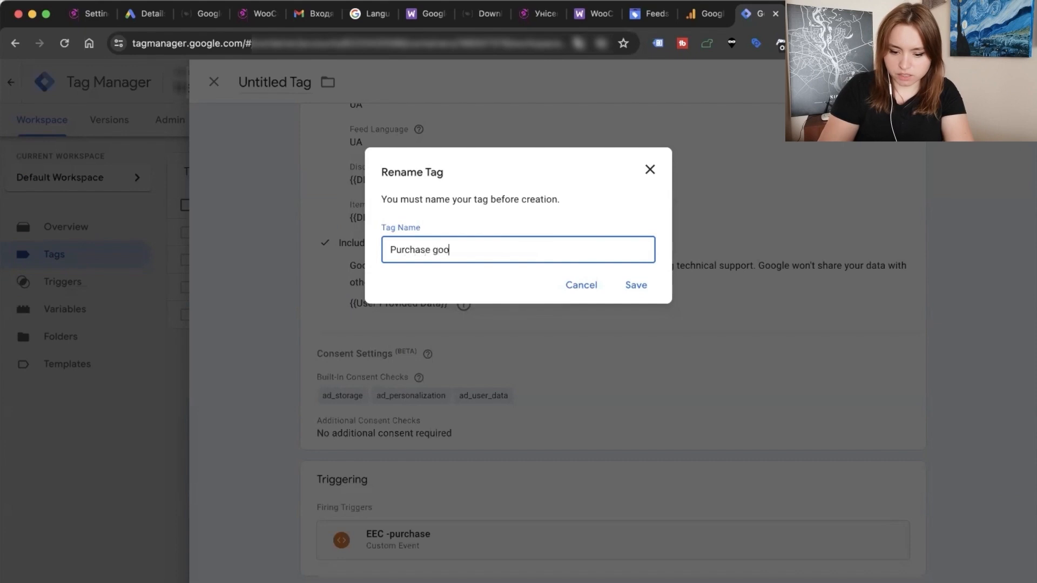
pyautogui.click(643, 285)
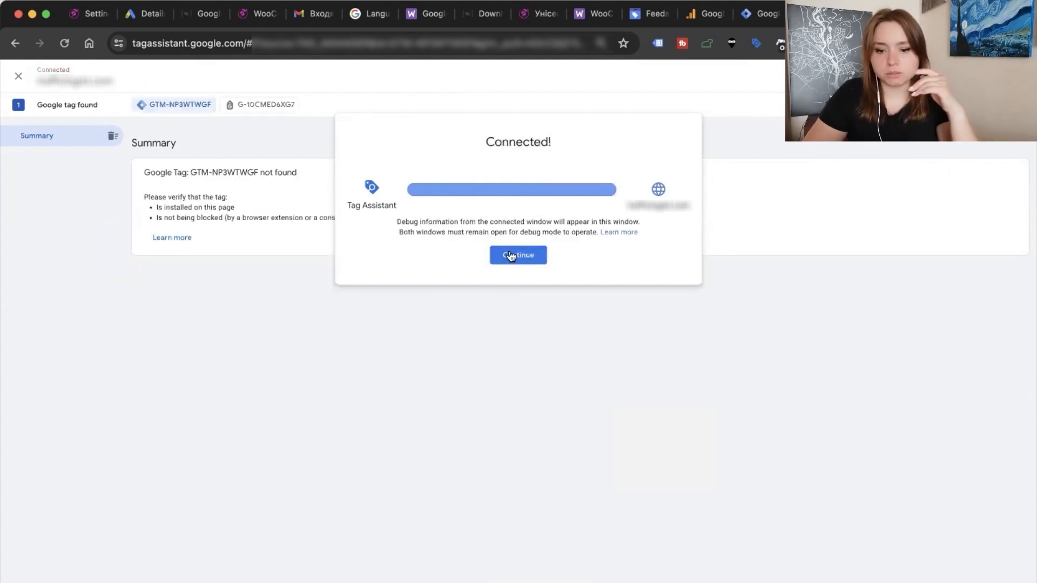
# Leave the current Tag Assistant session and restart the preview of container GTM-NP3WTWGF
pyautogui.click(516, 255)
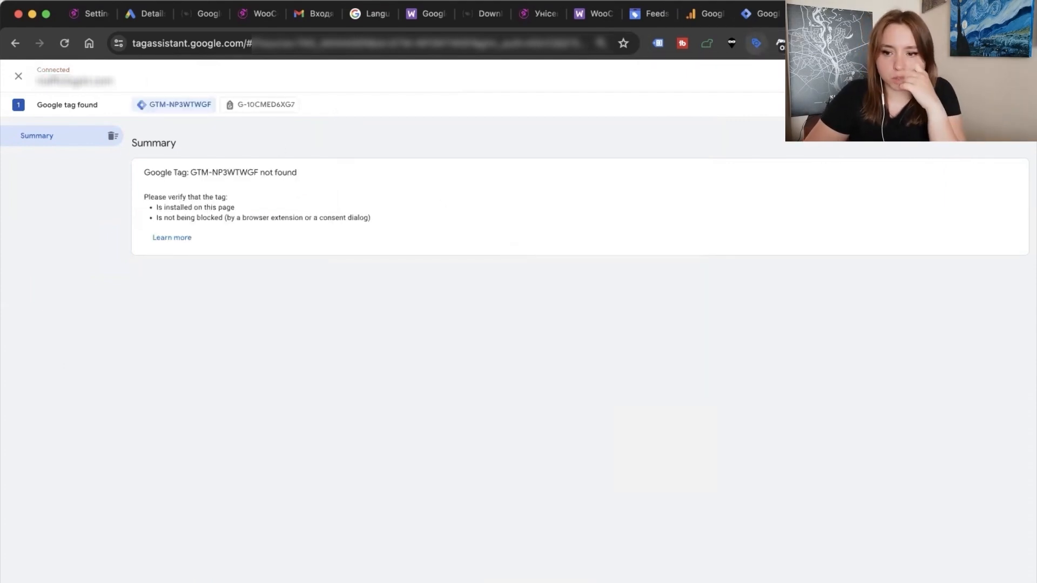
pyautogui.click(876, 14)
pyautogui.click(837, 13)
pyautogui.click(762, 18)
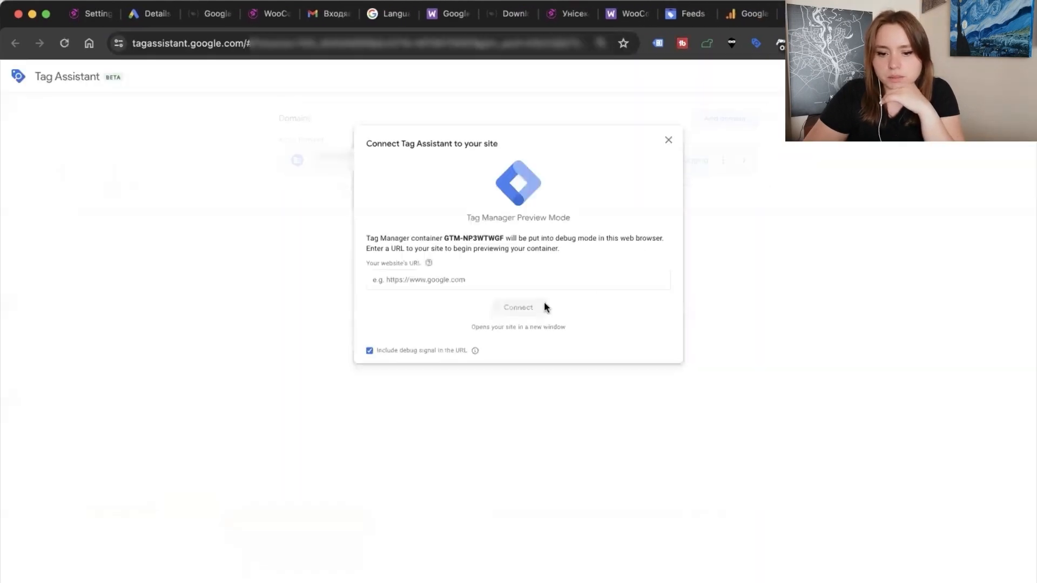
# Connect Tag Assistant to the store using the copied URL of the Унісекс category page
pyautogui.click(504, 284)
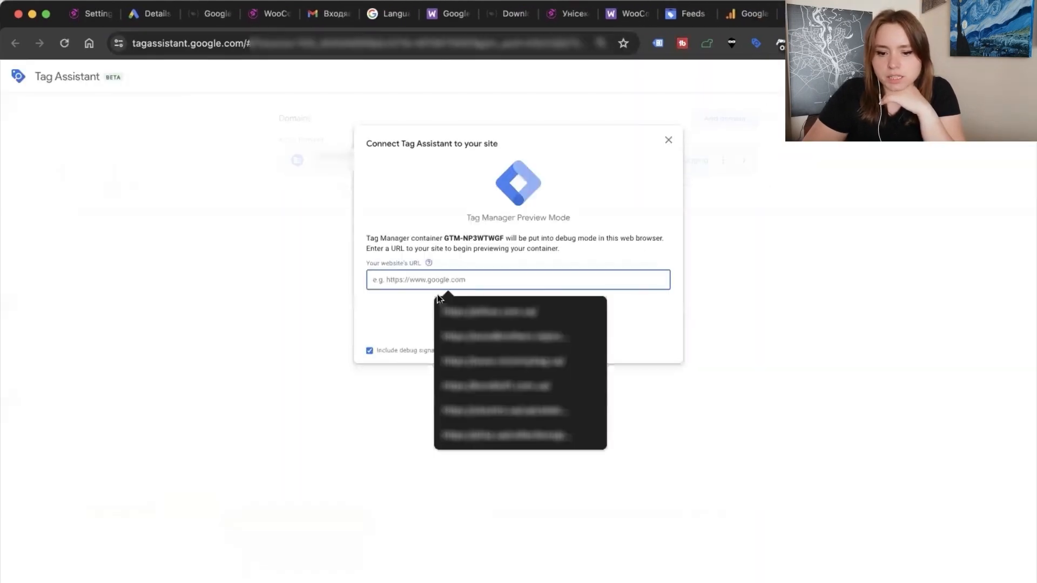
pyautogui.click(568, 14)
pyautogui.click(391, 34)
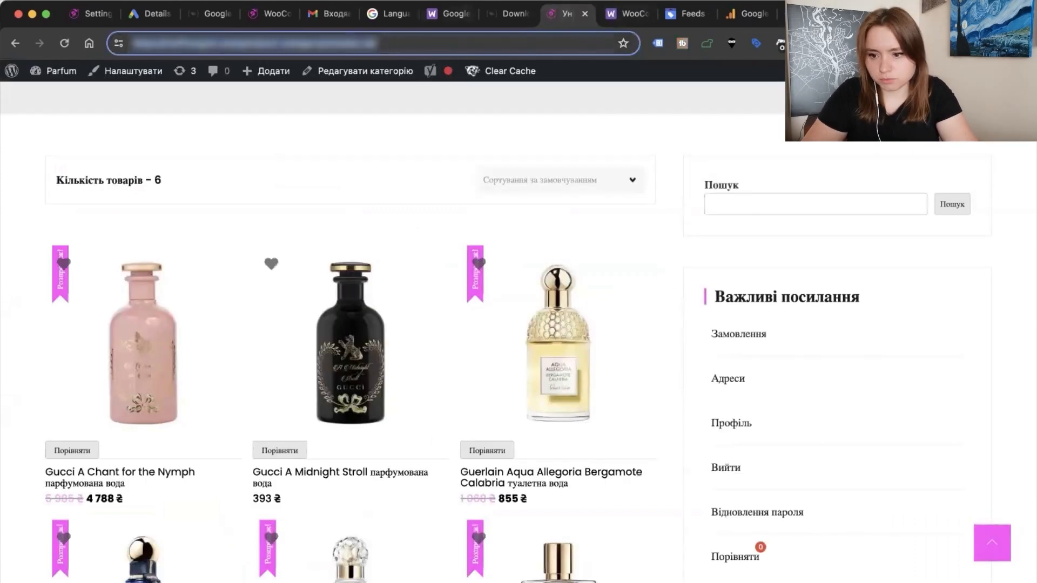
pyautogui.press('super+c')
pyautogui.click(867, 14)
pyautogui.press('super+v')
pyautogui.press('Return')
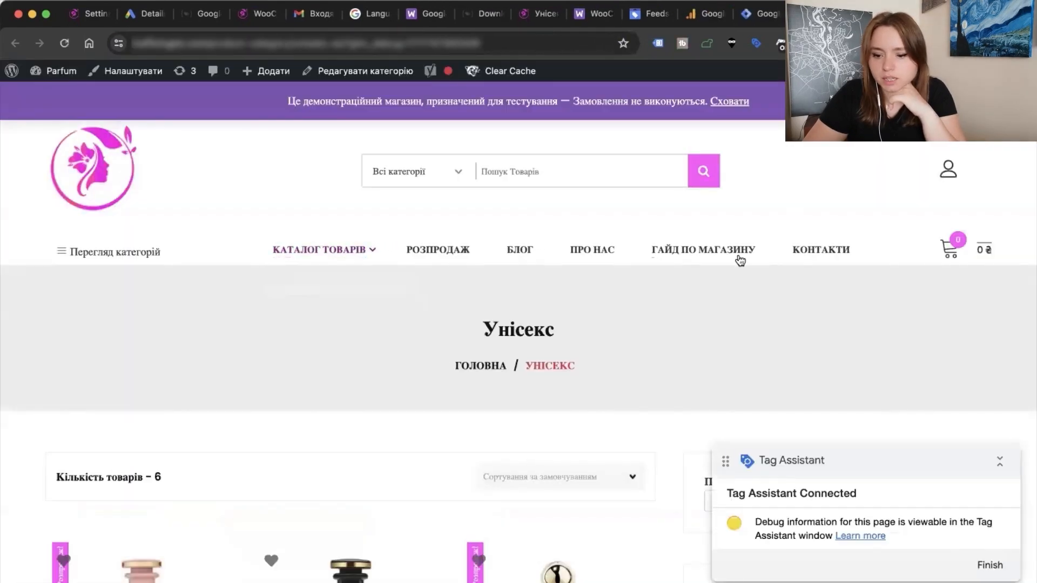
# Open the Guerlain Aqua Allegoria Bergamote Calabria product and add it to the cart twice
pyautogui.scroll(-3, 593, 382)
pyautogui.scroll(-5, 594, 381)
pyautogui.click(533, 203)
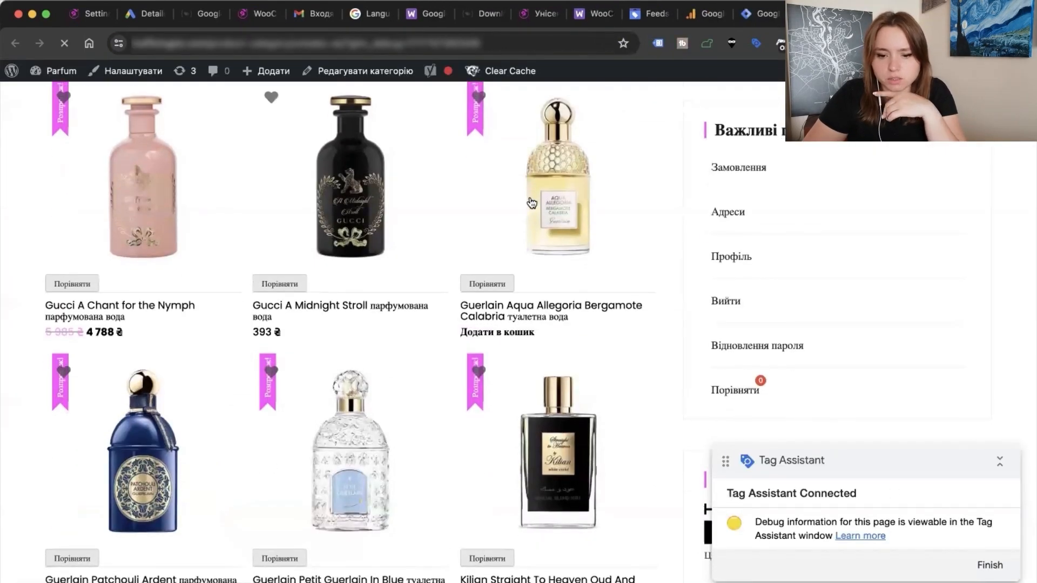
pyautogui.scroll(-4, 475, 371)
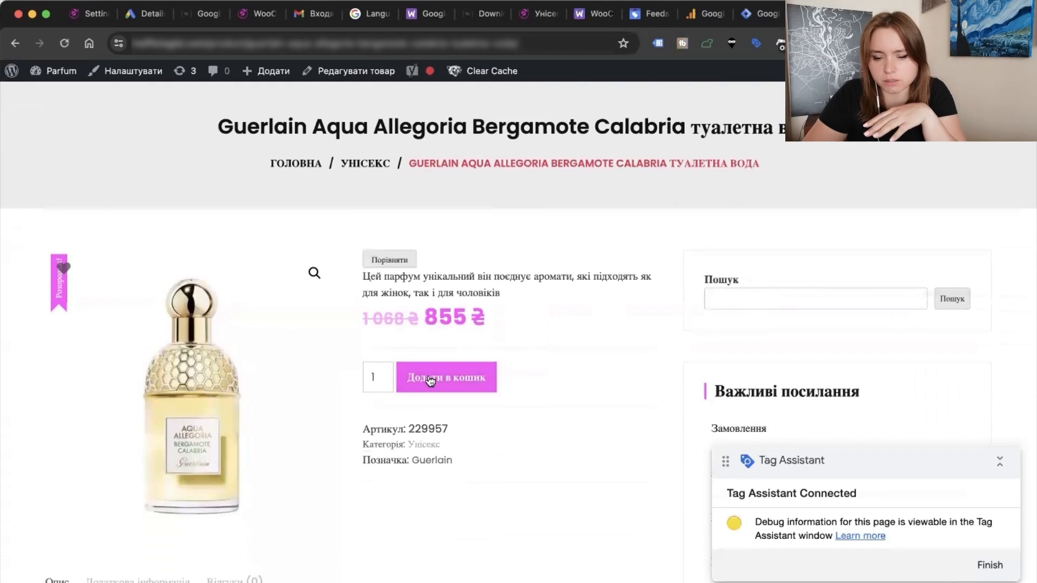
pyautogui.click(431, 380)
pyautogui.scroll(-5, 504, 448)
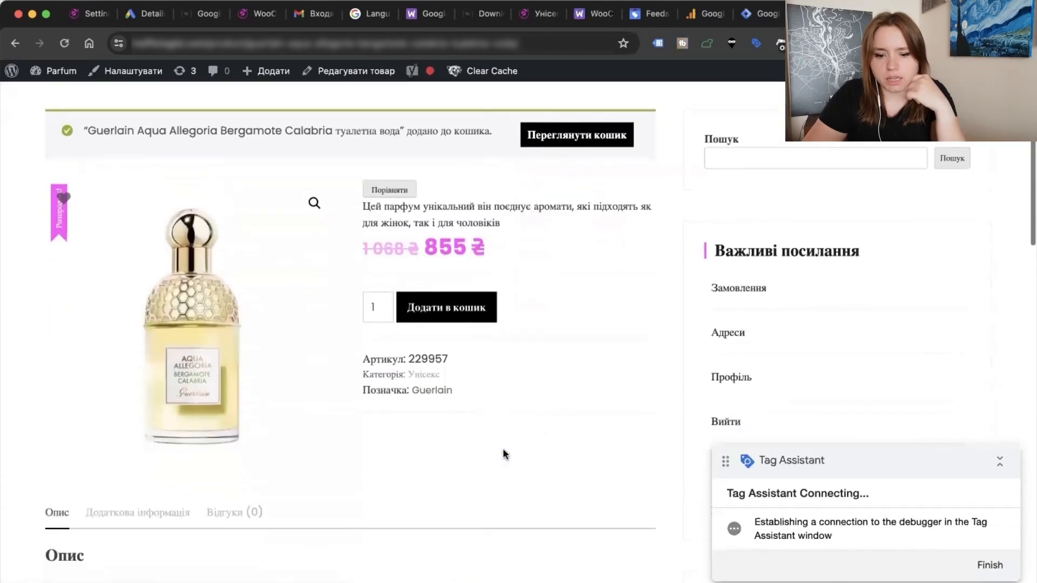
pyautogui.click(455, 306)
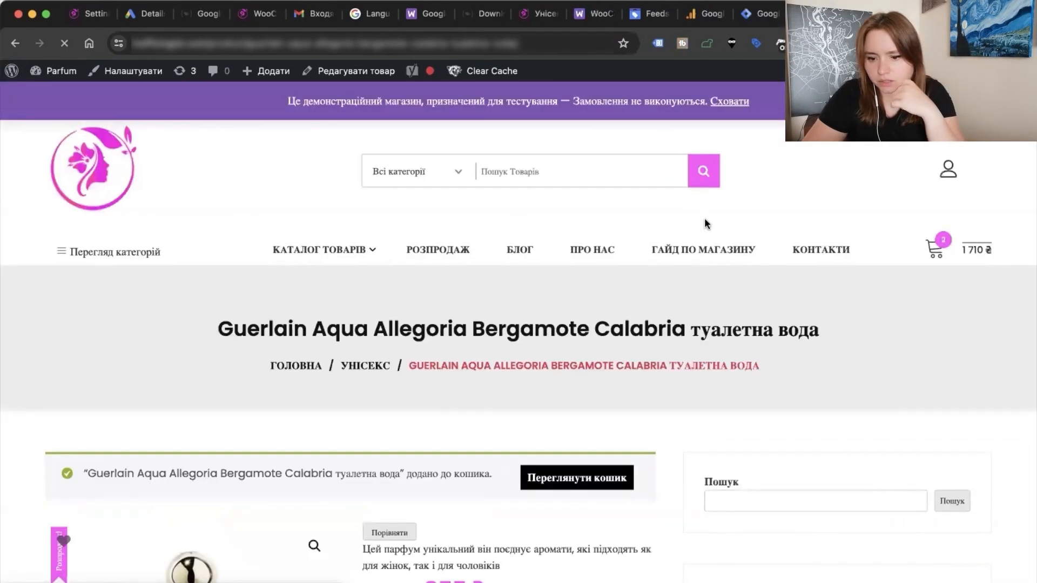
pyautogui.rightClick(704, 218)
pyautogui.click(783, 371)
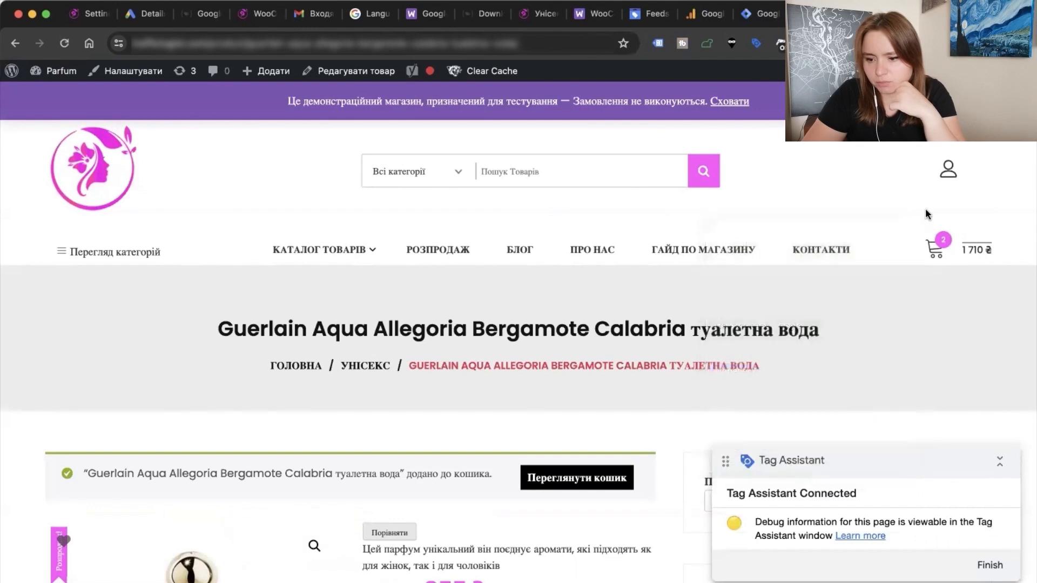
# Open the shopping cart and proceed to checkout with pickup (Самовивіз) as the delivery method
pyautogui.click(935, 248)
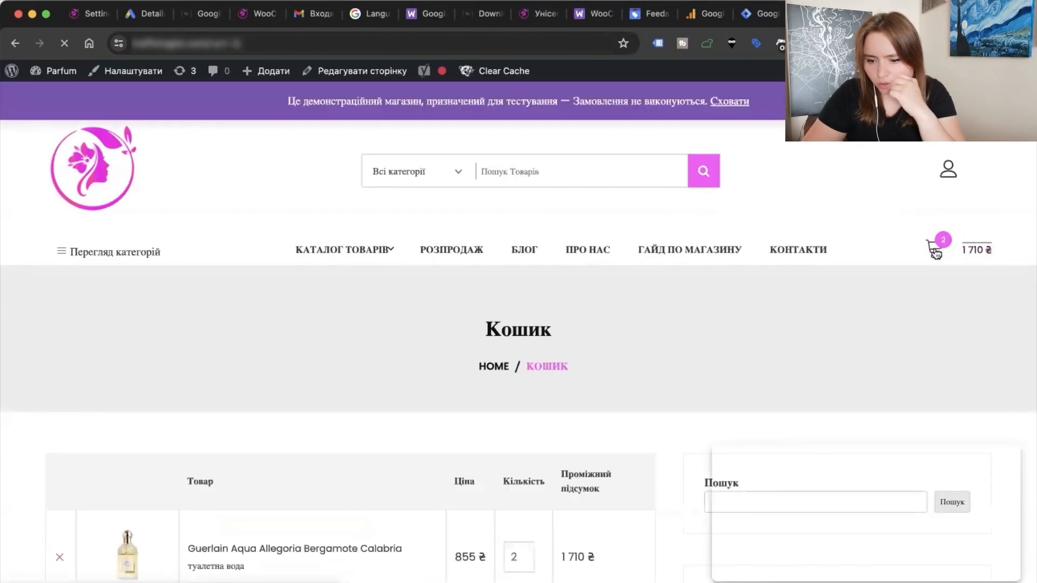
pyautogui.scroll(-15, 569, 417)
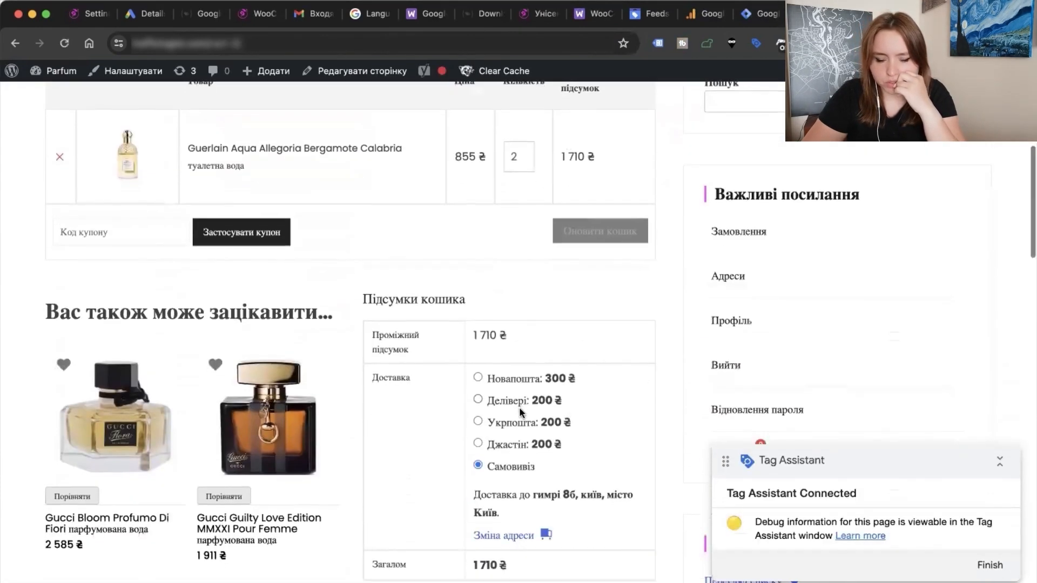
pyautogui.click(586, 149)
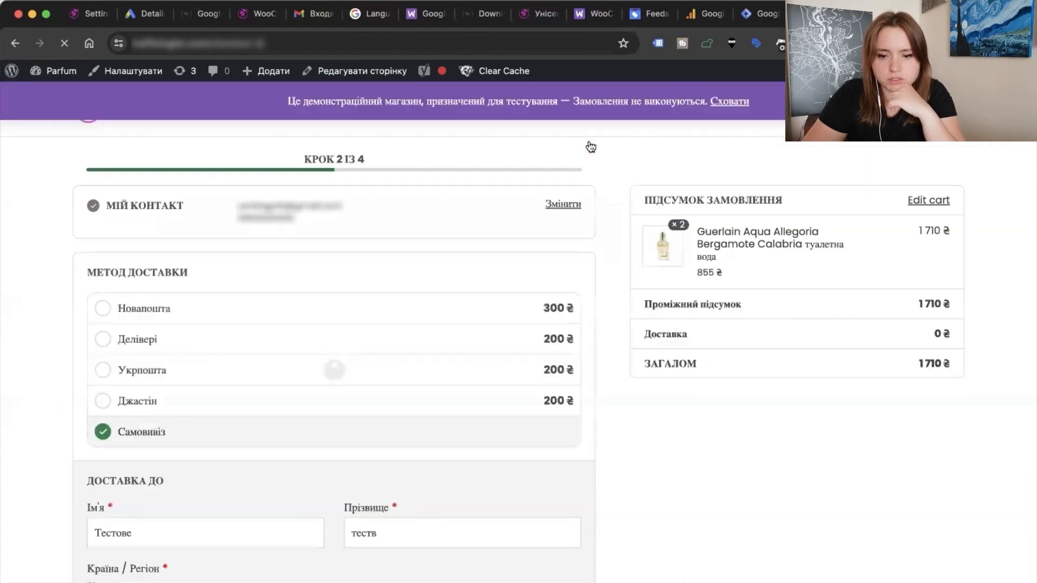
# Keep the prefilled delivery details and continue through billing to the payment stage of the checkout
pyautogui.scroll(-7, 208, 412)
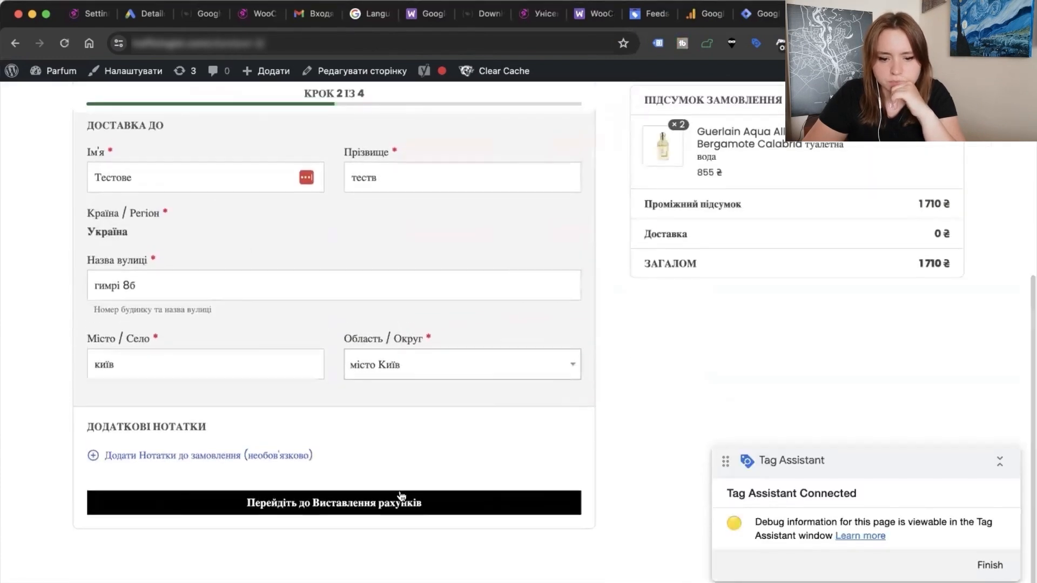
pyautogui.click(398, 509)
pyautogui.click(357, 502)
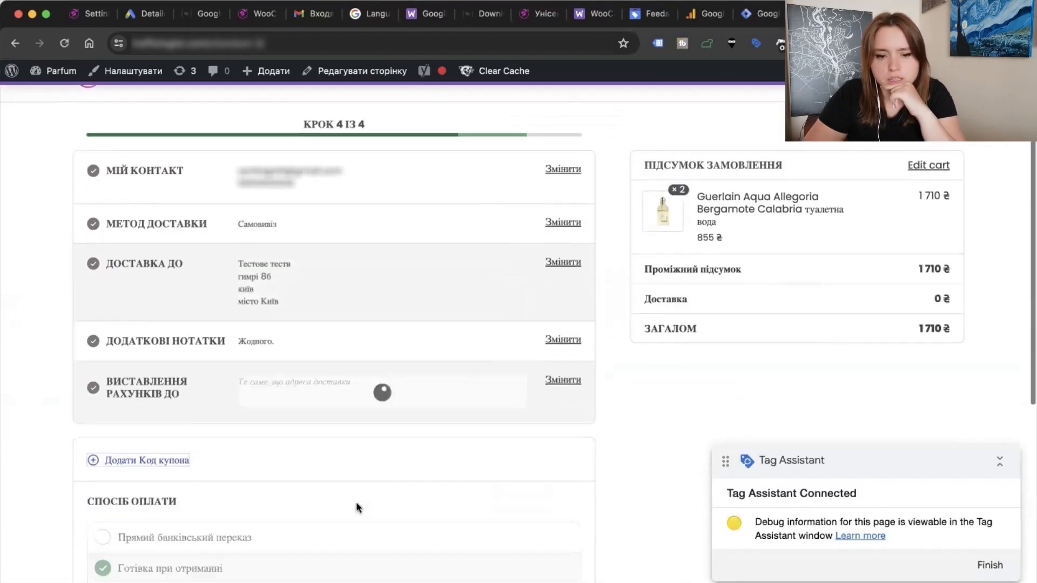
# Accept the store's terms and conditions and place the test order with cash on delivery
pyautogui.click(317, 494)
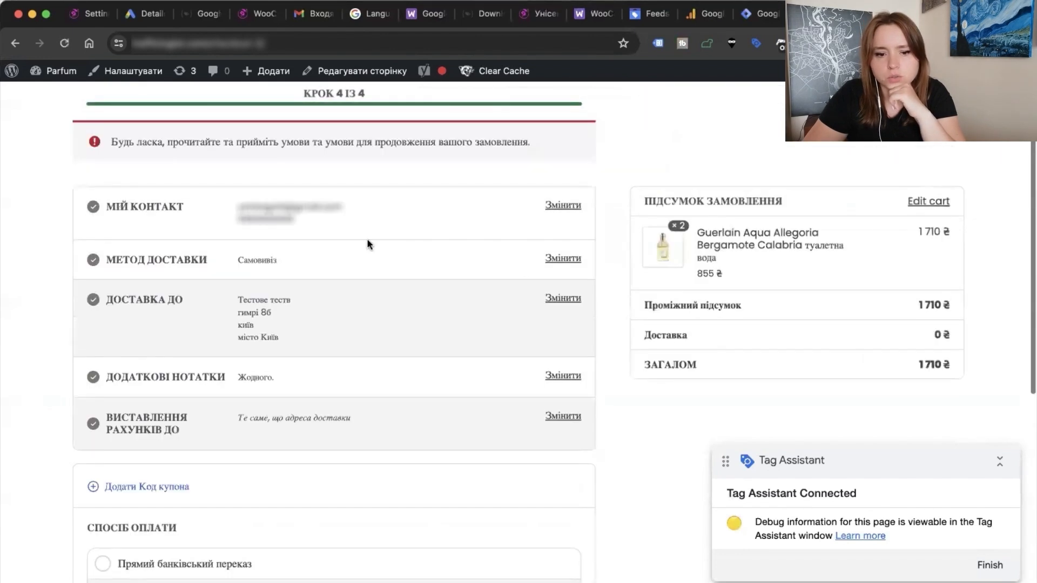
pyautogui.scroll(-5, 367, 238)
pyautogui.scroll(-2, 282, 420)
pyautogui.click(91, 443)
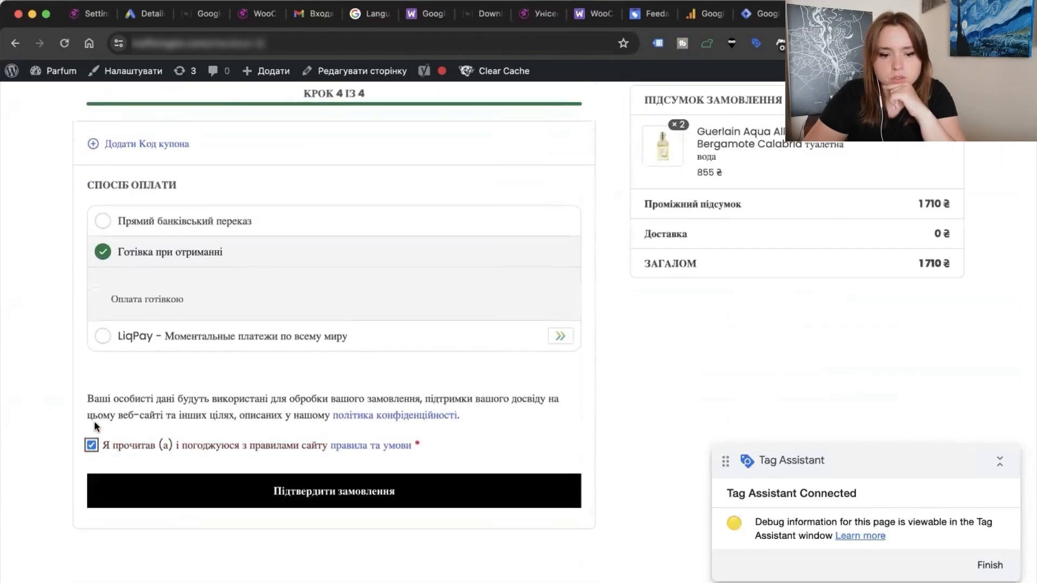
pyautogui.click(273, 491)
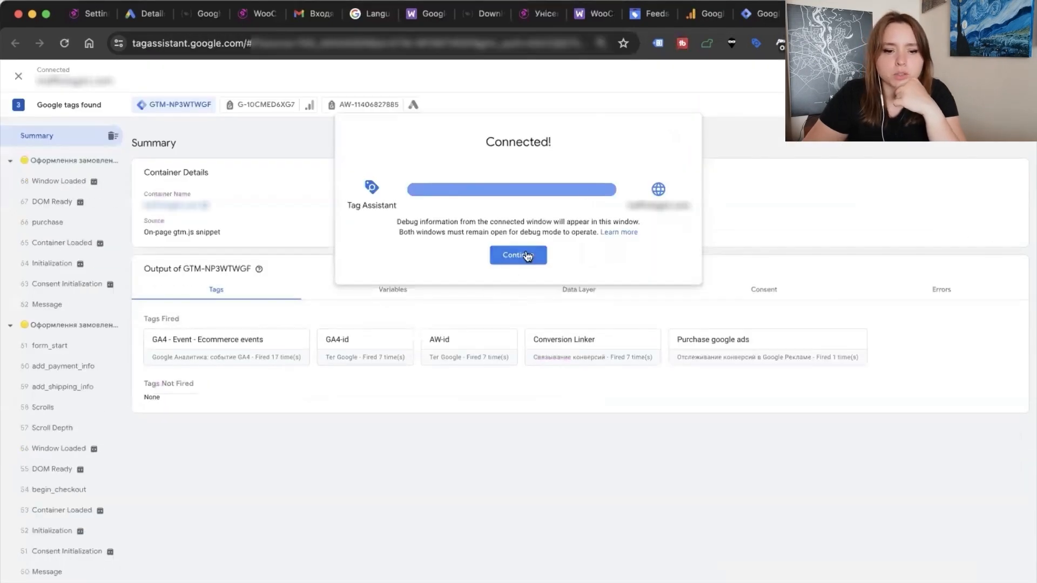
# Continue into the Tag Assistant debug session and check the fired tags for the purchase event and in the summary
pyautogui.click(524, 255)
pyautogui.click(29, 229)
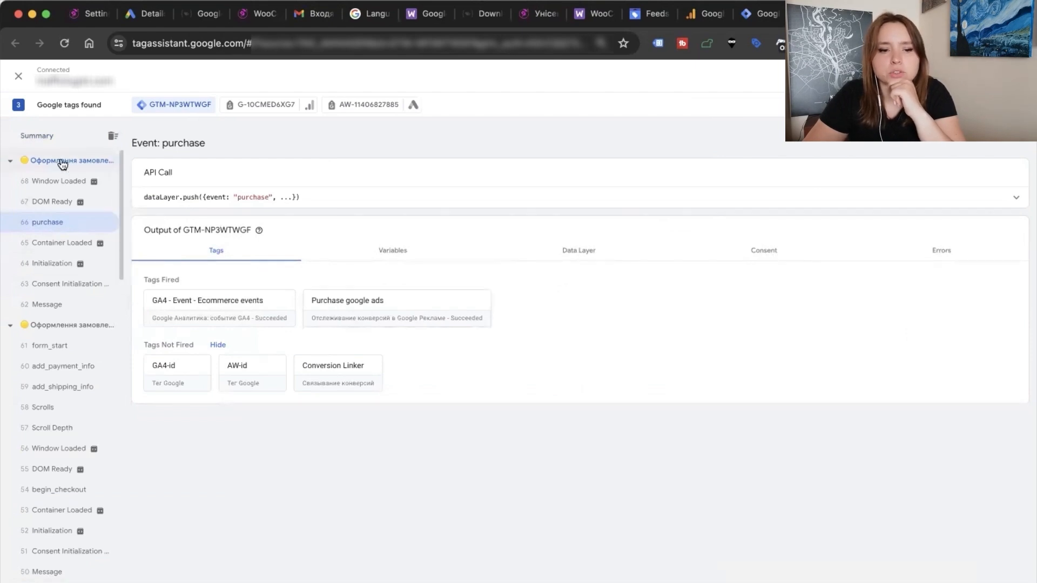
pyautogui.click(43, 135)
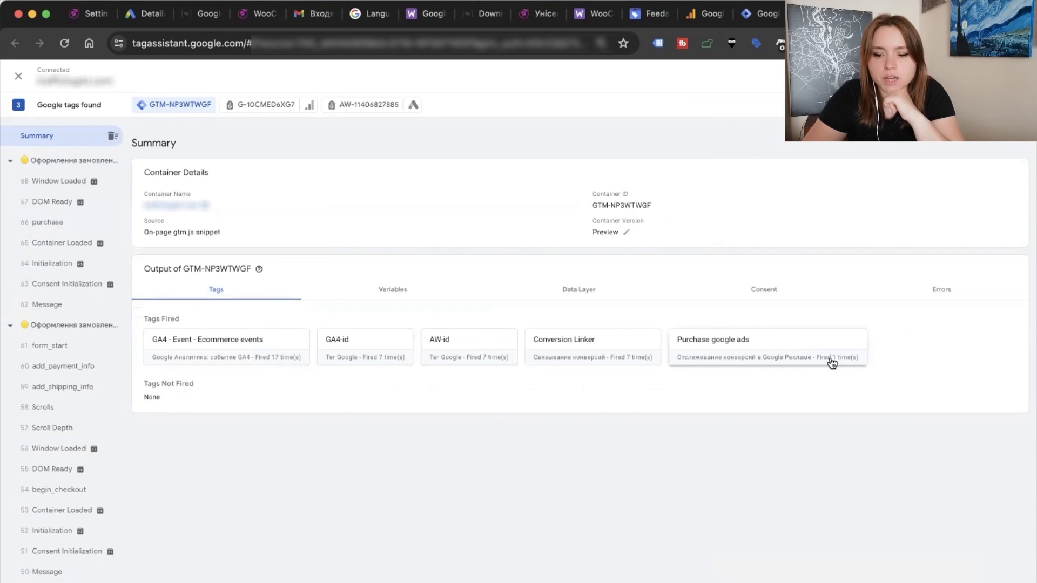
# Open the Purchase google ads tag's details for the purchase event and expand all its properties
pyautogui.click(773, 364)
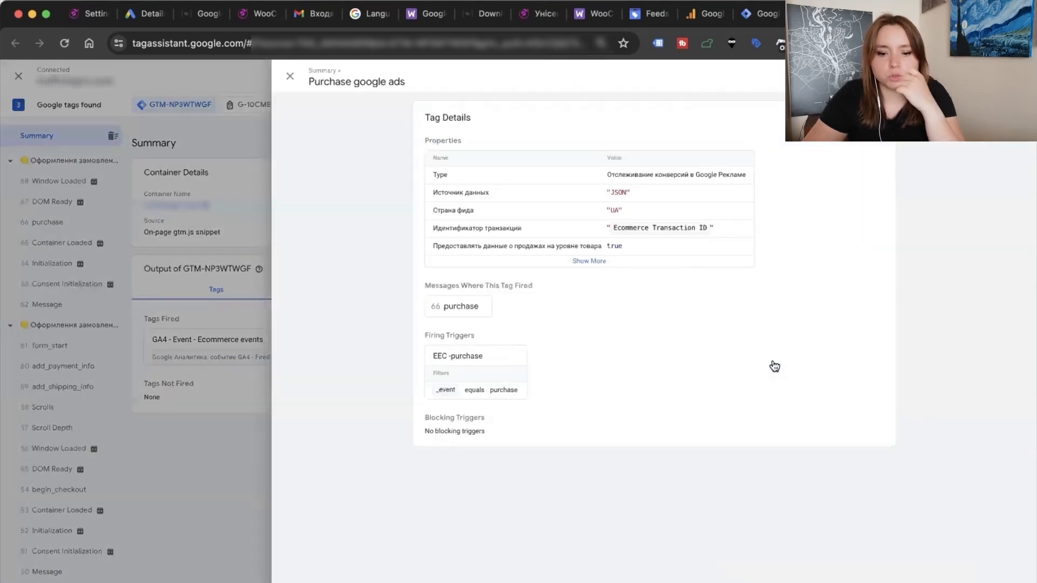
pyautogui.click(455, 306)
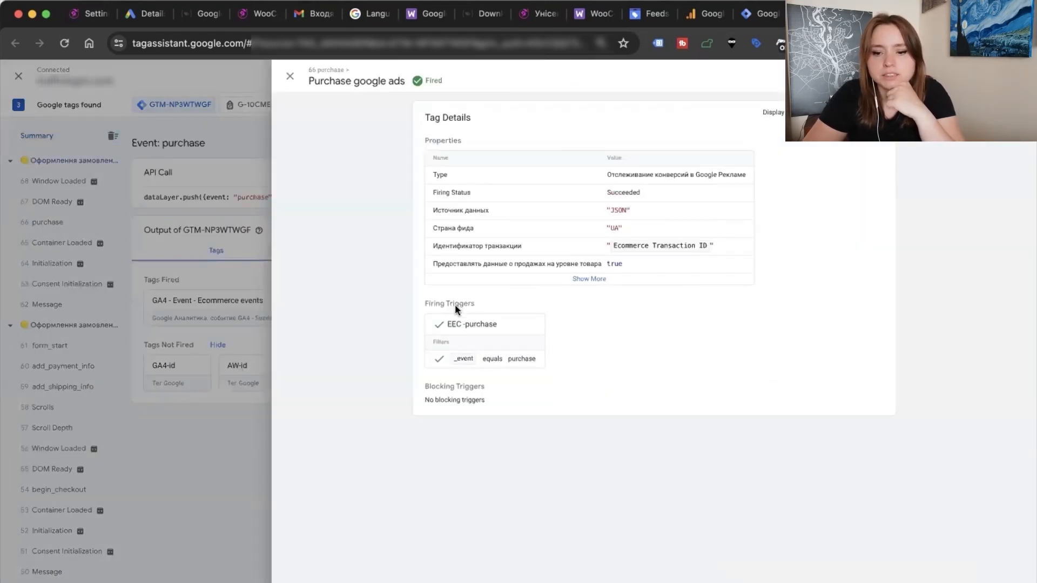
pyautogui.click(586, 280)
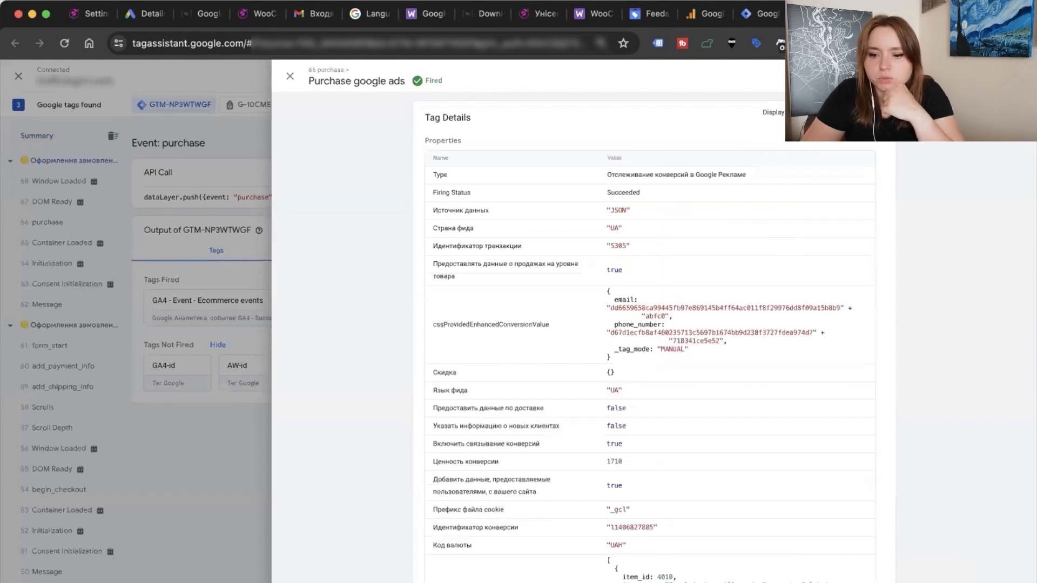
# Examine the tag's transaction ID, user-provided data, conversion value, currency and item values sent with the purchase
pyautogui.scroll(-1, 759, 247)
pyautogui.moveTo(611, 203); pyautogui.dragTo(632, 208)
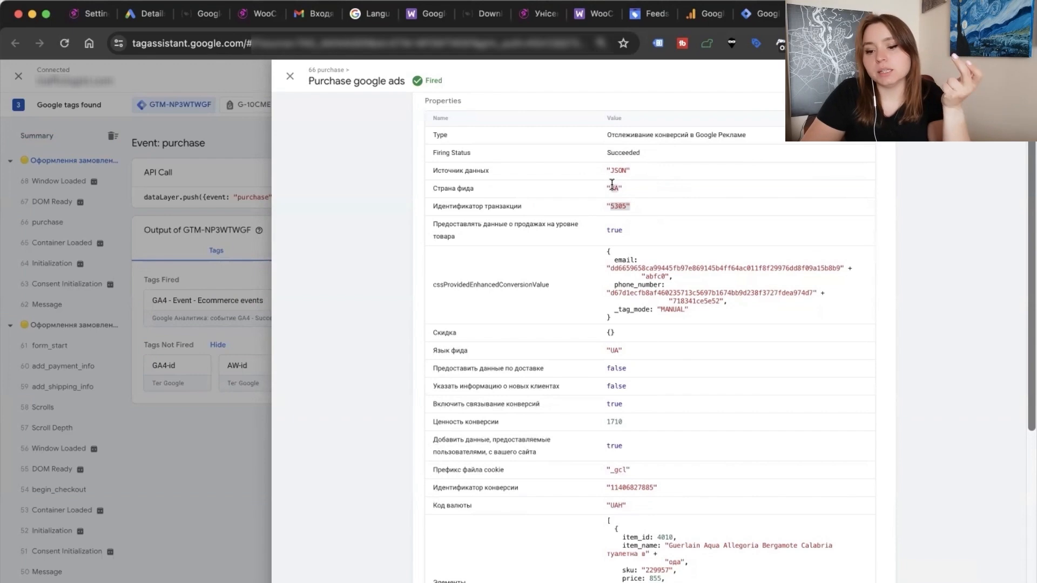
pyautogui.scroll(-1, 611, 247)
pyautogui.moveTo(599, 206); pyautogui.dragTo(716, 261)
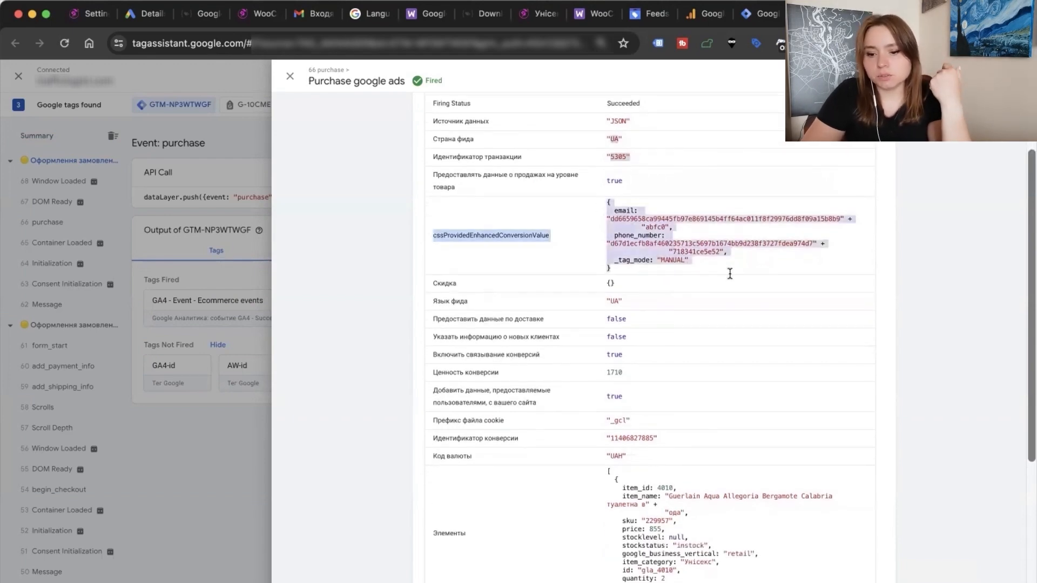
pyautogui.scroll(-2, 676, 310)
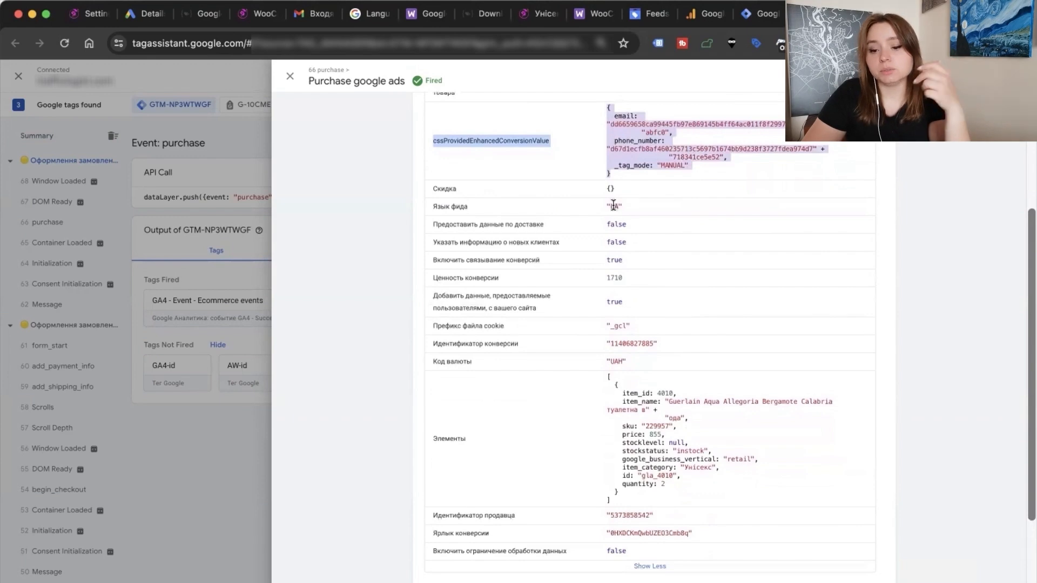
pyautogui.click(599, 291)
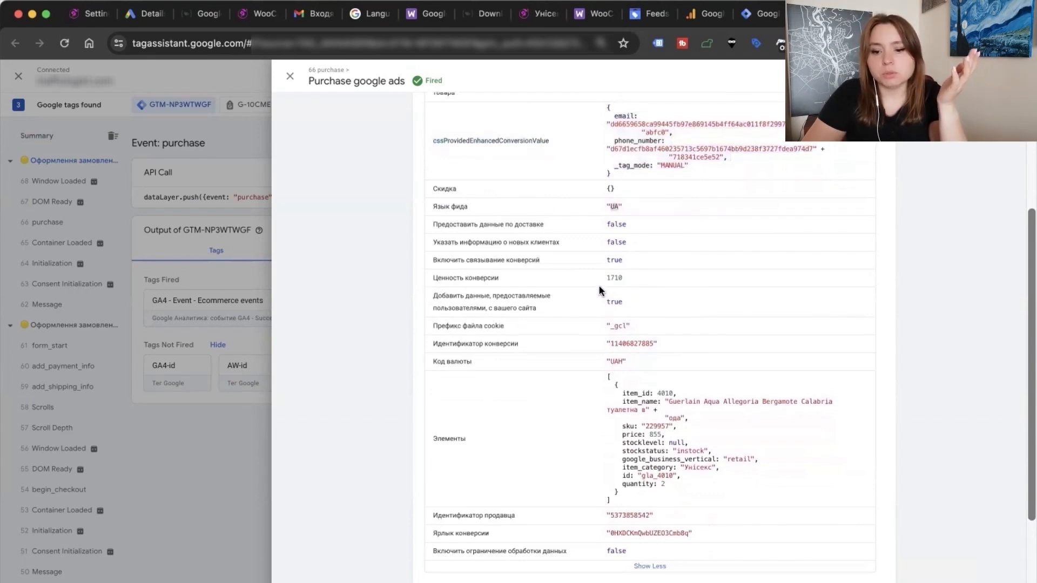
pyautogui.moveTo(627, 276); pyautogui.dragTo(596, 278)
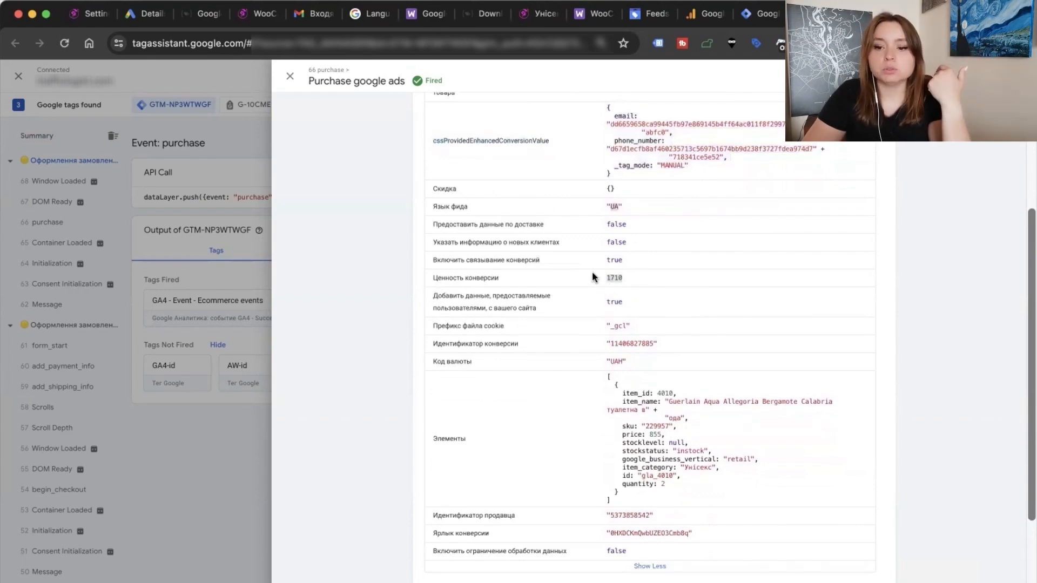
pyautogui.scroll(-3, 593, 277)
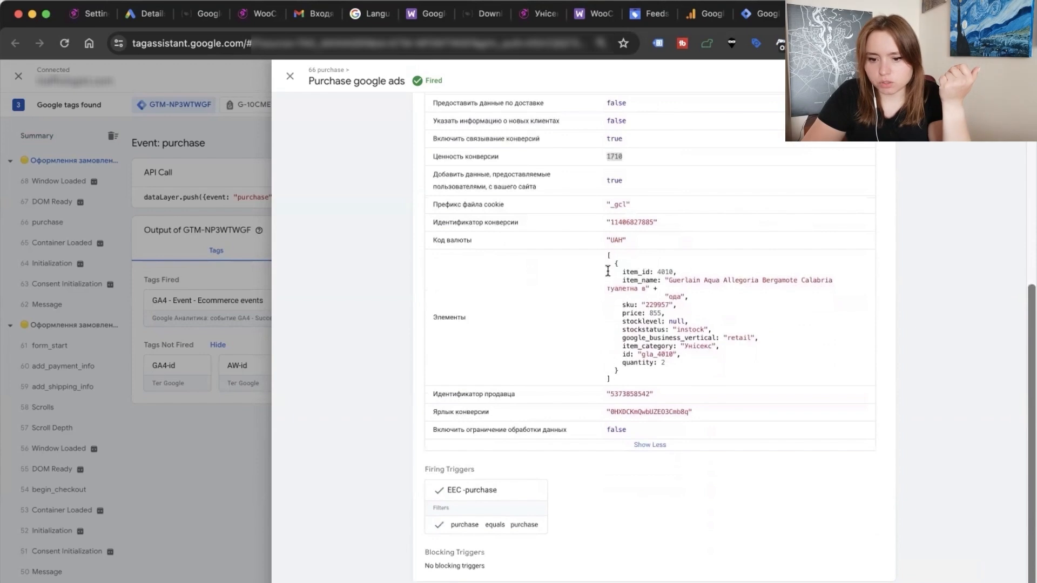
# Check the purchased item's ID, name, price, business vertical and quantity plus the merchant ID and conversion label, and close the tag details
pyautogui.moveTo(608, 271); pyautogui.dragTo(687, 353)
pyautogui.click(652, 361)
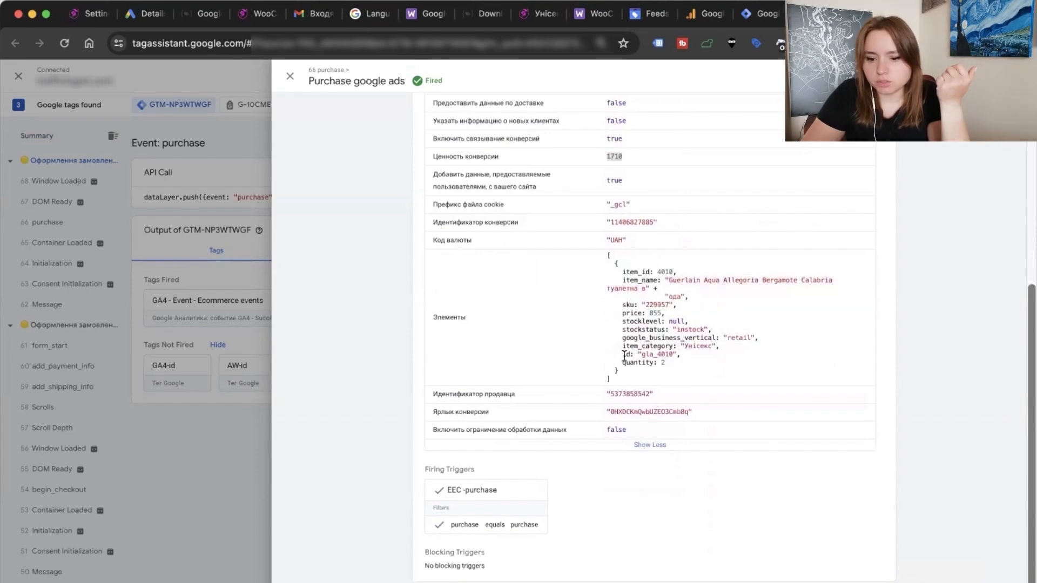
pyautogui.tripleClick(625, 355)
pyautogui.doubleClick(667, 339)
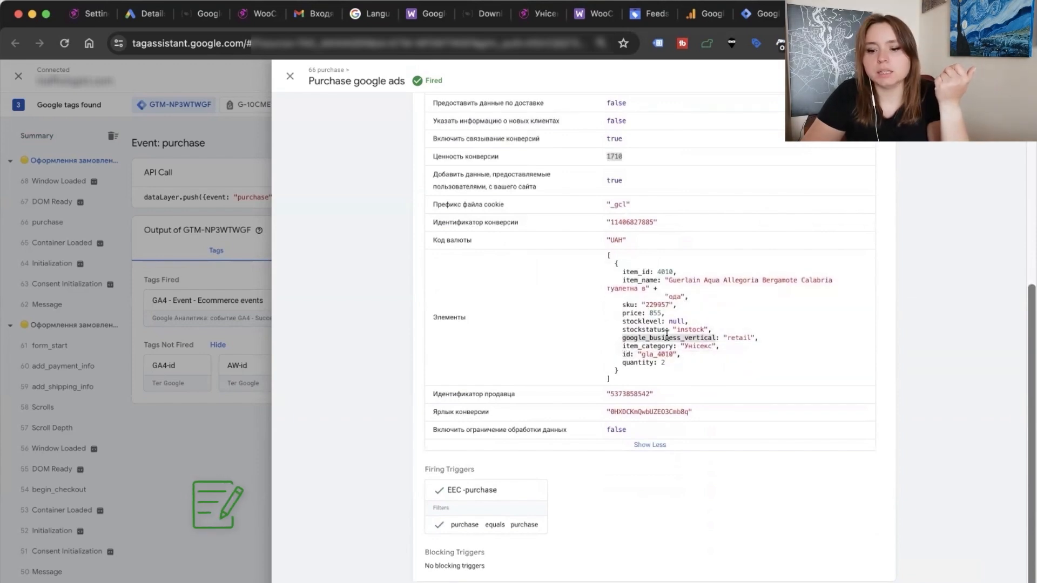
pyautogui.doubleClick(636, 363)
pyautogui.doubleClick(642, 272)
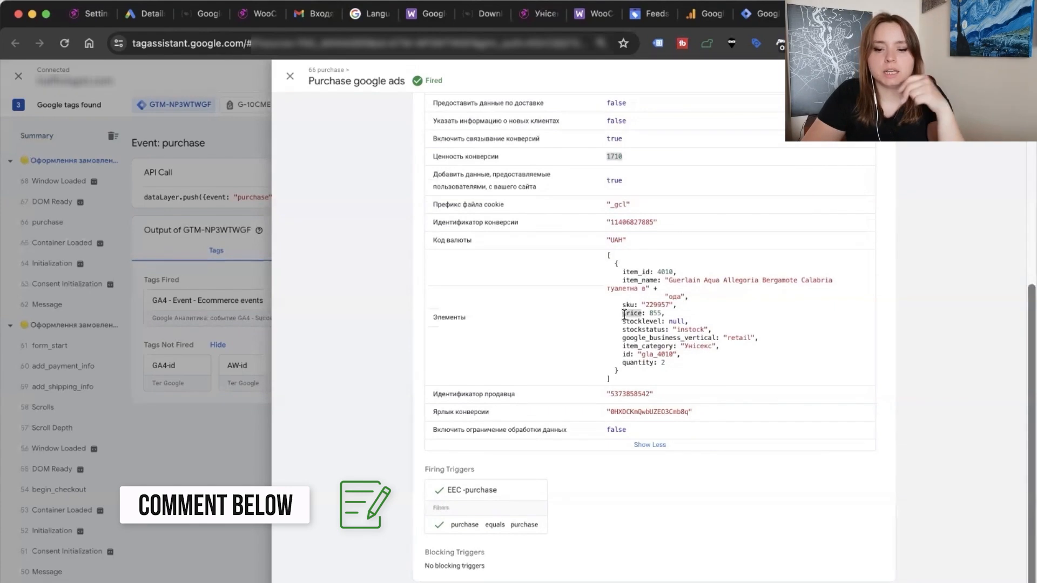
pyautogui.moveTo(643, 277); pyautogui.dragTo(708, 302)
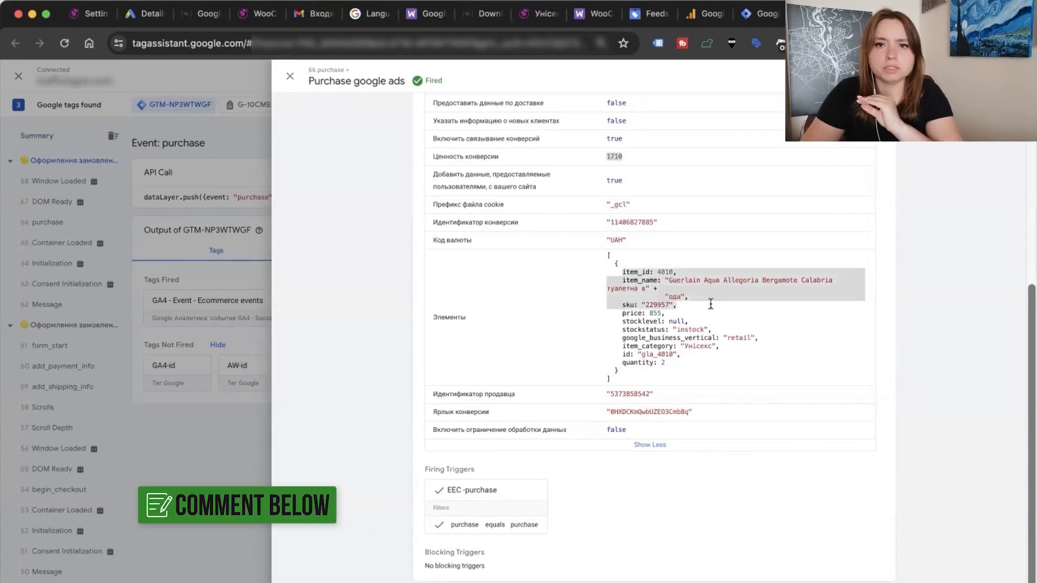
pyautogui.doubleClick(630, 394)
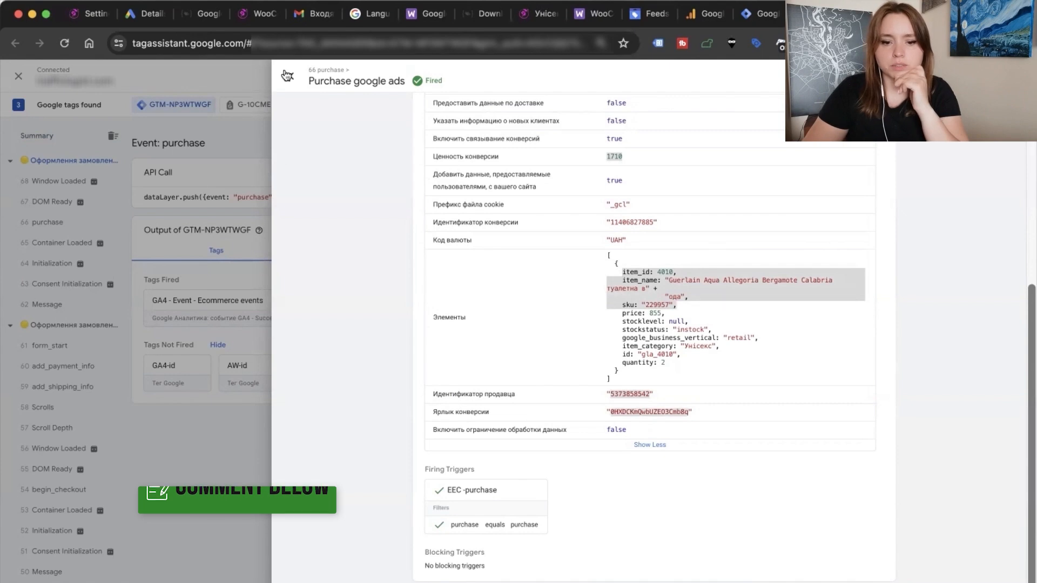
pyautogui.press('Escape')
# Switch to Tag Manager and publish the workspace changes as a container version named "Purchase Gads", without a description
pyautogui.click(764, 16)
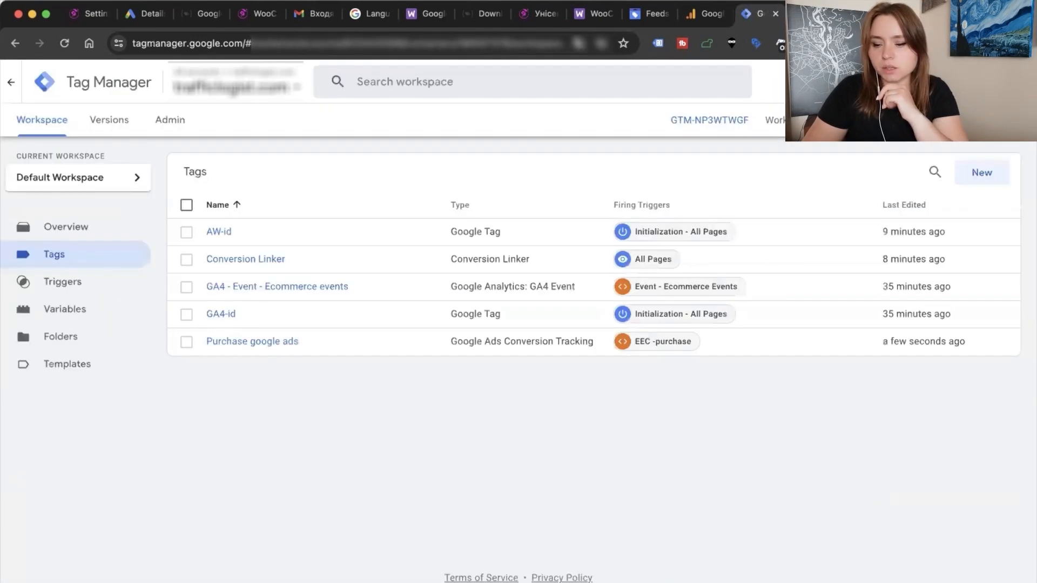
pyautogui.click(997, 120)
pyautogui.click(998, 82)
pyautogui.click(375, 278)
pyautogui.write('Purchase Gads')
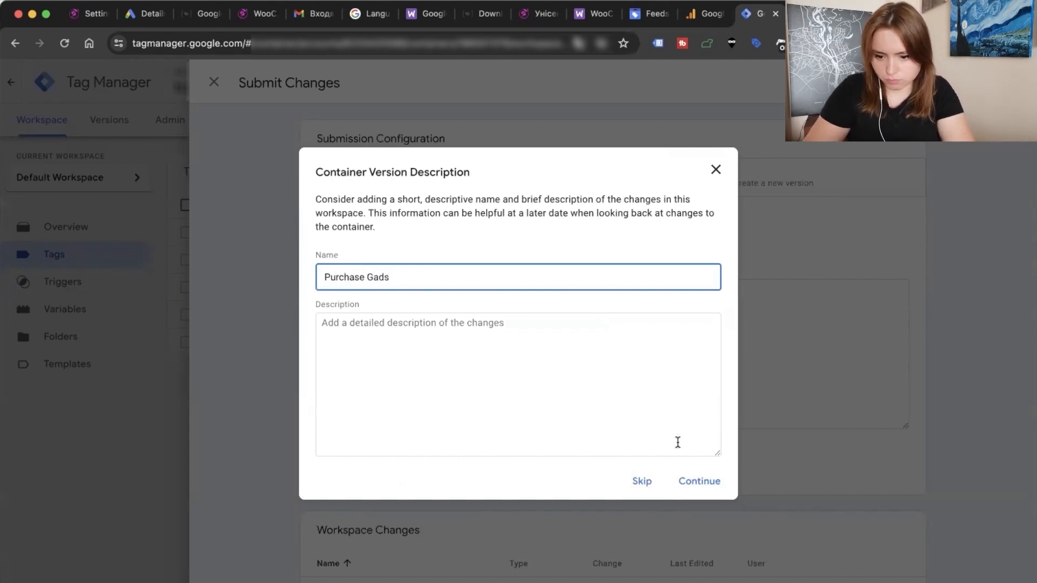
pyautogui.click(702, 483)
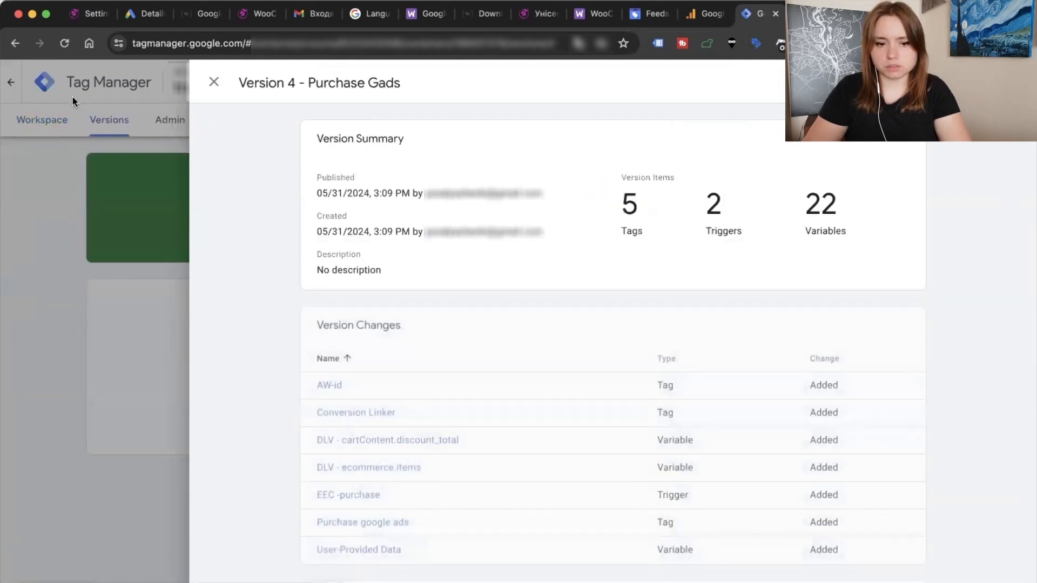
# Close the published version's summary and go back to the list of tags in the default workspace
pyautogui.click(213, 83)
pyautogui.click(27, 123)
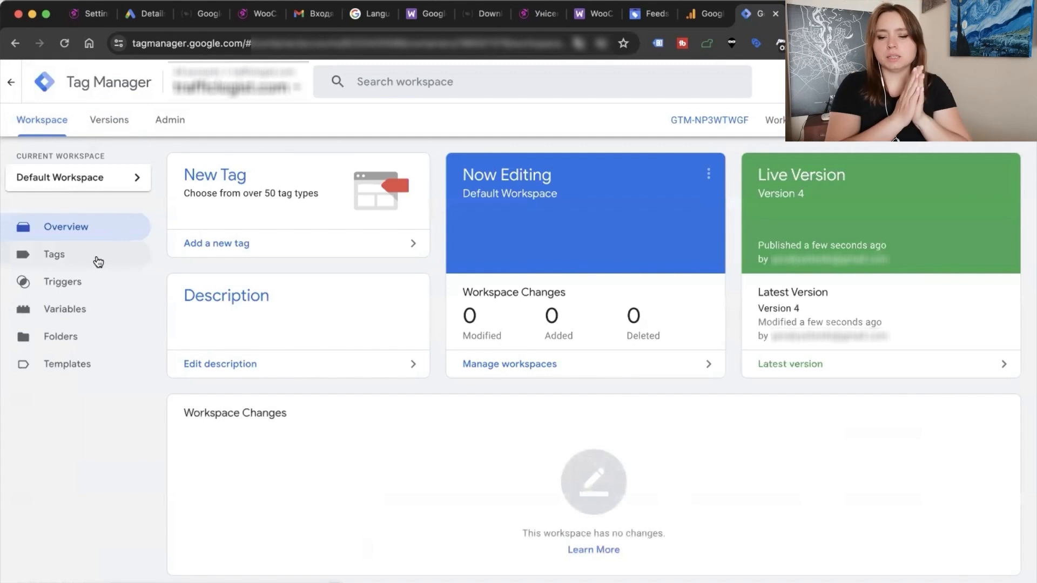
pyautogui.click(98, 260)
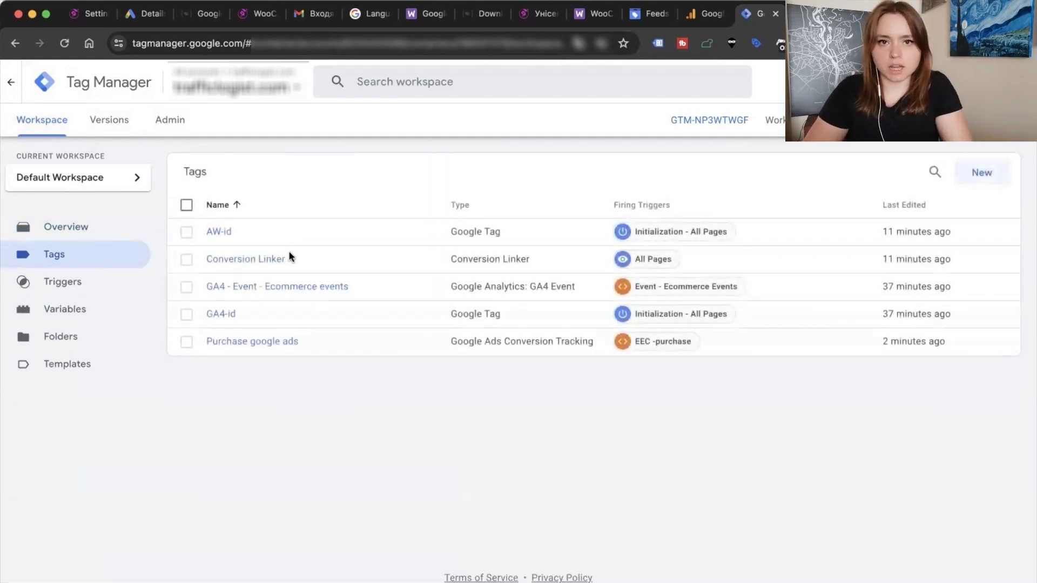
pyautogui.click(183, 346)
pyautogui.click(184, 345)
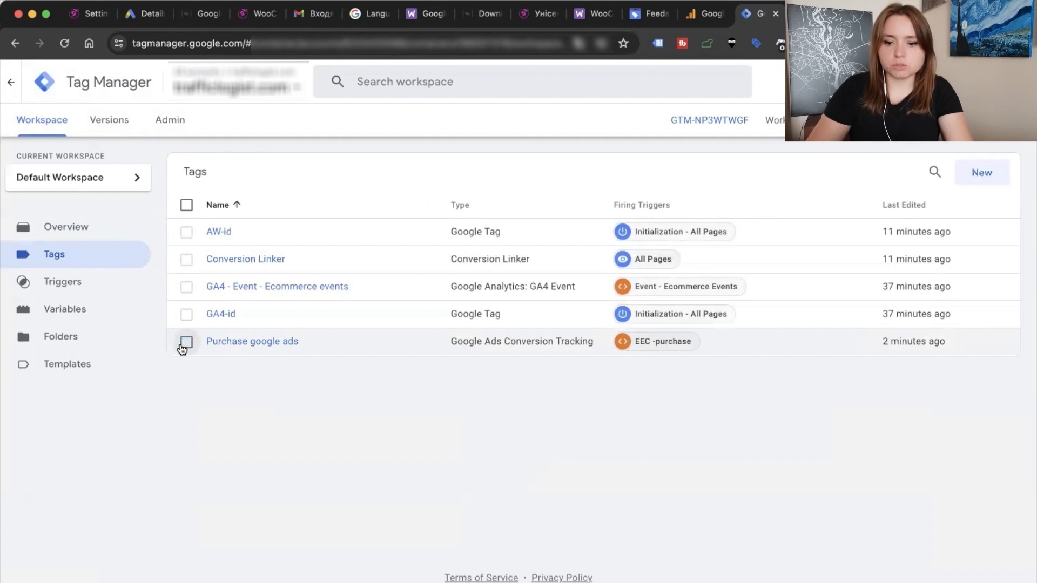